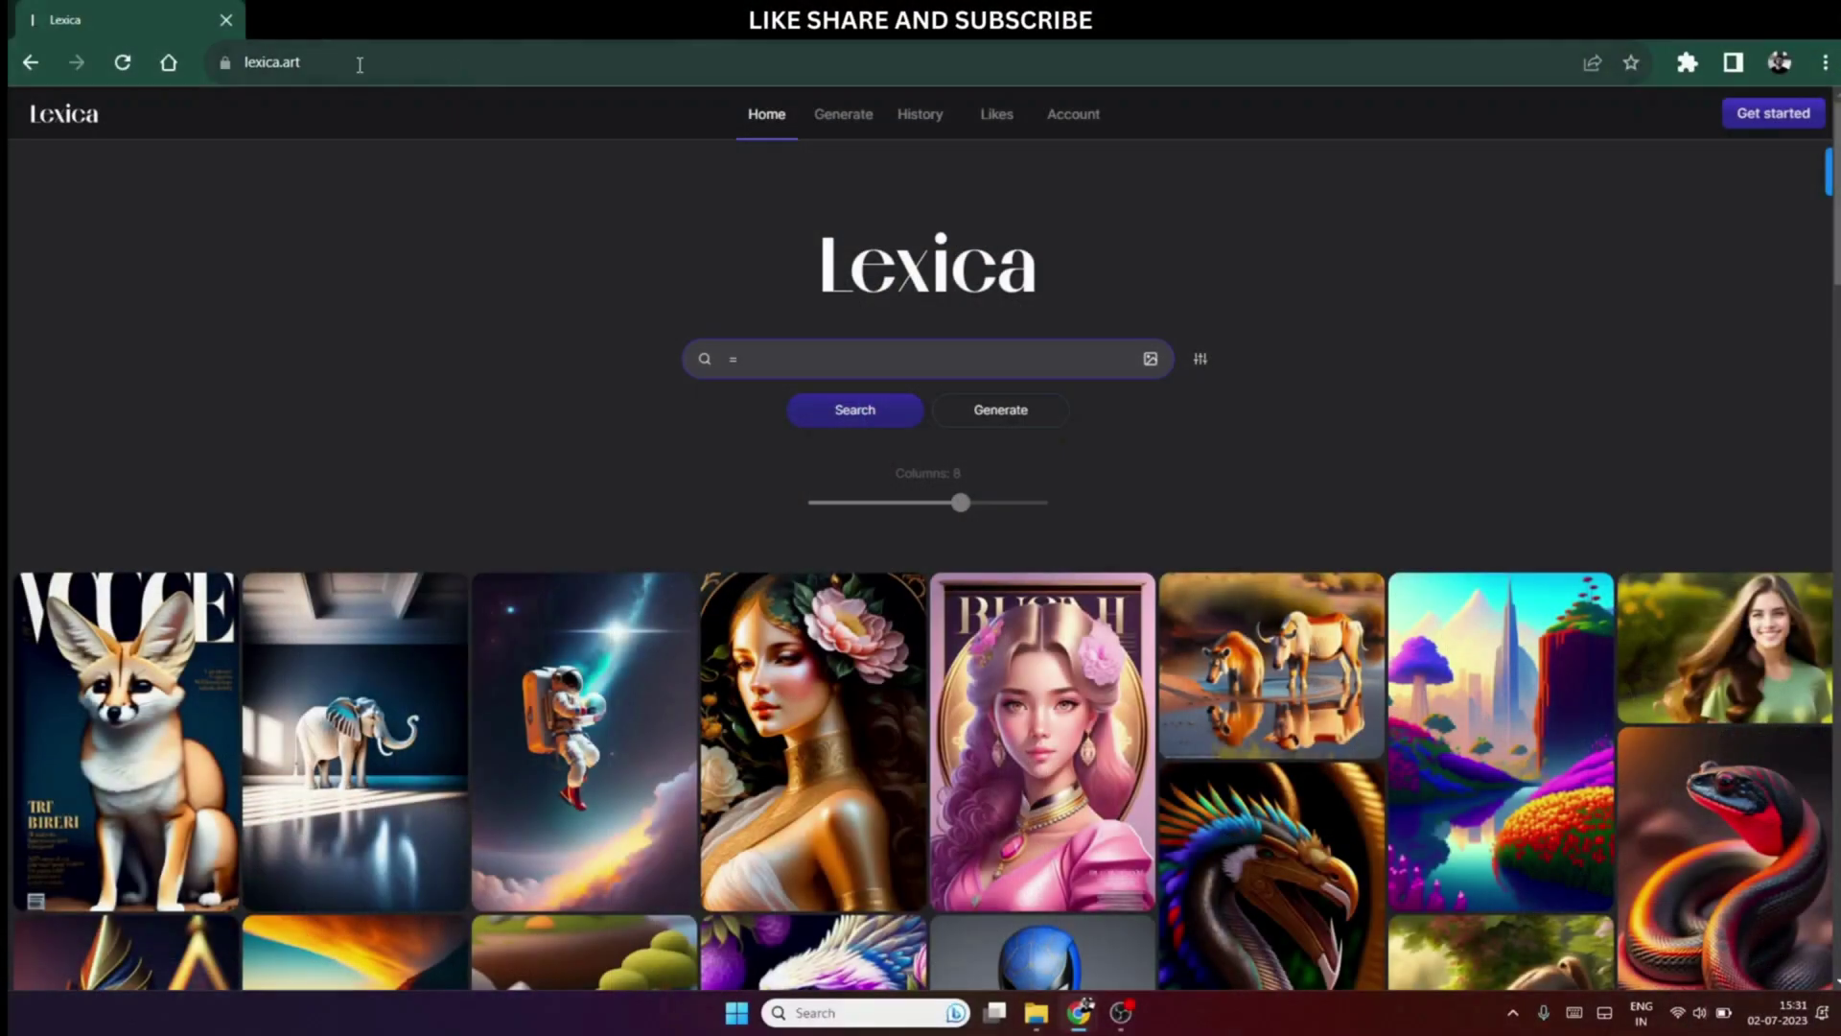
{"action": "left_click", "coordinate": [360, 65]}
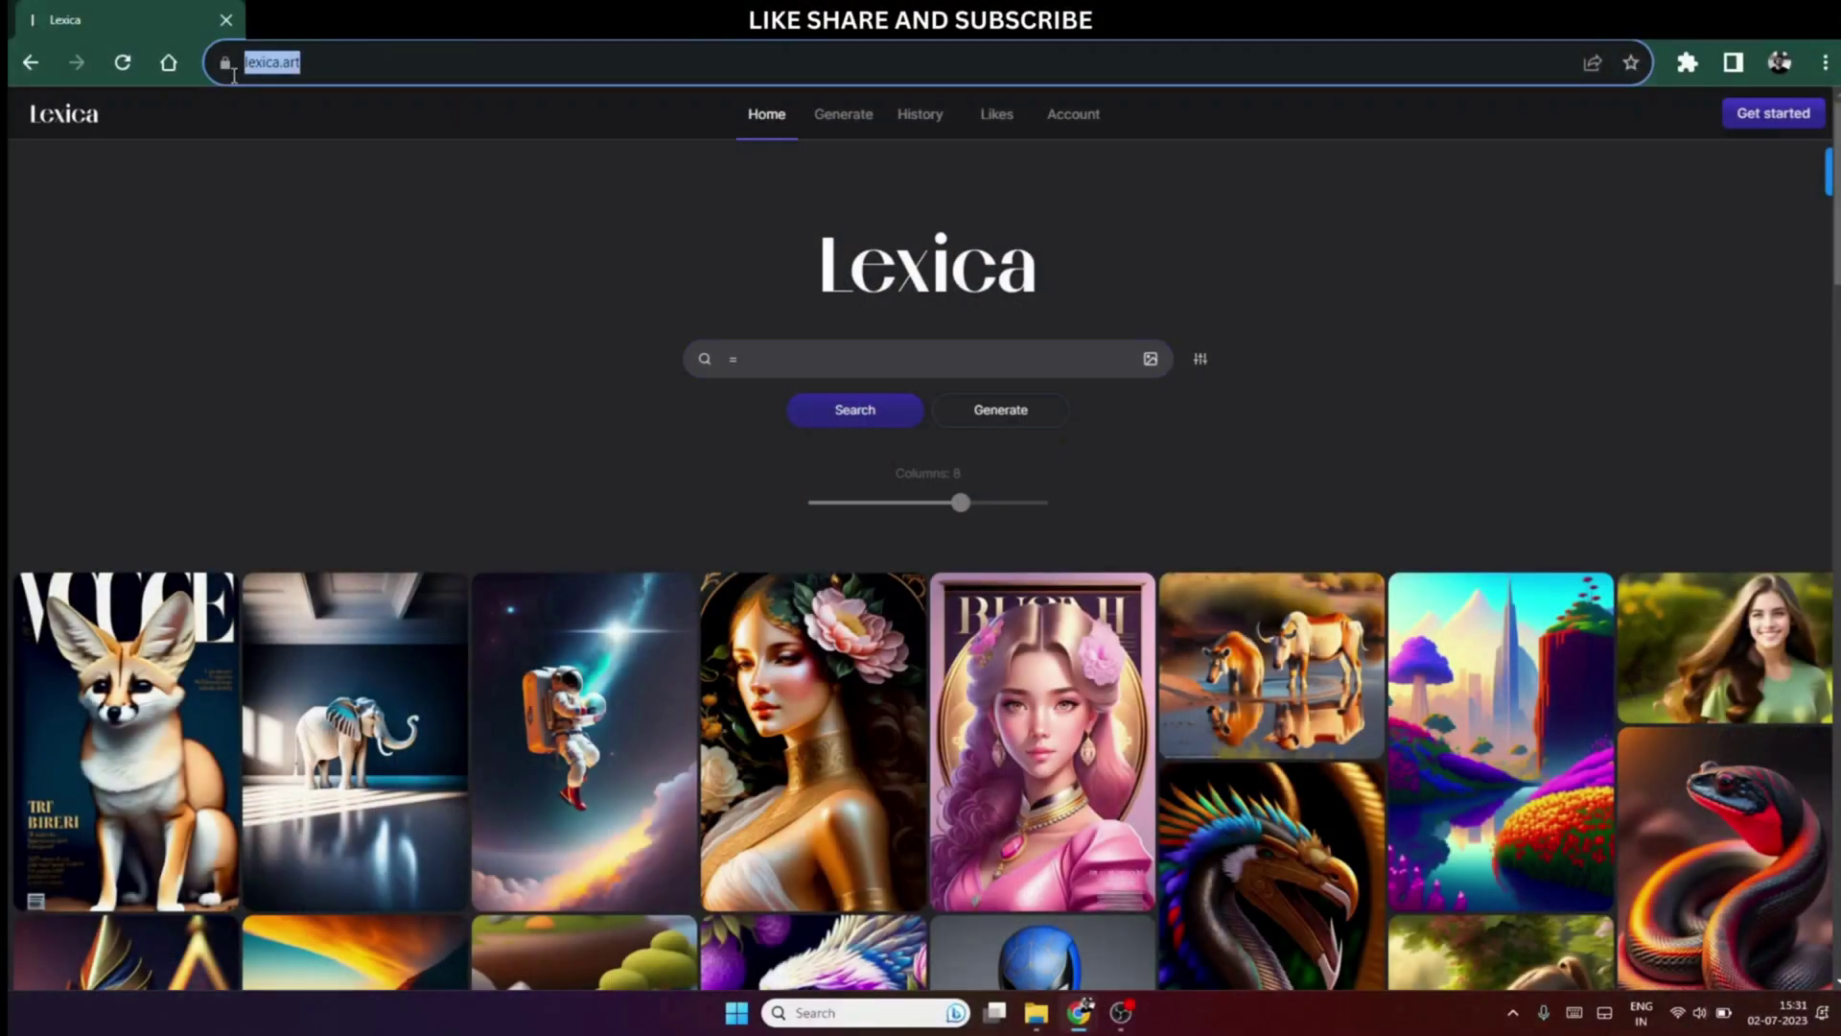
{"action": "left_click_drag", "start_coordinate": [324, 68], "coordinate": [264, 70]}
{"action": "left_click", "coordinate": [285, 217]}
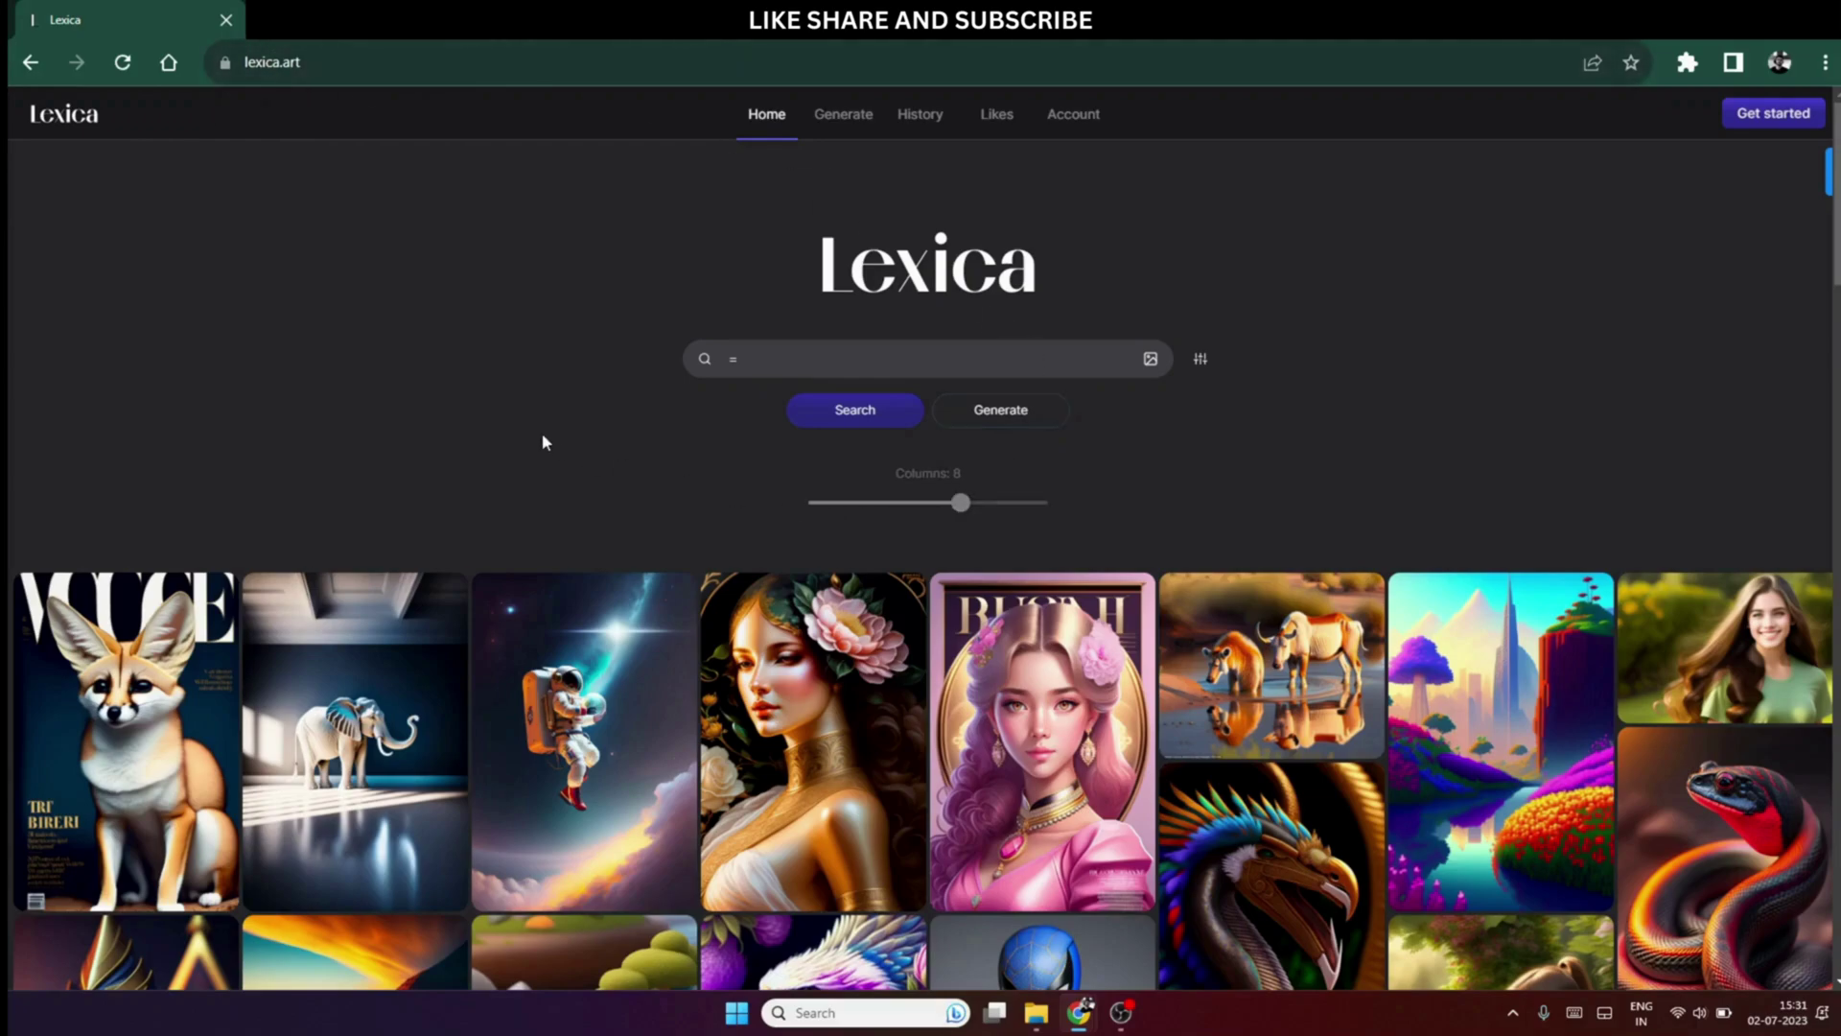
{"action": "scroll", "coordinate": [543, 434], "scroll_direction": "down", "scroll_amount": 3}
{"action": "scroll", "coordinate": [563, 463], "scroll_direction": "down", "scroll_amount": 3}
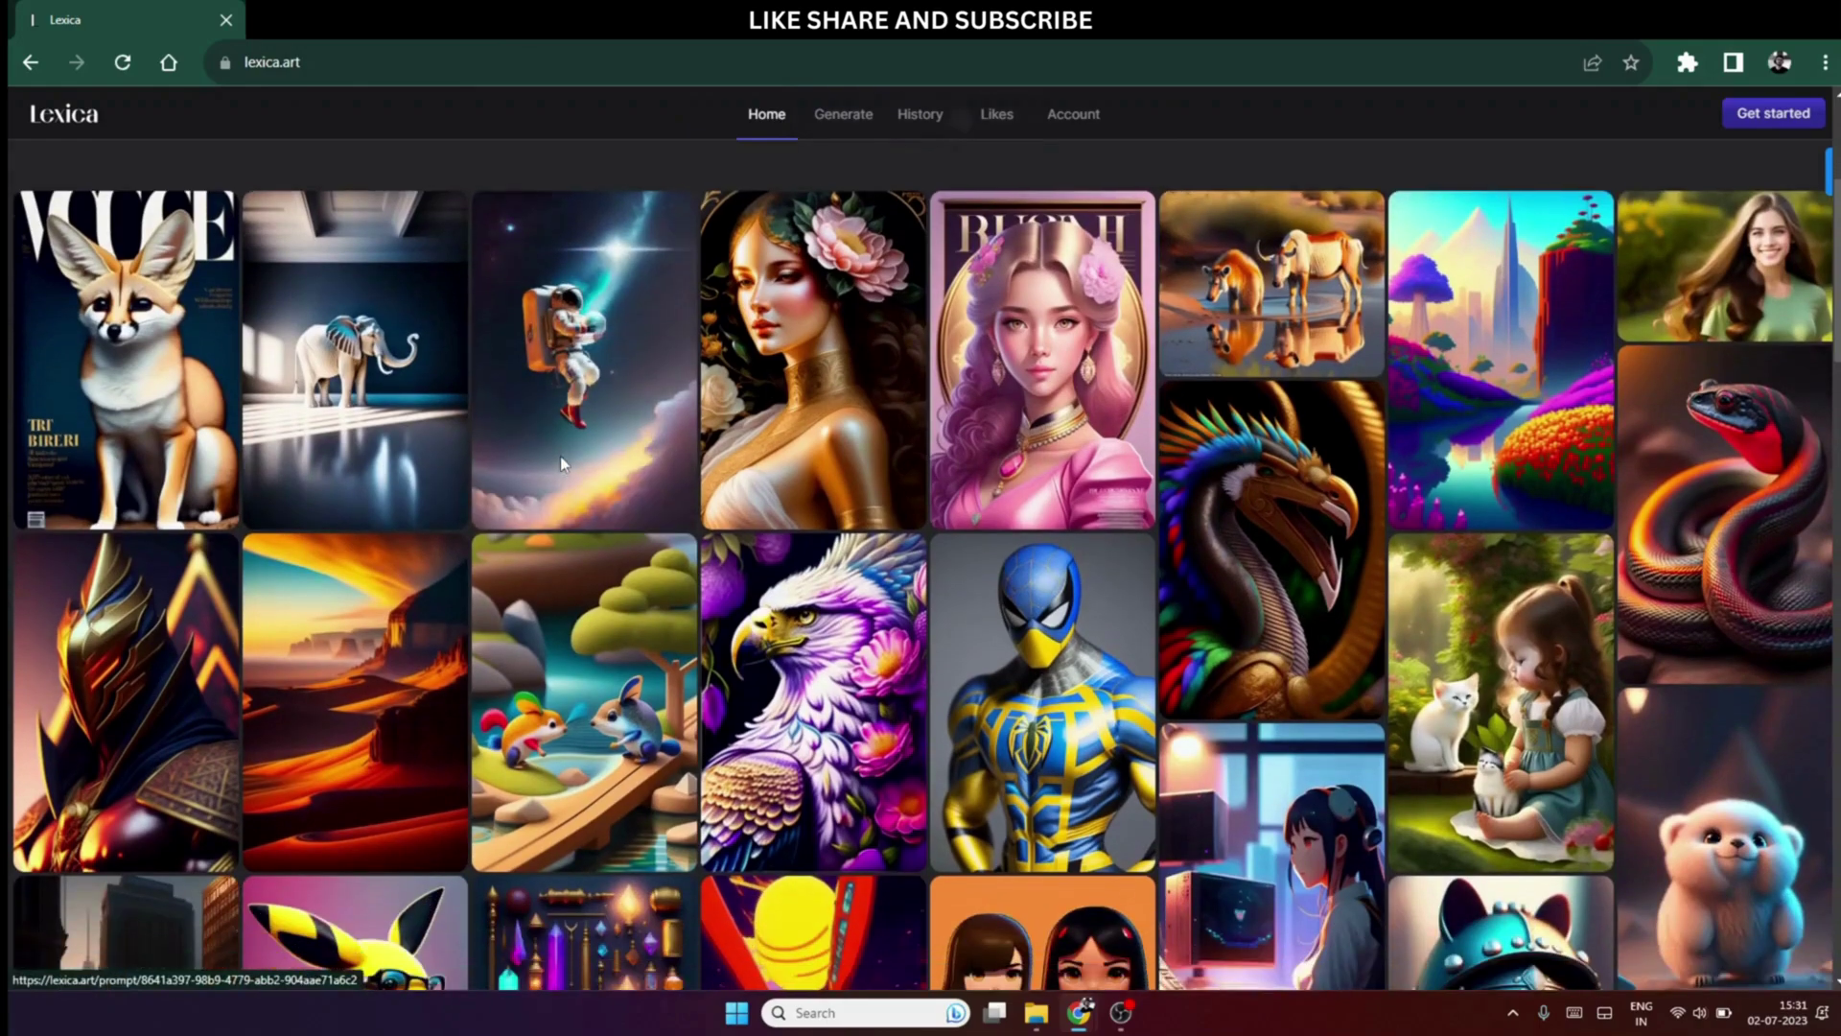
{"action": "scroll", "coordinate": [563, 461], "scroll_direction": "up", "scroll_amount": 2}
{"action": "scroll", "coordinate": [565, 441], "scroll_direction": "up", "scroll_amount": 3}
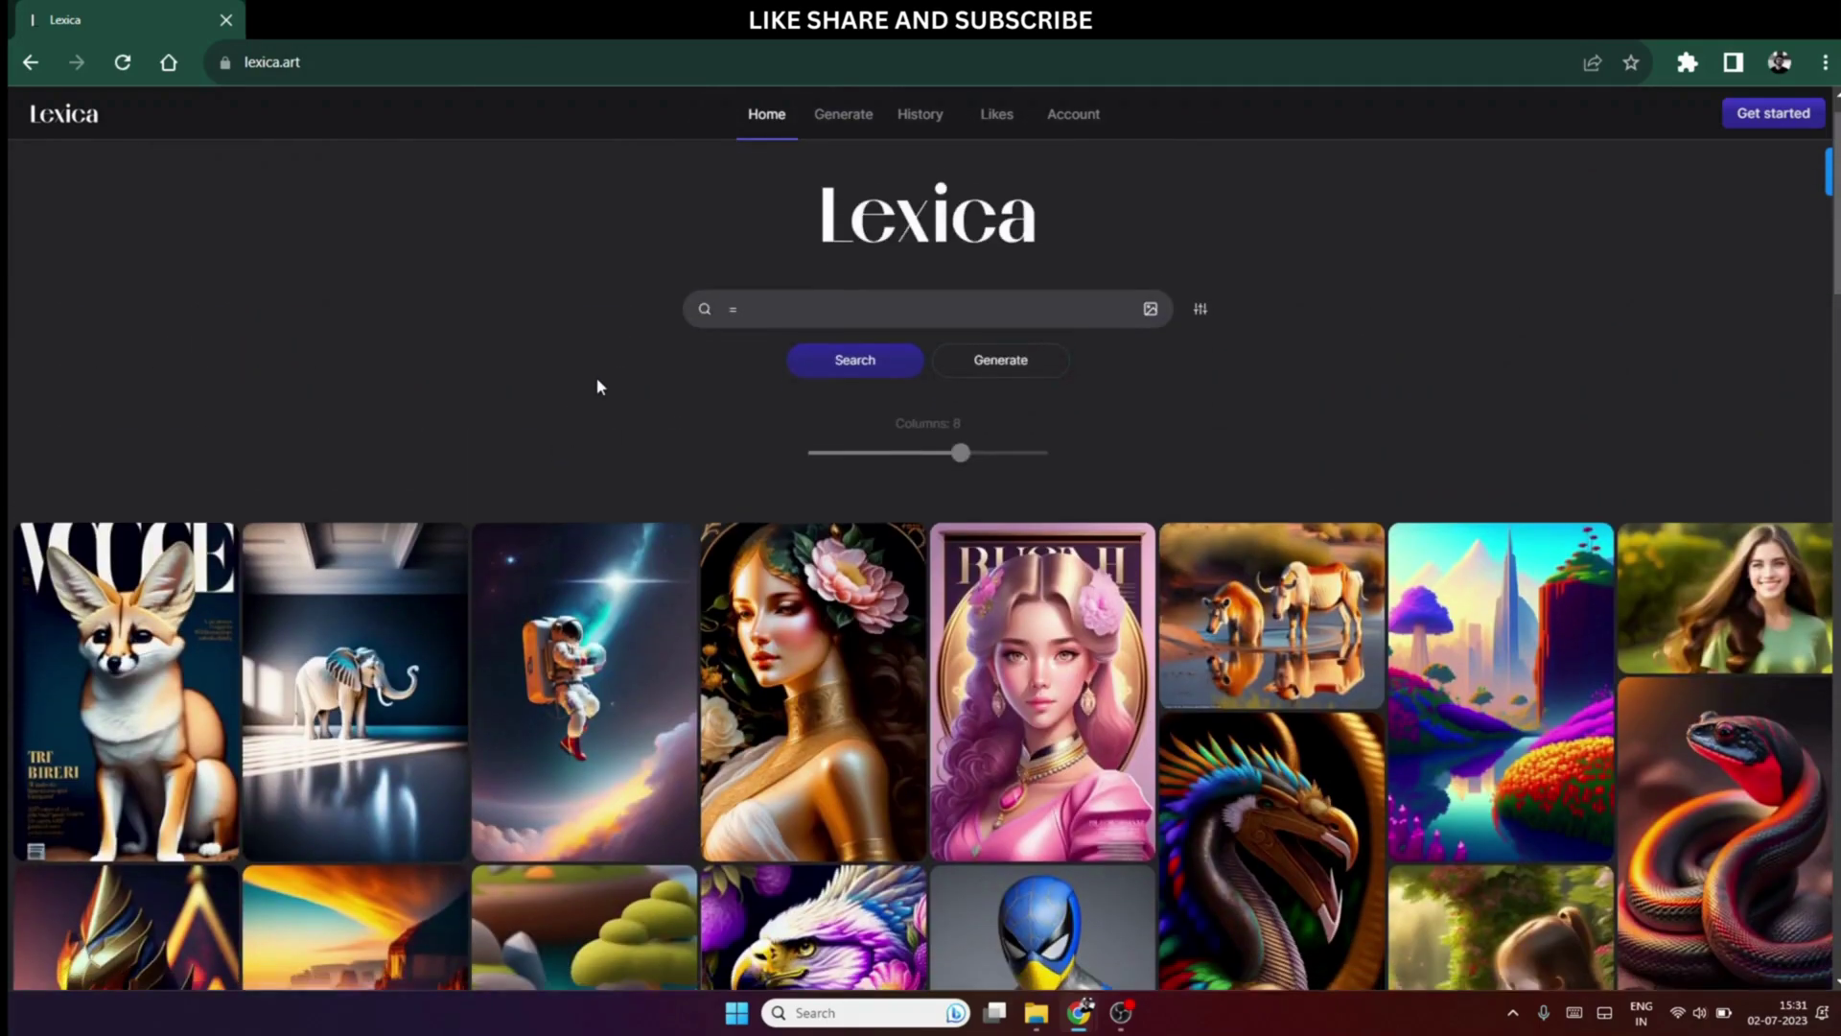
{"action": "scroll", "coordinate": [597, 381], "scroll_direction": "down", "scroll_amount": 2}
{"action": "scroll", "coordinate": [748, 490], "scroll_direction": "down", "scroll_amount": 8}
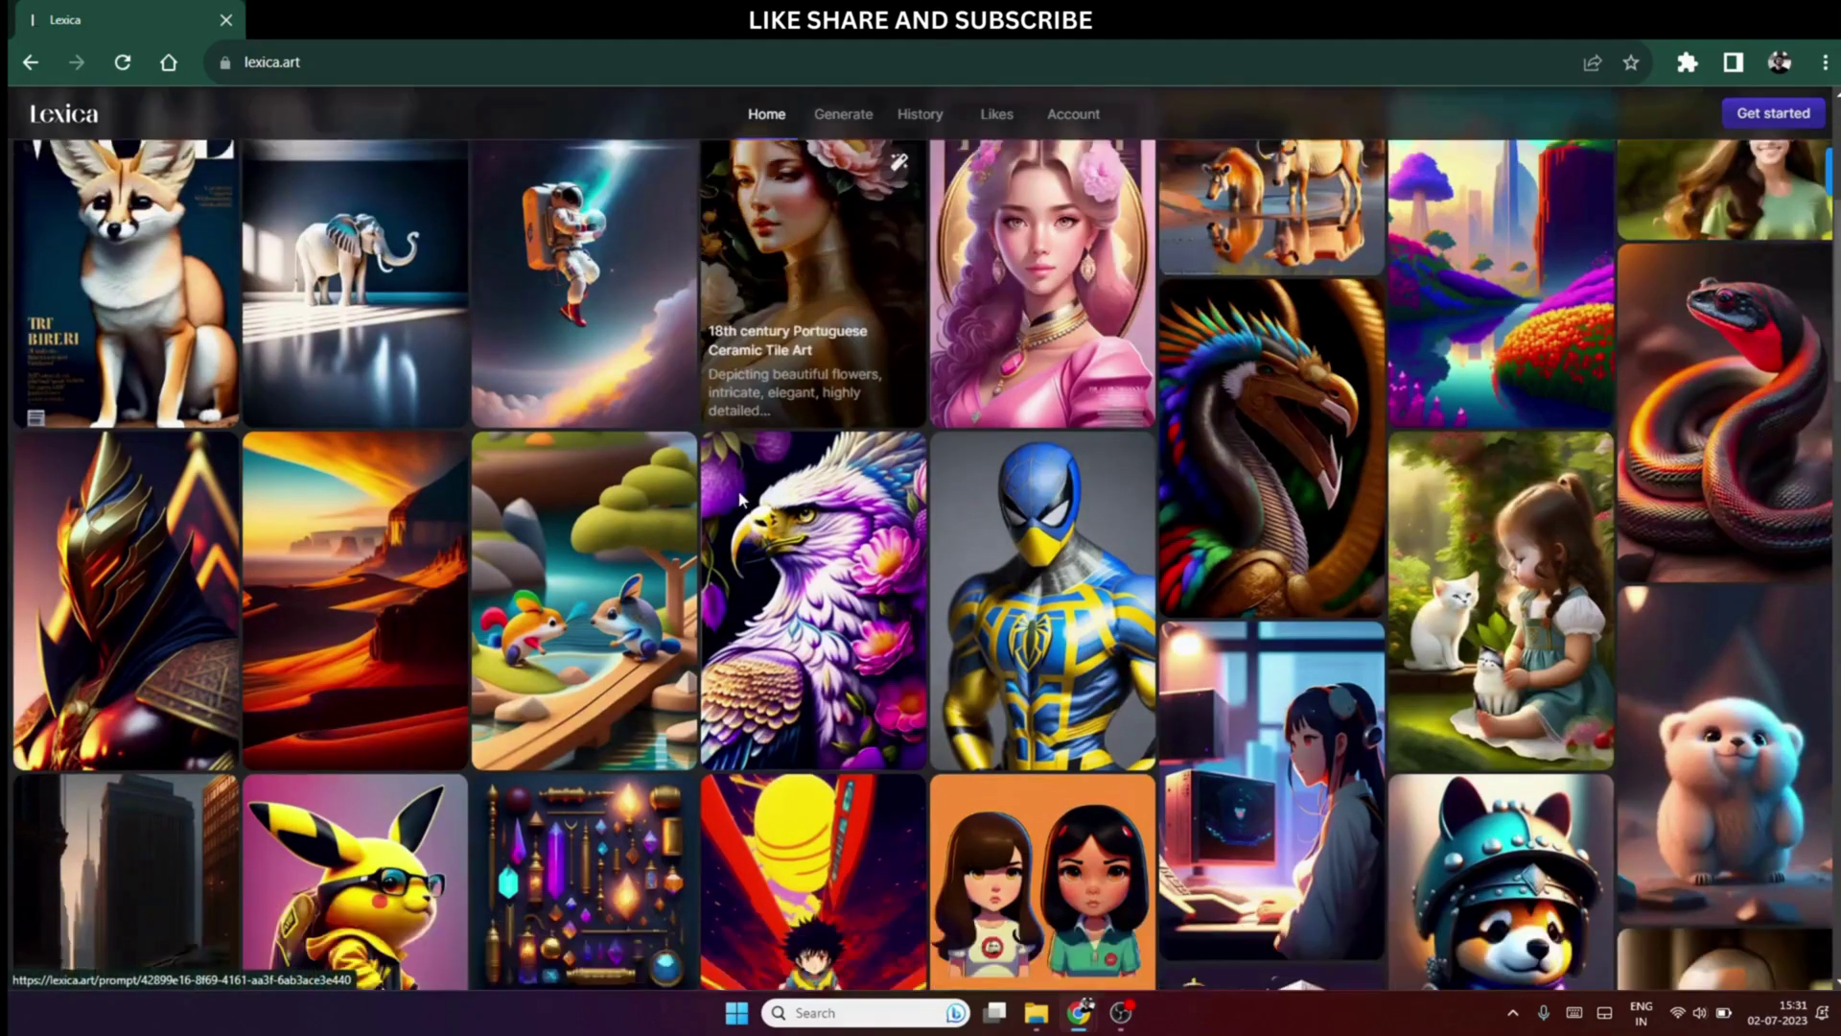
{"action": "scroll", "coordinate": [1025, 509], "scroll_direction": "down", "scroll_amount": 15}
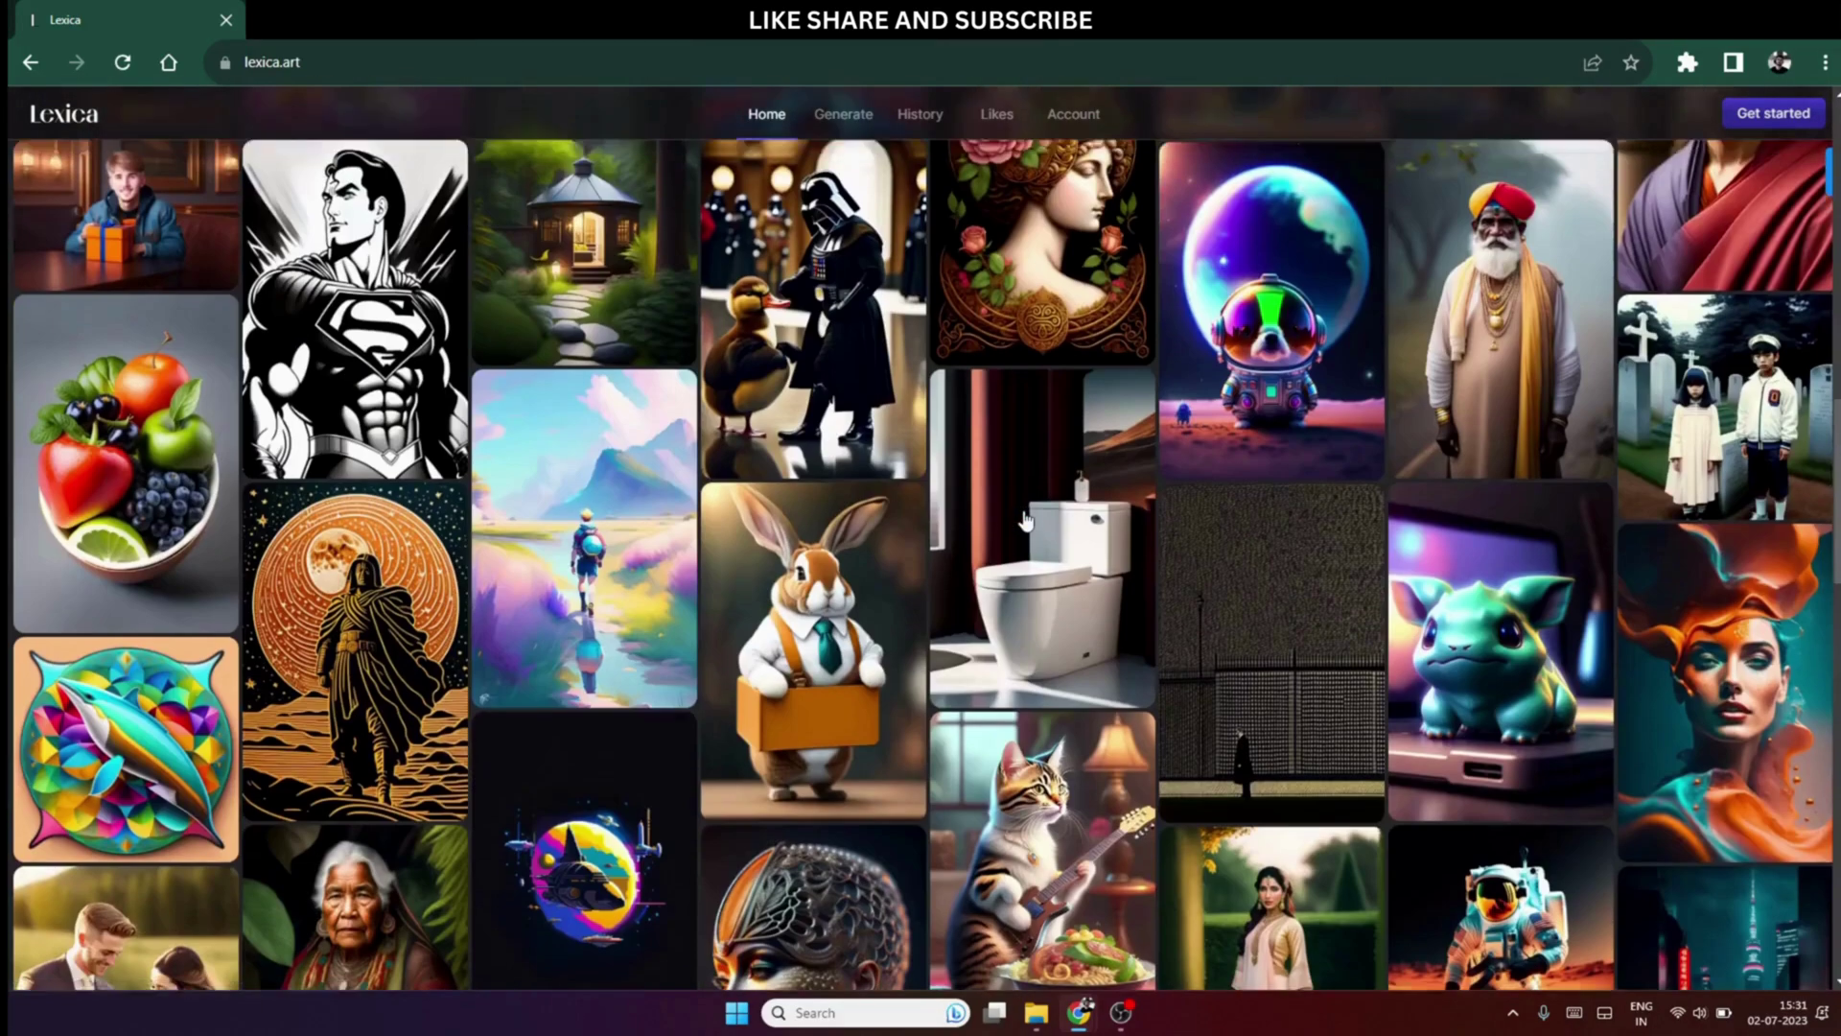
{"action": "scroll", "coordinate": [816, 604], "scroll_direction": "down", "scroll_amount": 5}
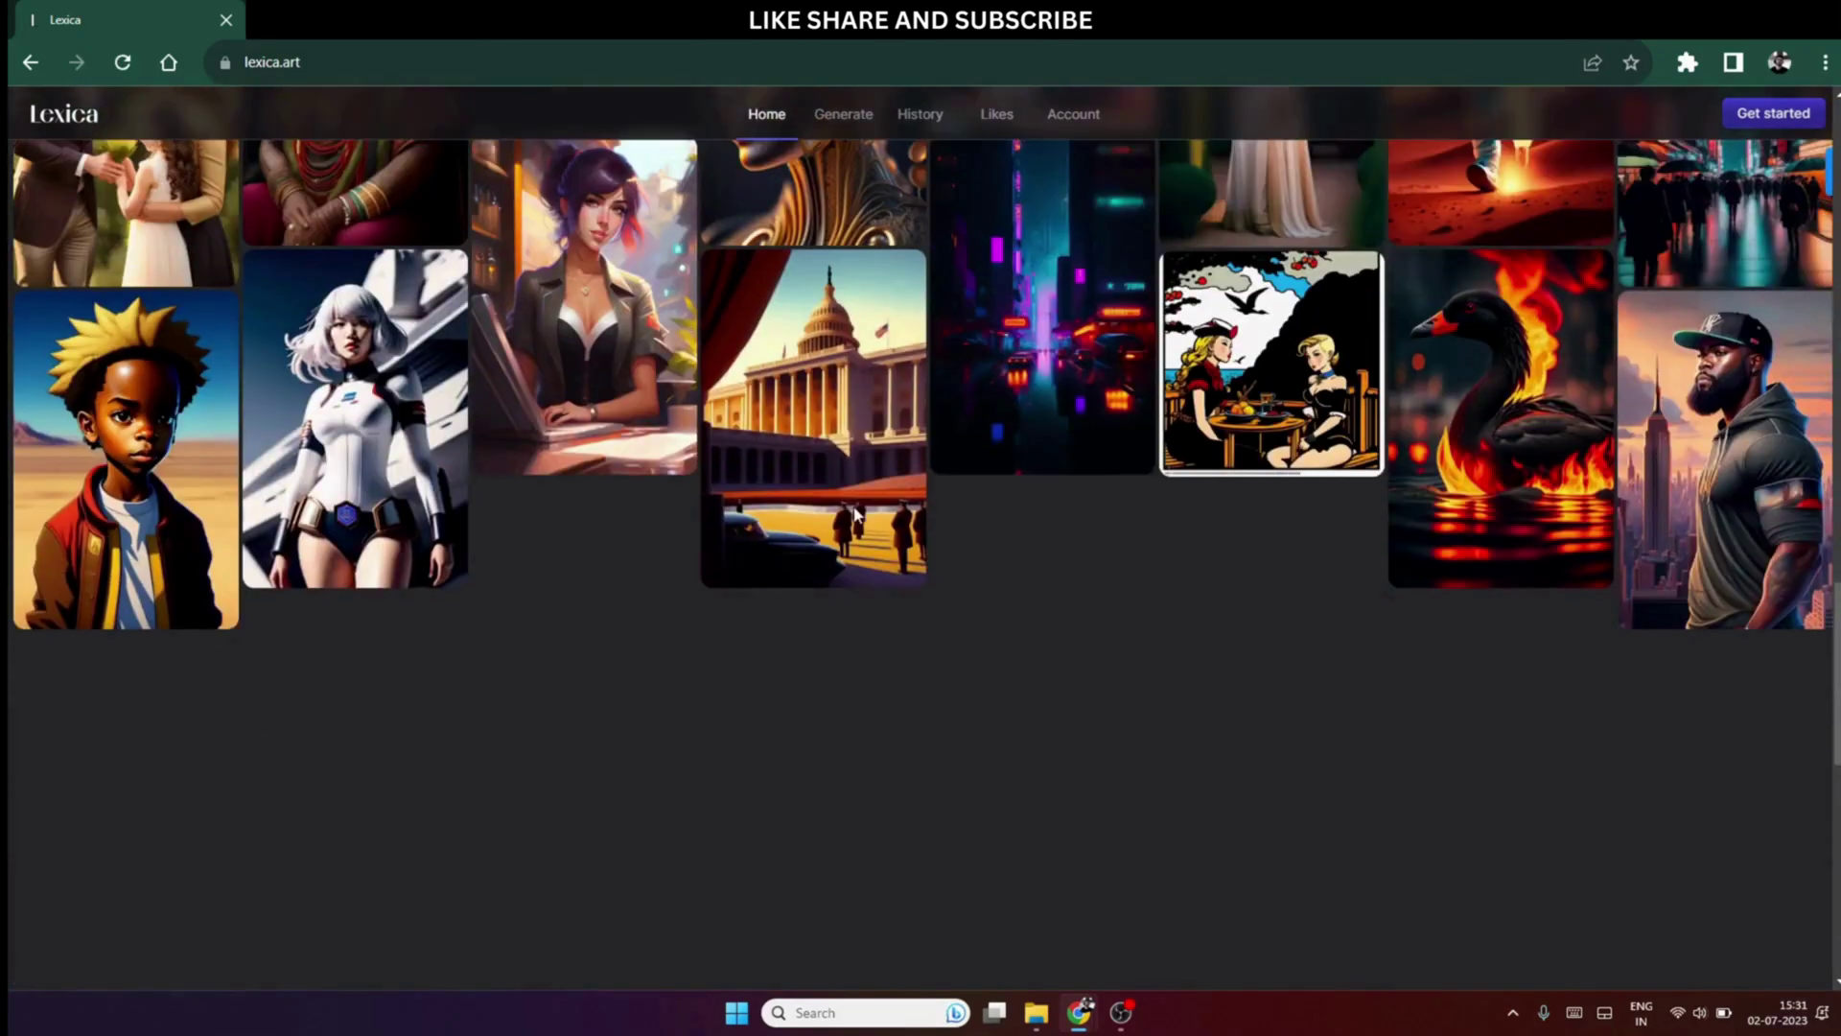
{"action": "scroll", "coordinate": [1423, 608], "scroll_direction": "down", "scroll_amount": 3}
{"action": "scroll", "coordinate": [1423, 608], "scroll_direction": "down", "scroll_amount": 2}
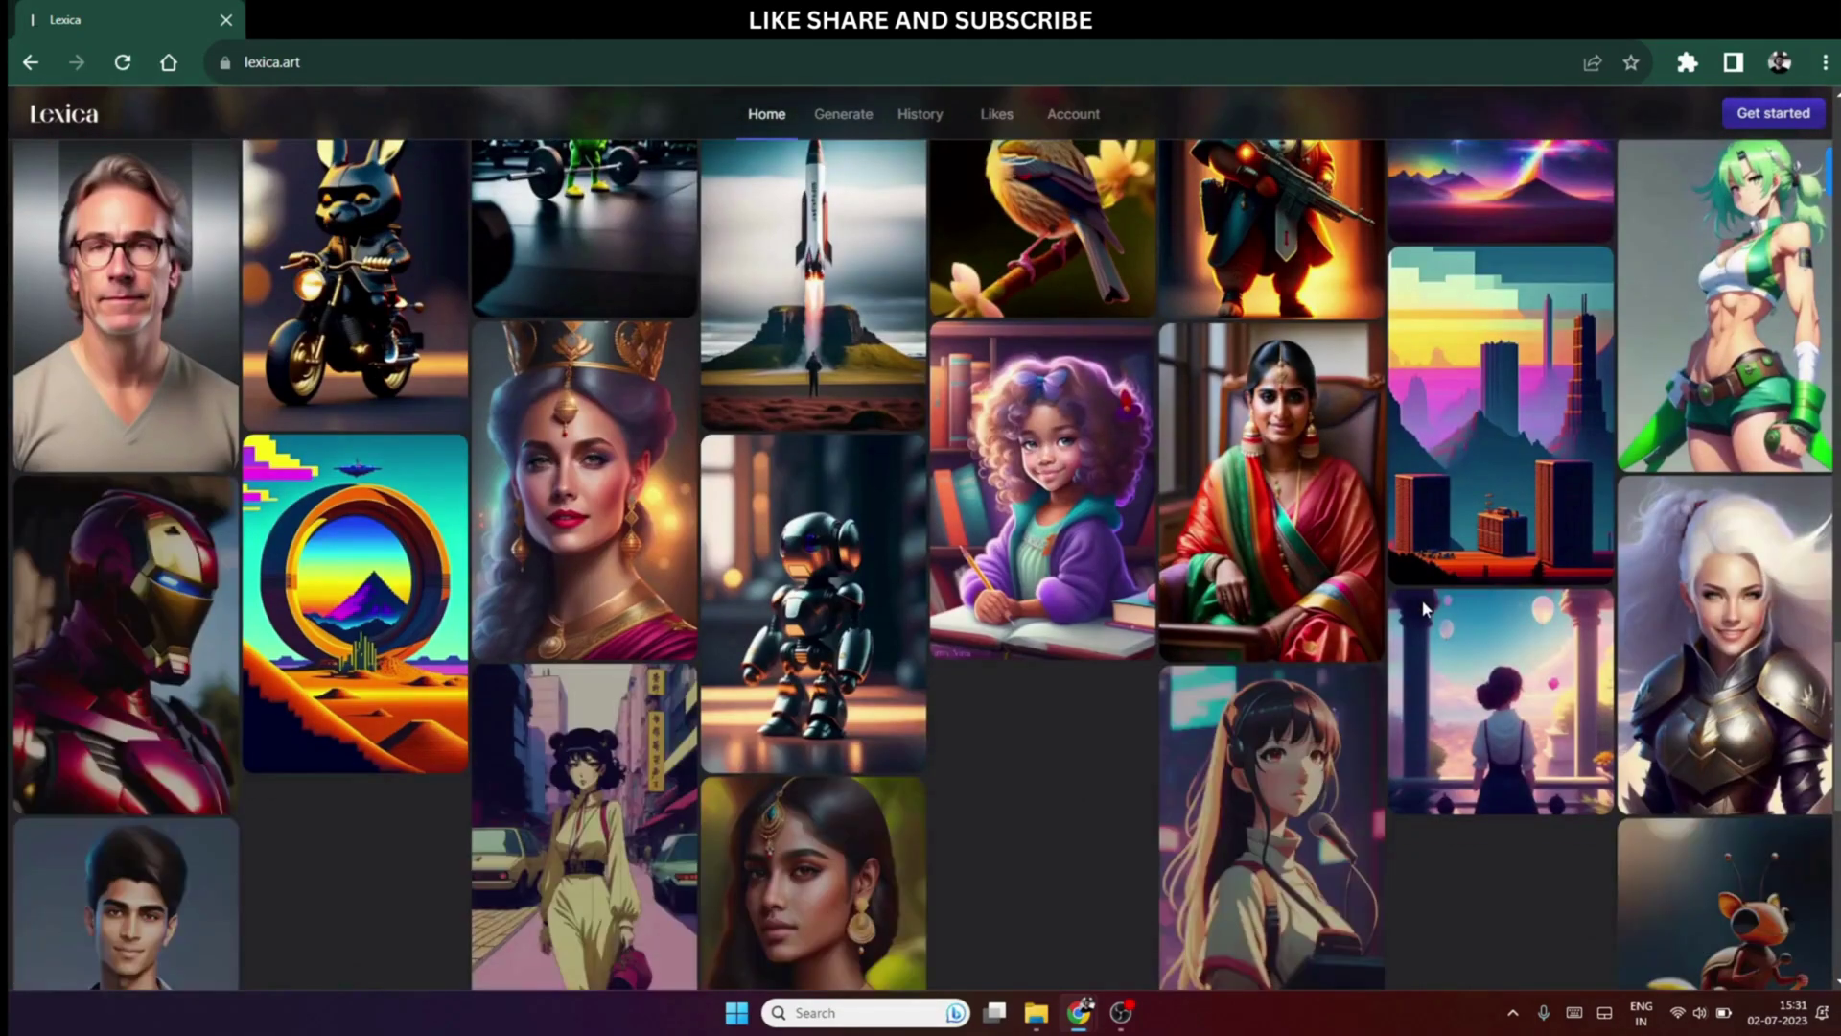
{"action": "scroll", "coordinate": [1424, 608], "scroll_direction": "up", "scroll_amount": 10}
{"action": "scroll", "coordinate": [1423, 608], "scroll_direction": "up", "scroll_amount": 15}
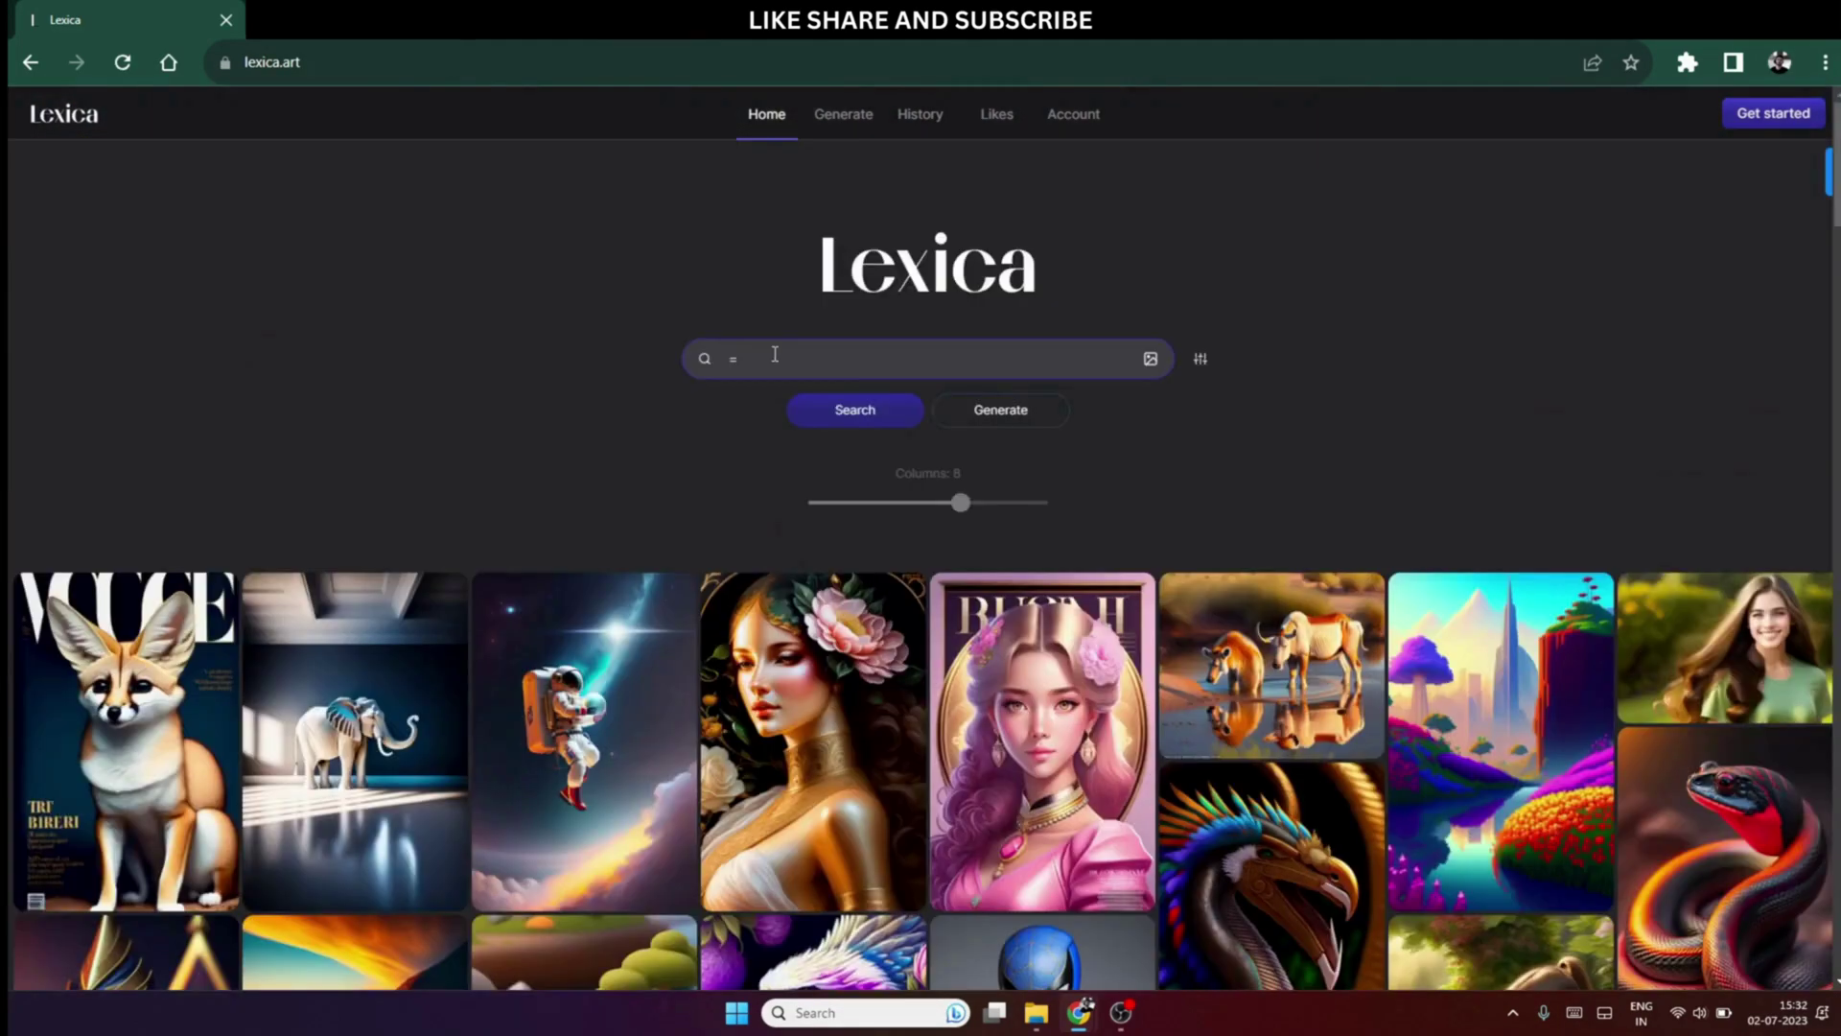
Search Lexica for 'cartoon man' and browse through the 1,956 results
{"action": "left_click", "coordinate": [775, 355]}
{"action": "type", "text": "d"}
{"action": "key", "text": "Return"}
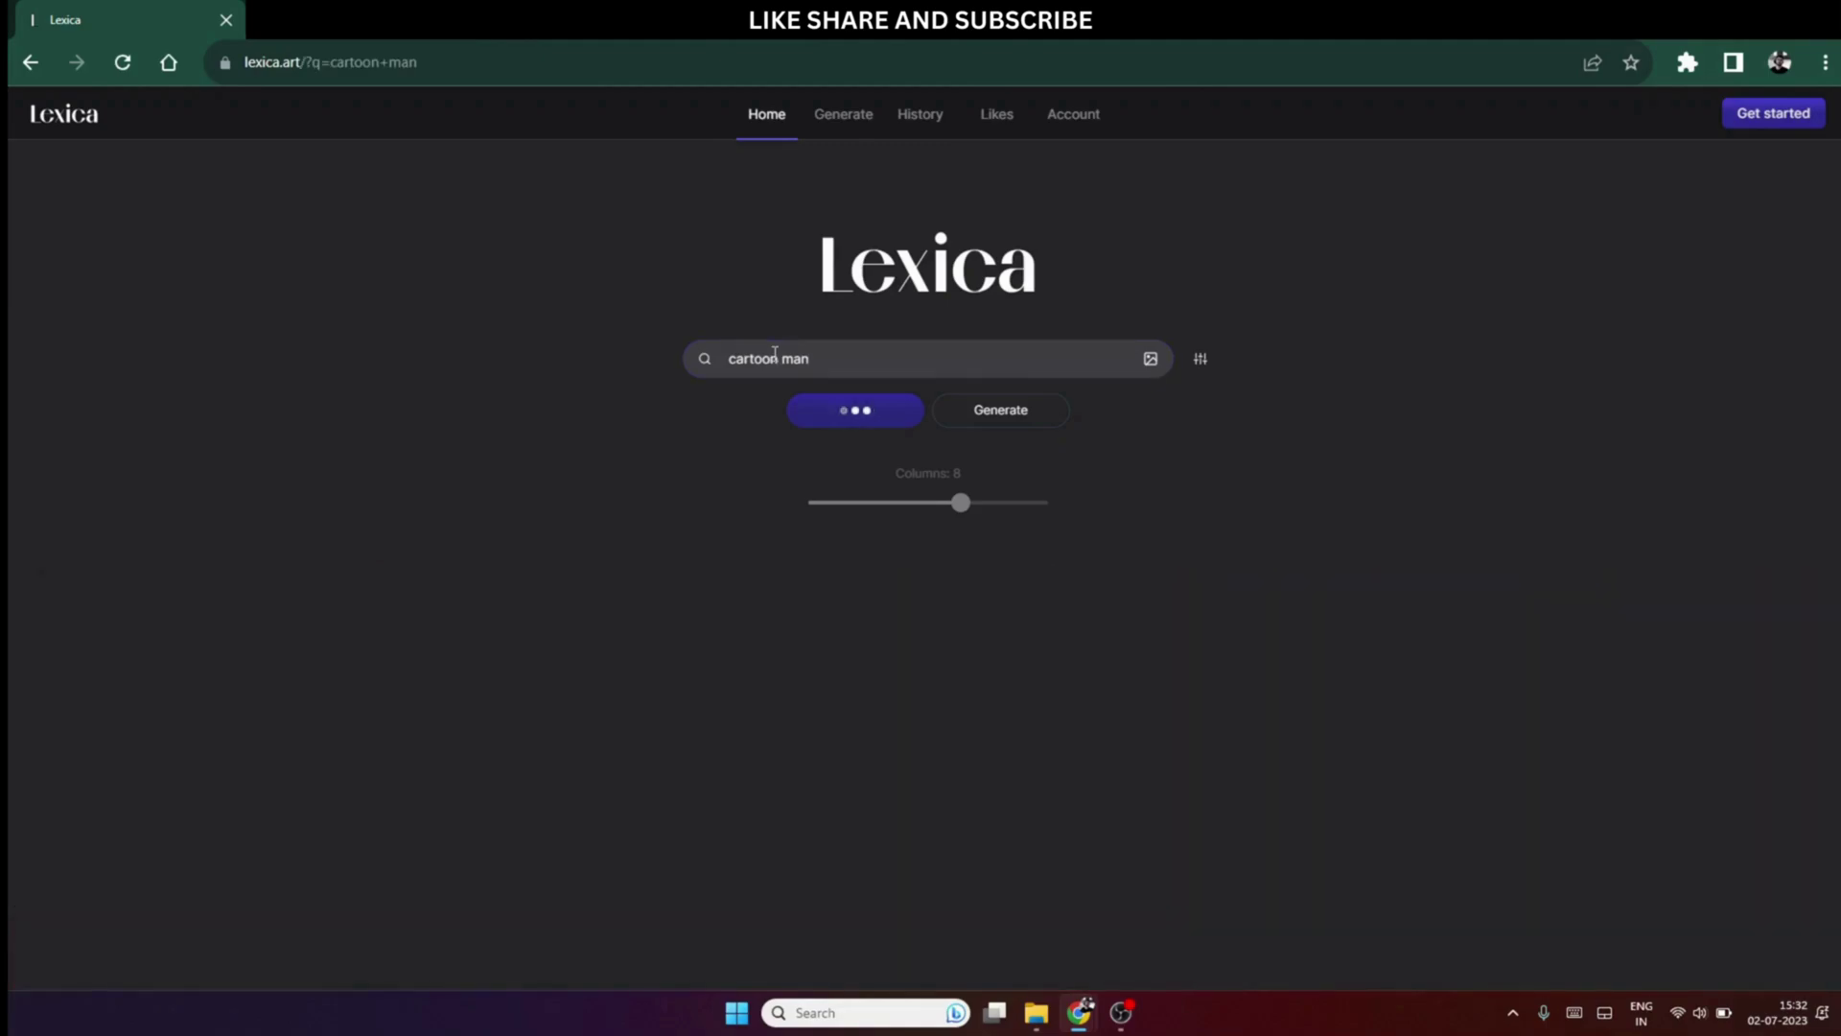
{"action": "scroll", "coordinate": [1158, 621], "scroll_direction": "down", "scroll_amount": 1}
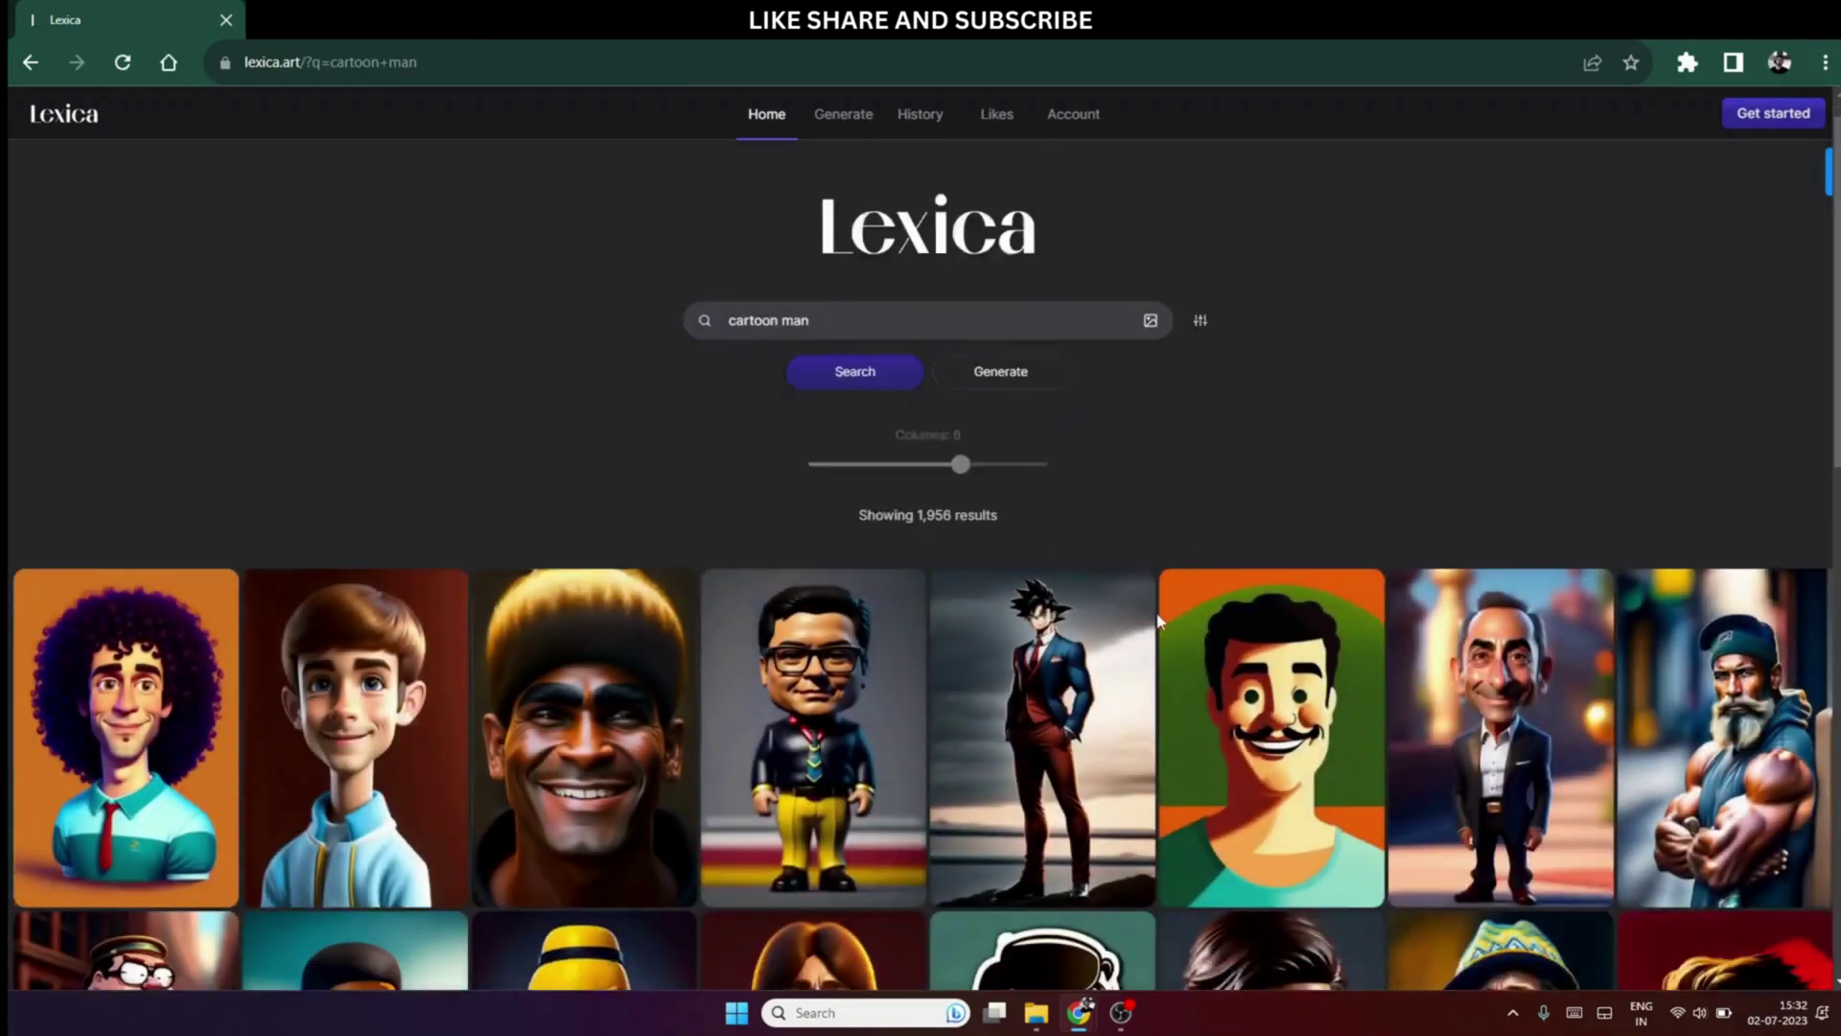
{"action": "scroll", "coordinate": [1158, 622], "scroll_direction": "down", "scroll_amount": 5}
{"action": "scroll", "coordinate": [1052, 655], "scroll_direction": "down", "scroll_amount": 2}
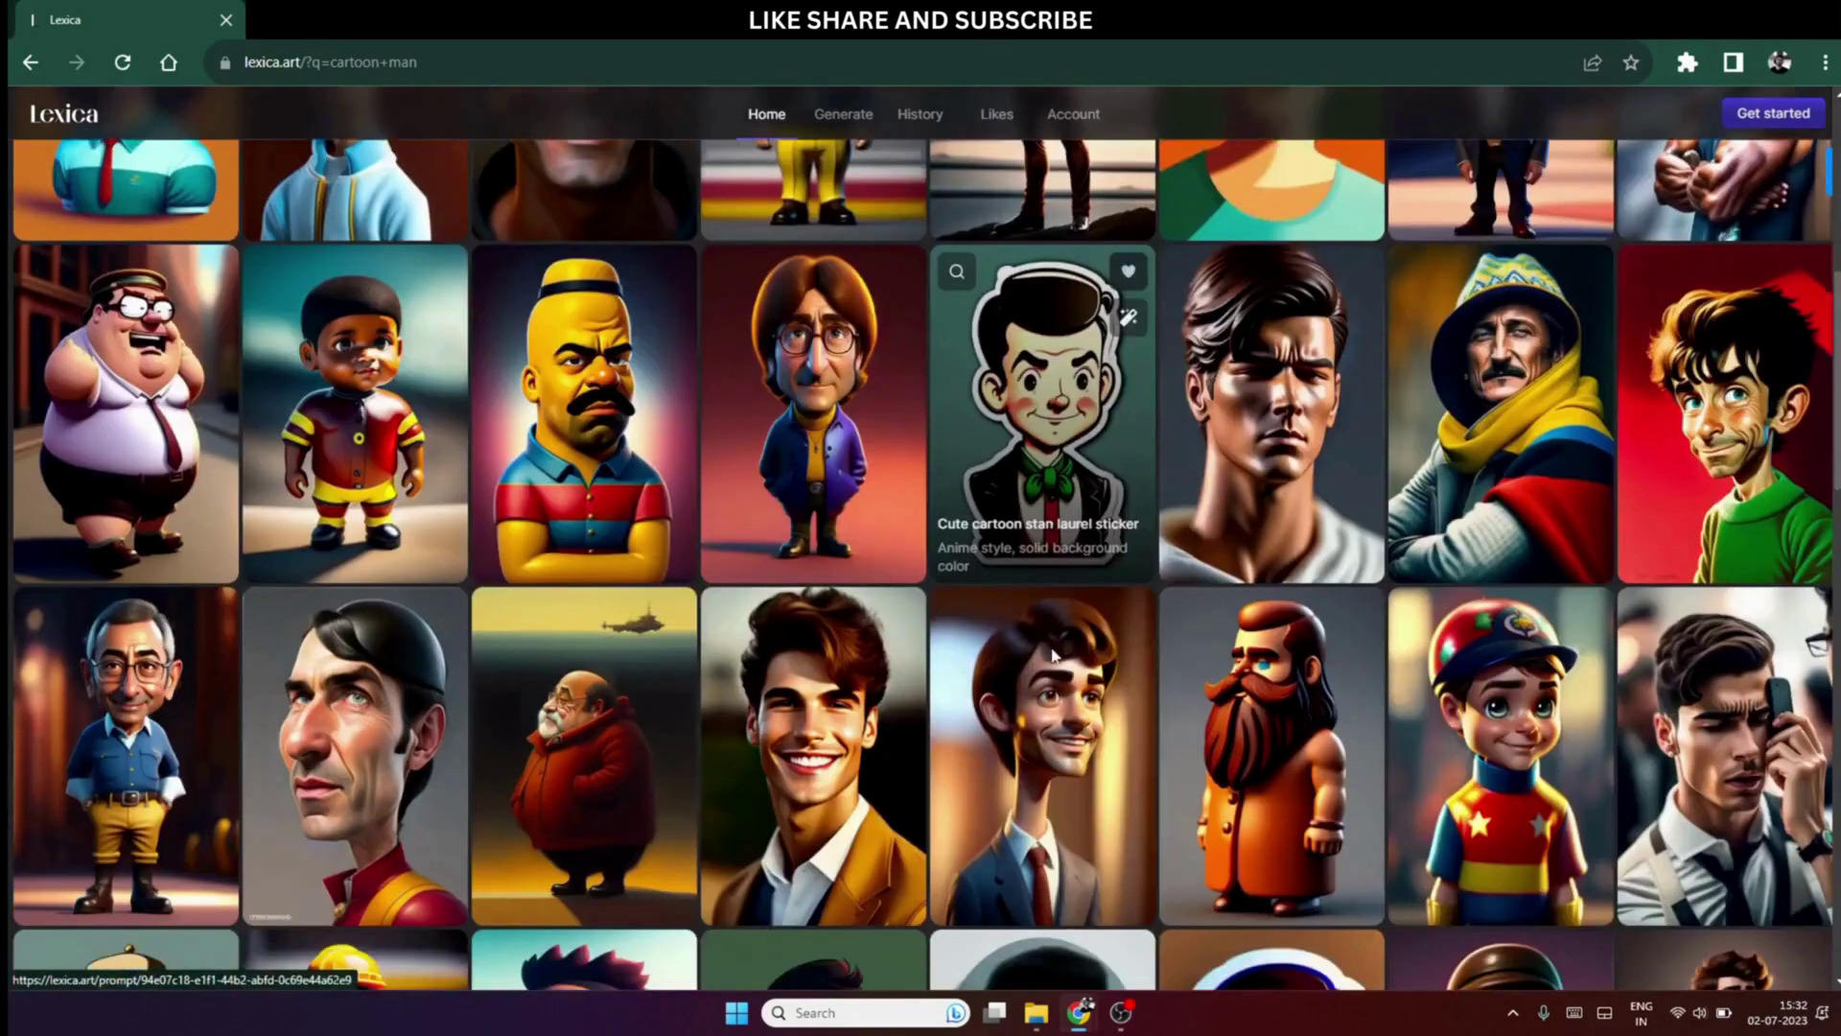
{"action": "scroll", "coordinate": [1052, 655], "scroll_direction": "down", "scroll_amount": 10}
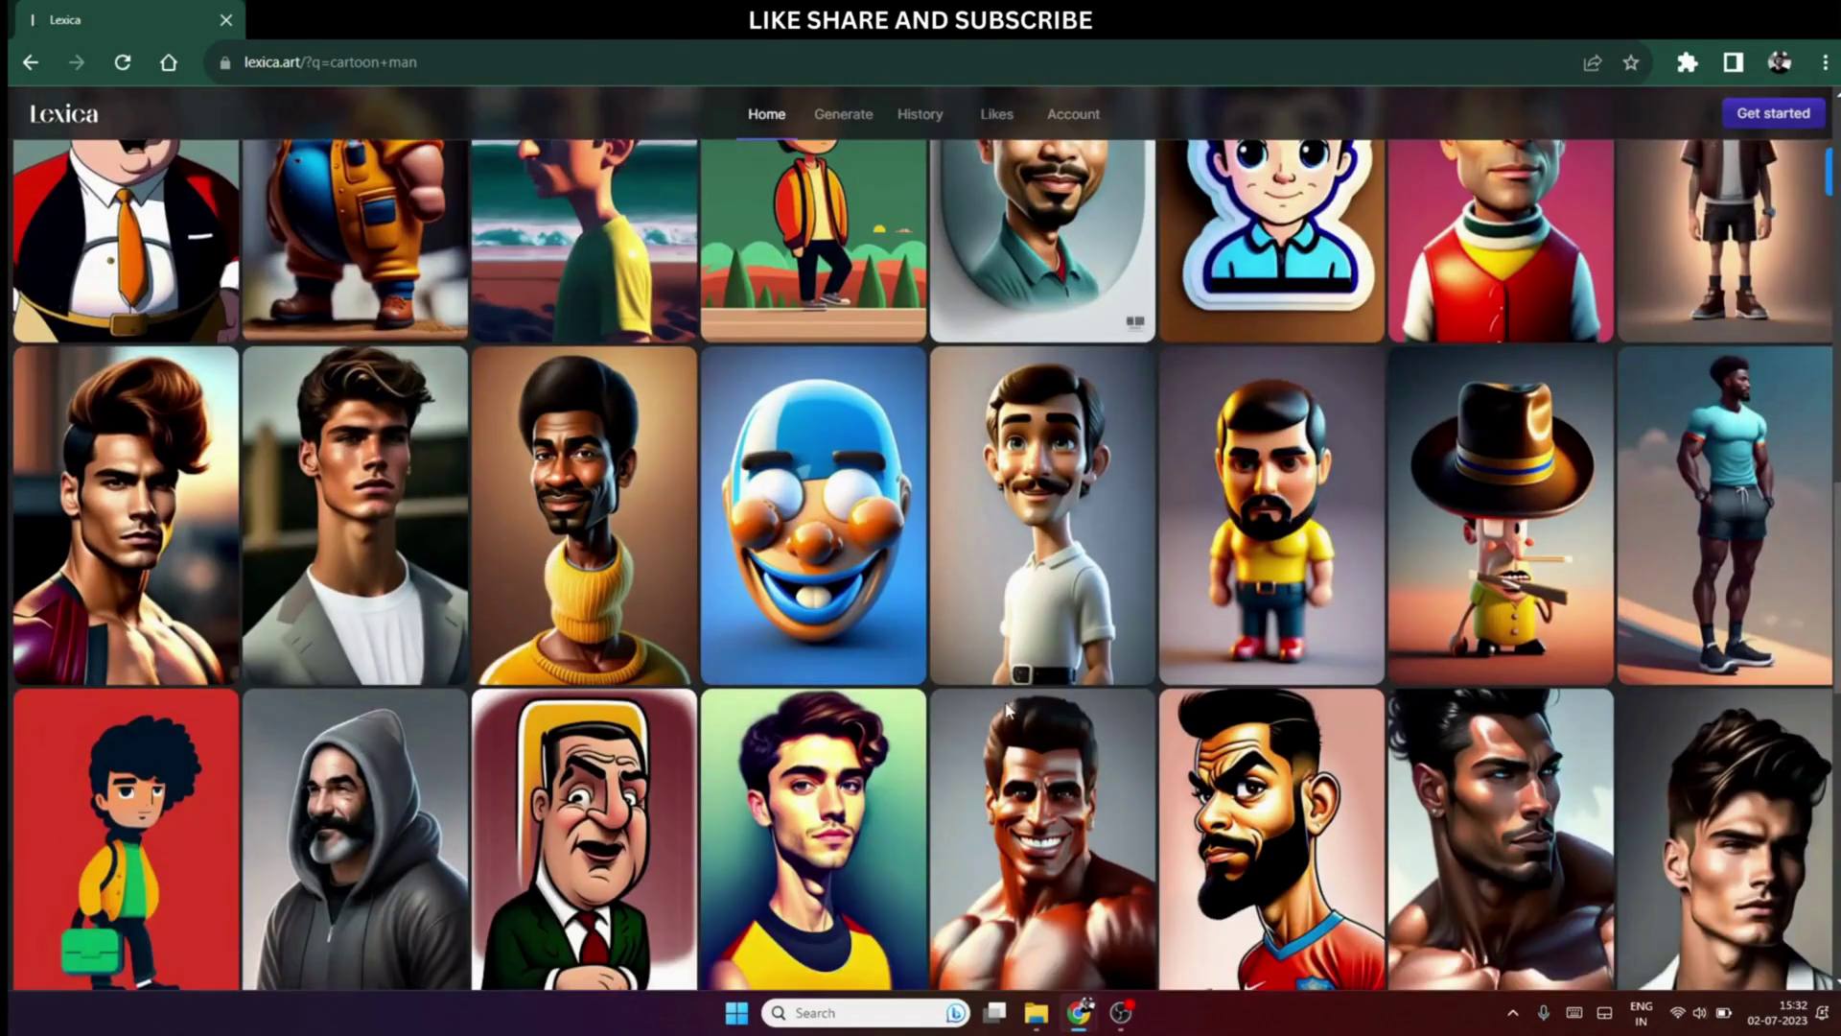
{"action": "scroll", "coordinate": [1007, 708], "scroll_direction": "down", "scroll_amount": 5}
{"action": "scroll", "coordinate": [993, 691], "scroll_direction": "down", "scroll_amount": 4}
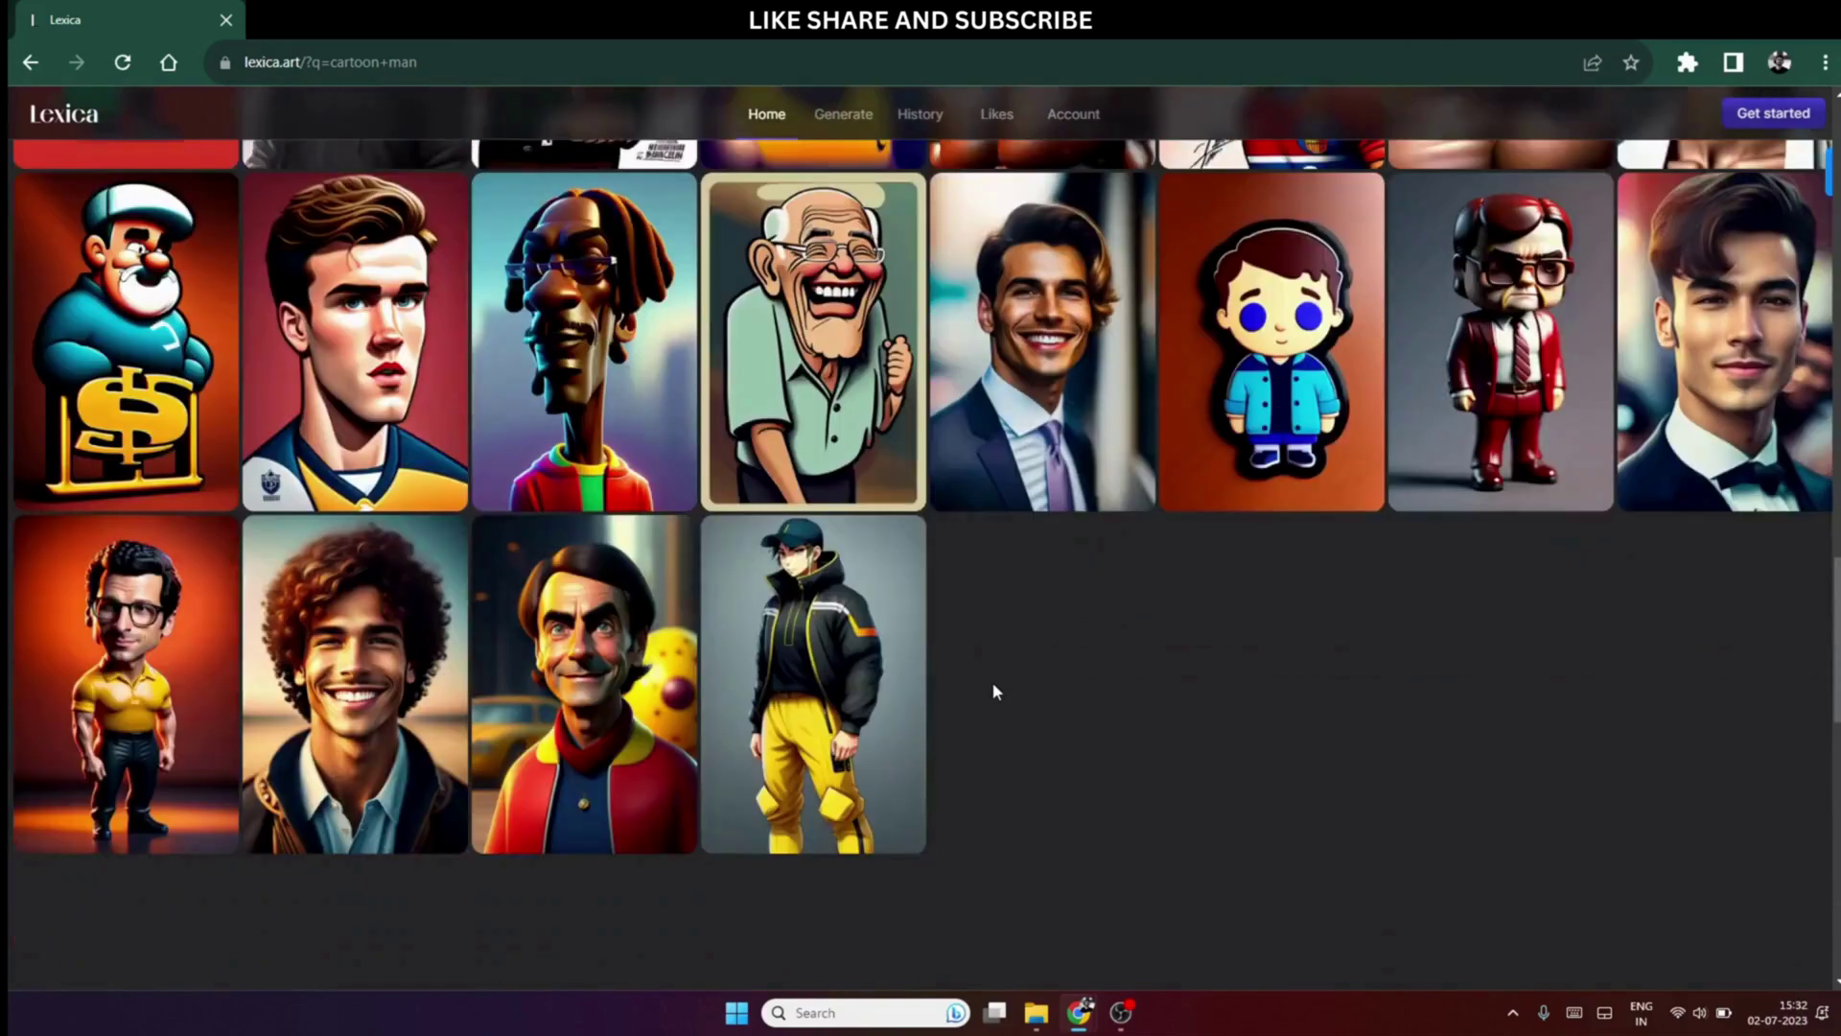
{"action": "key", "text": "F5"}
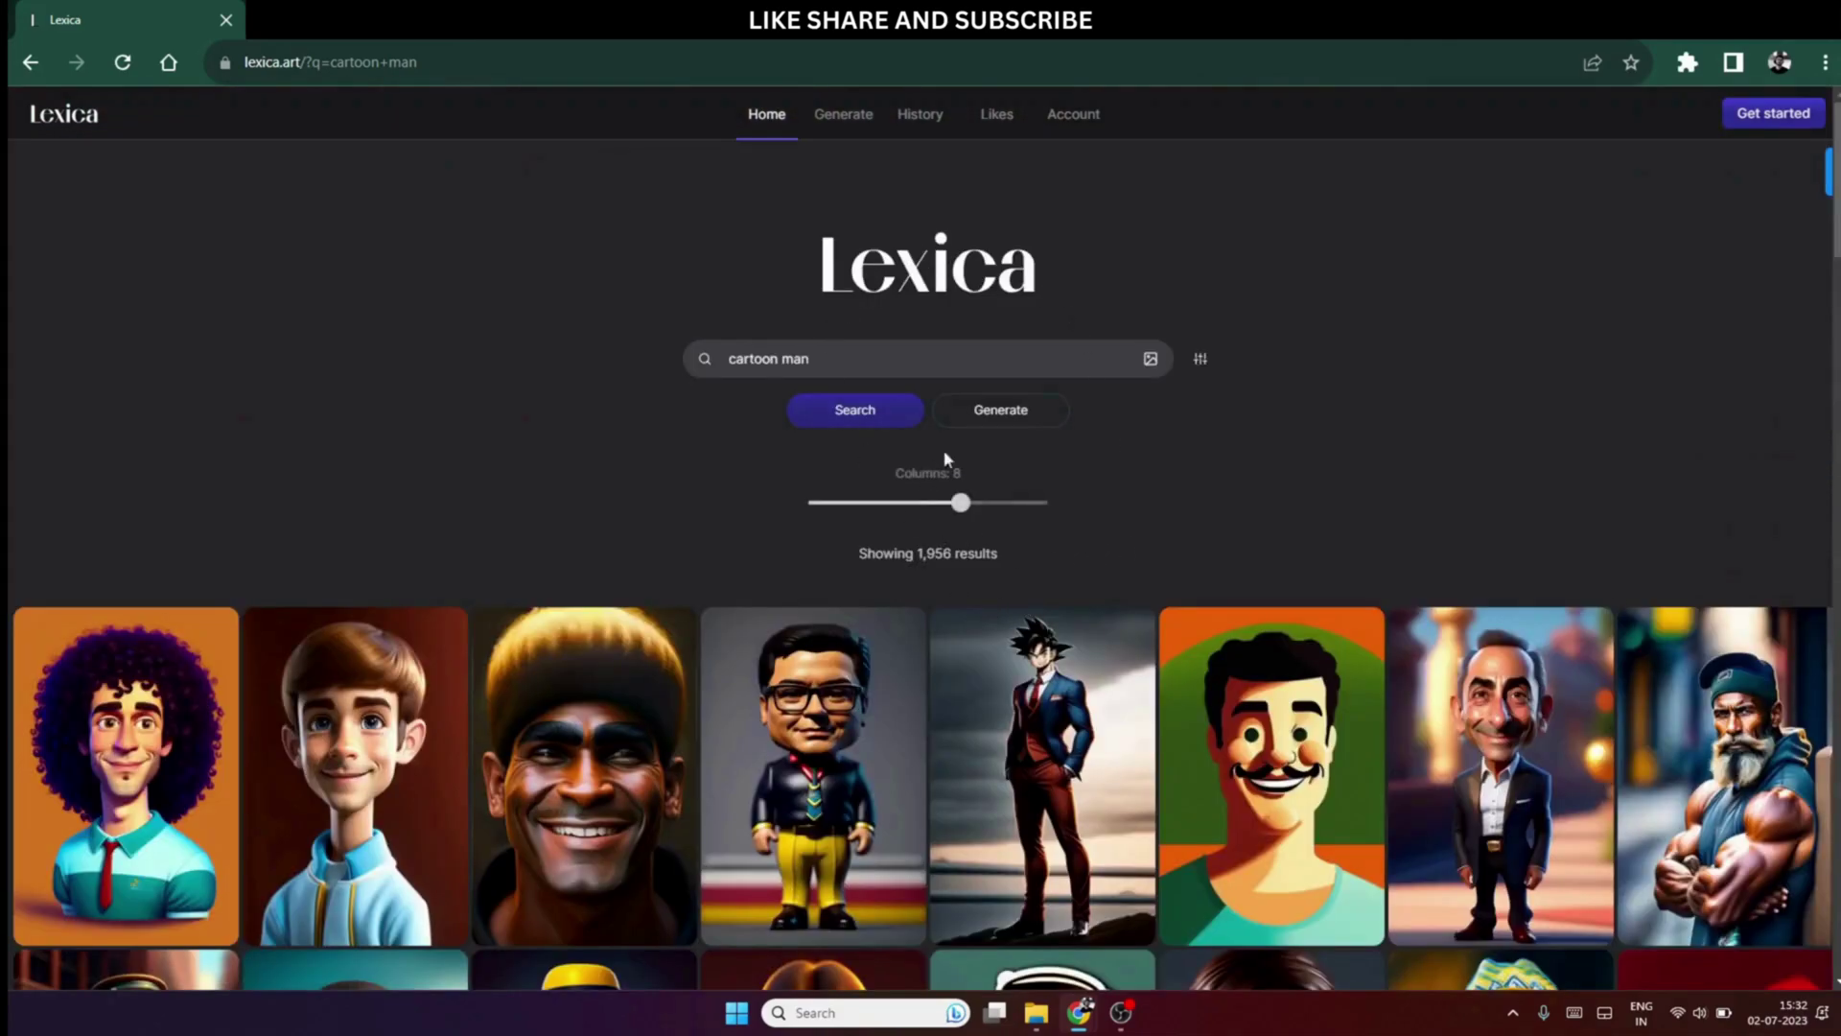
Try Lexica's Generate form, close its sign-in prompt, and go back to the Home gallery
{"action": "left_click", "coordinate": [1028, 420]}
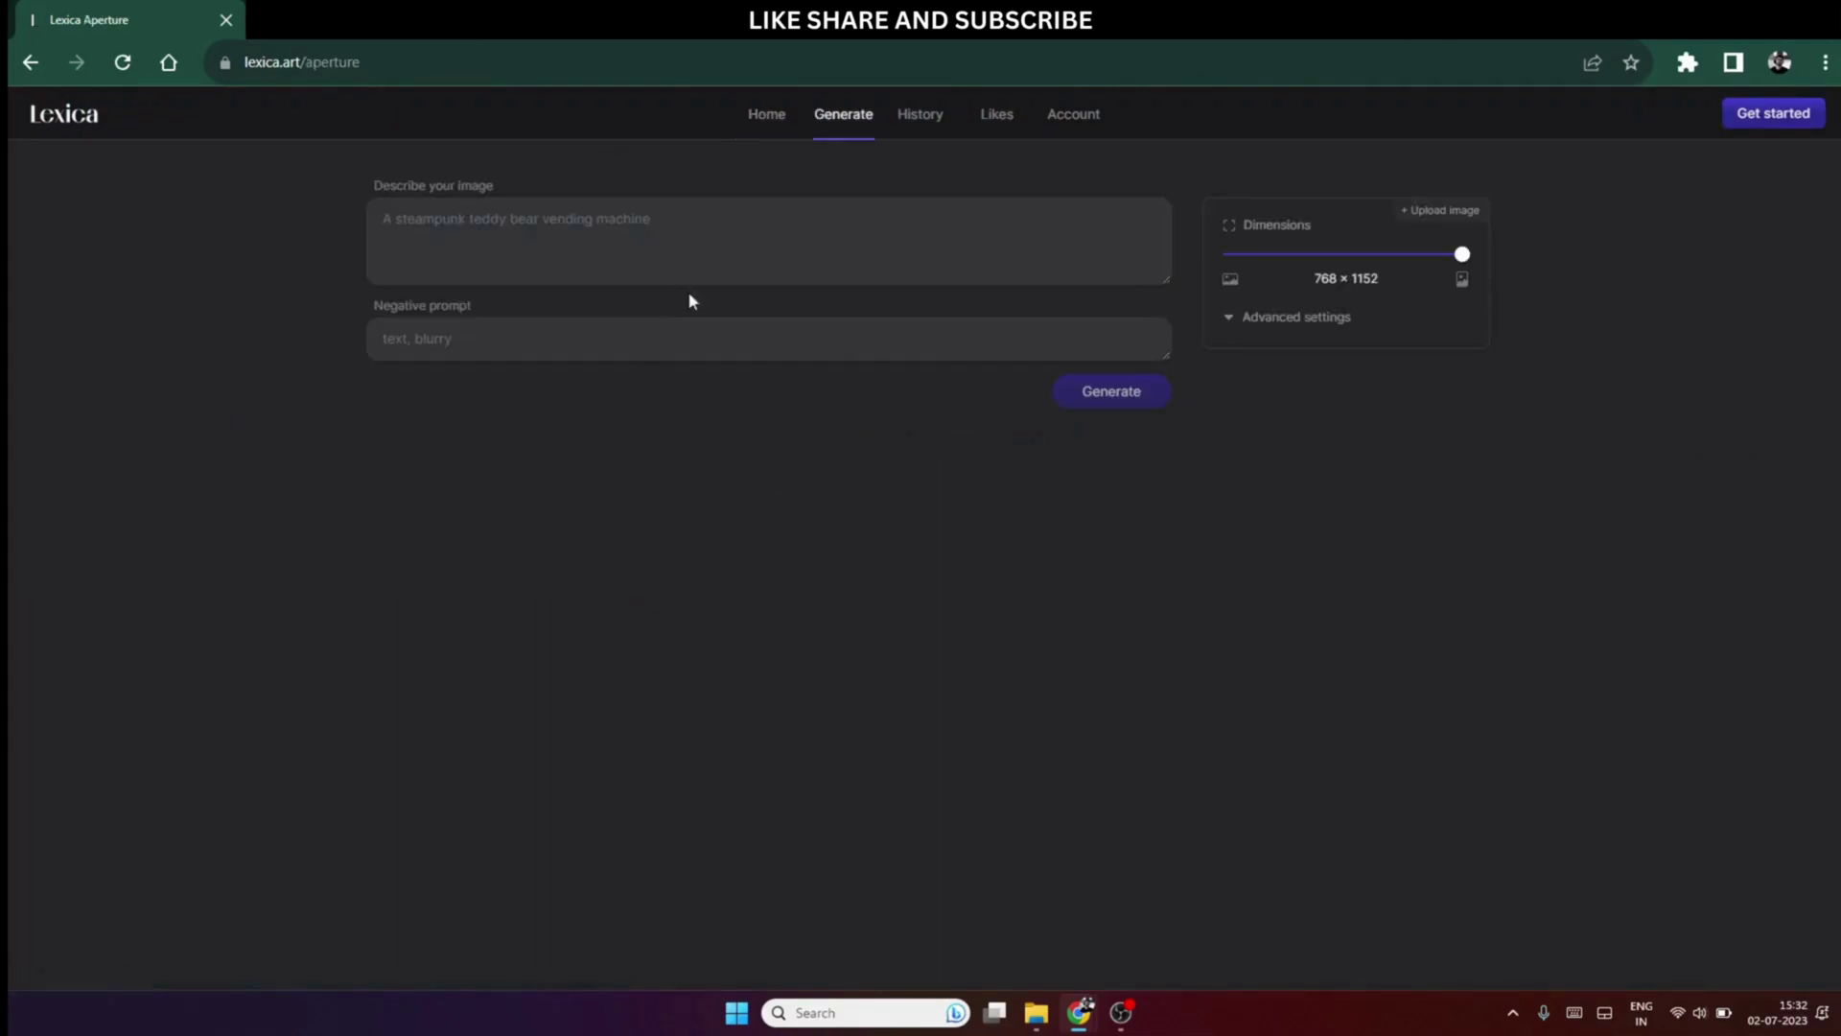
{"action": "left_click", "coordinate": [625, 242]}
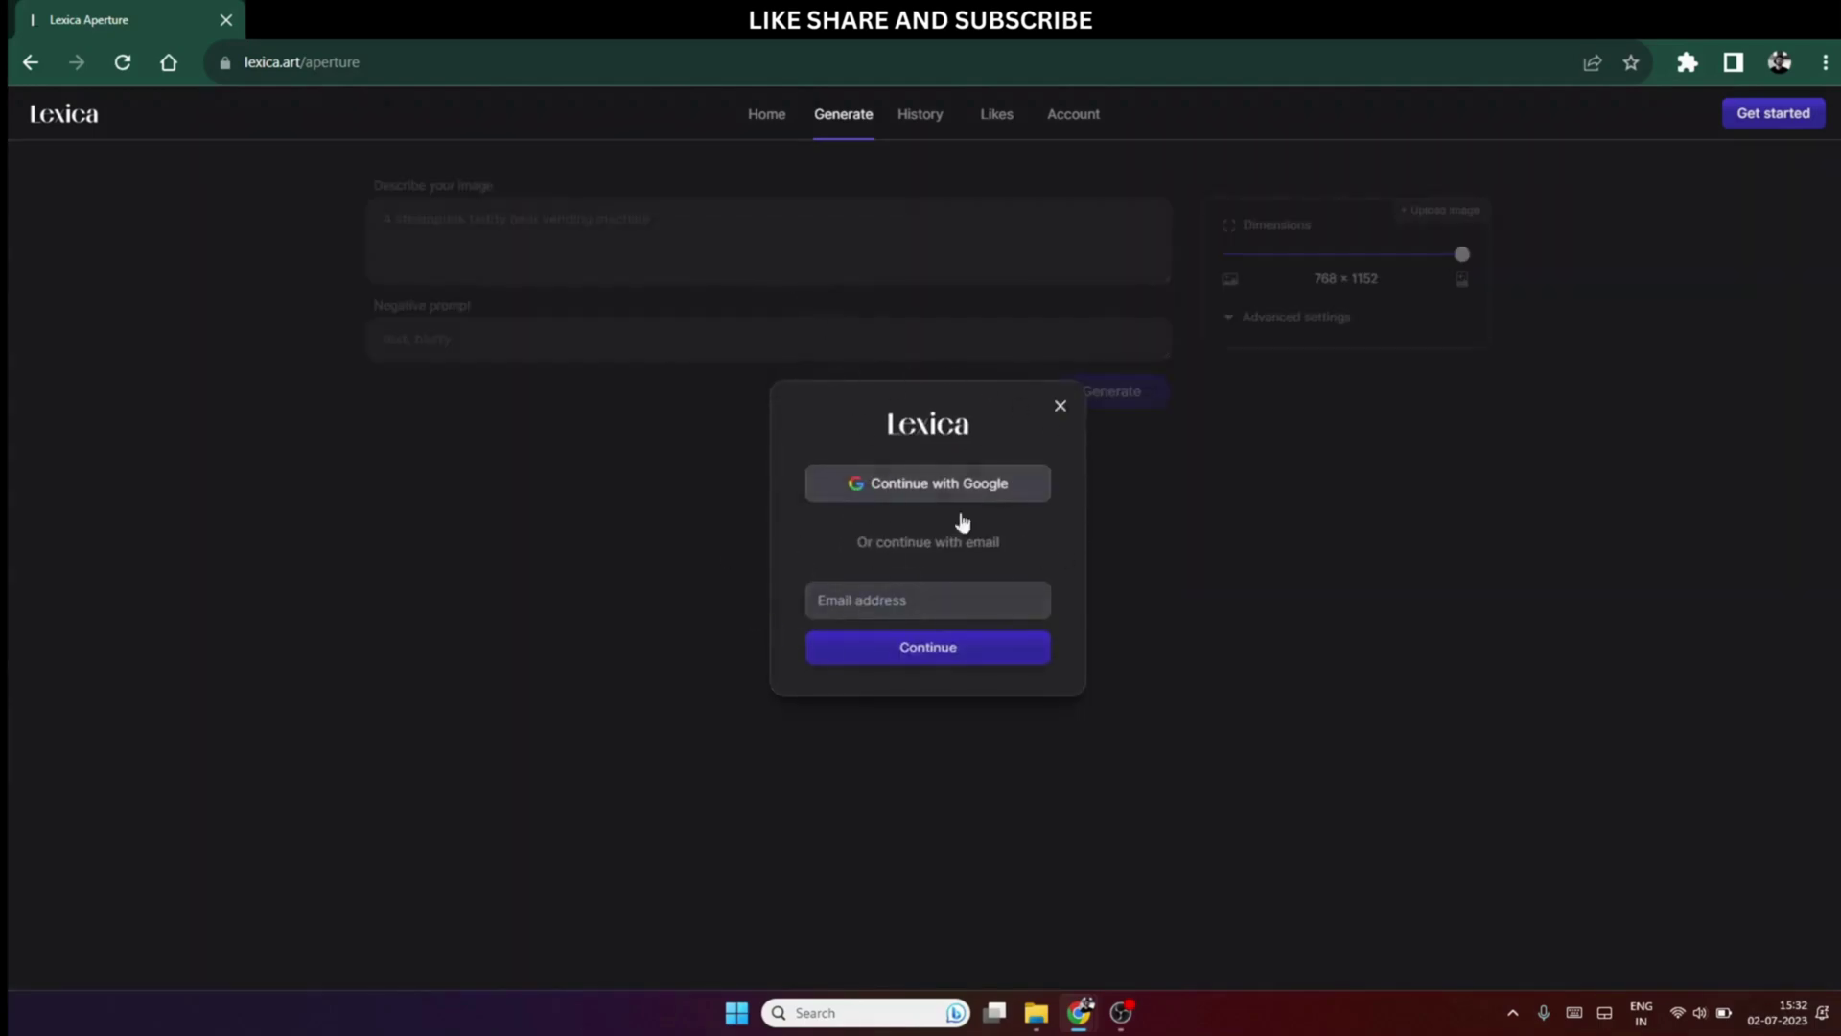
{"action": "left_click", "coordinate": [1060, 407]}
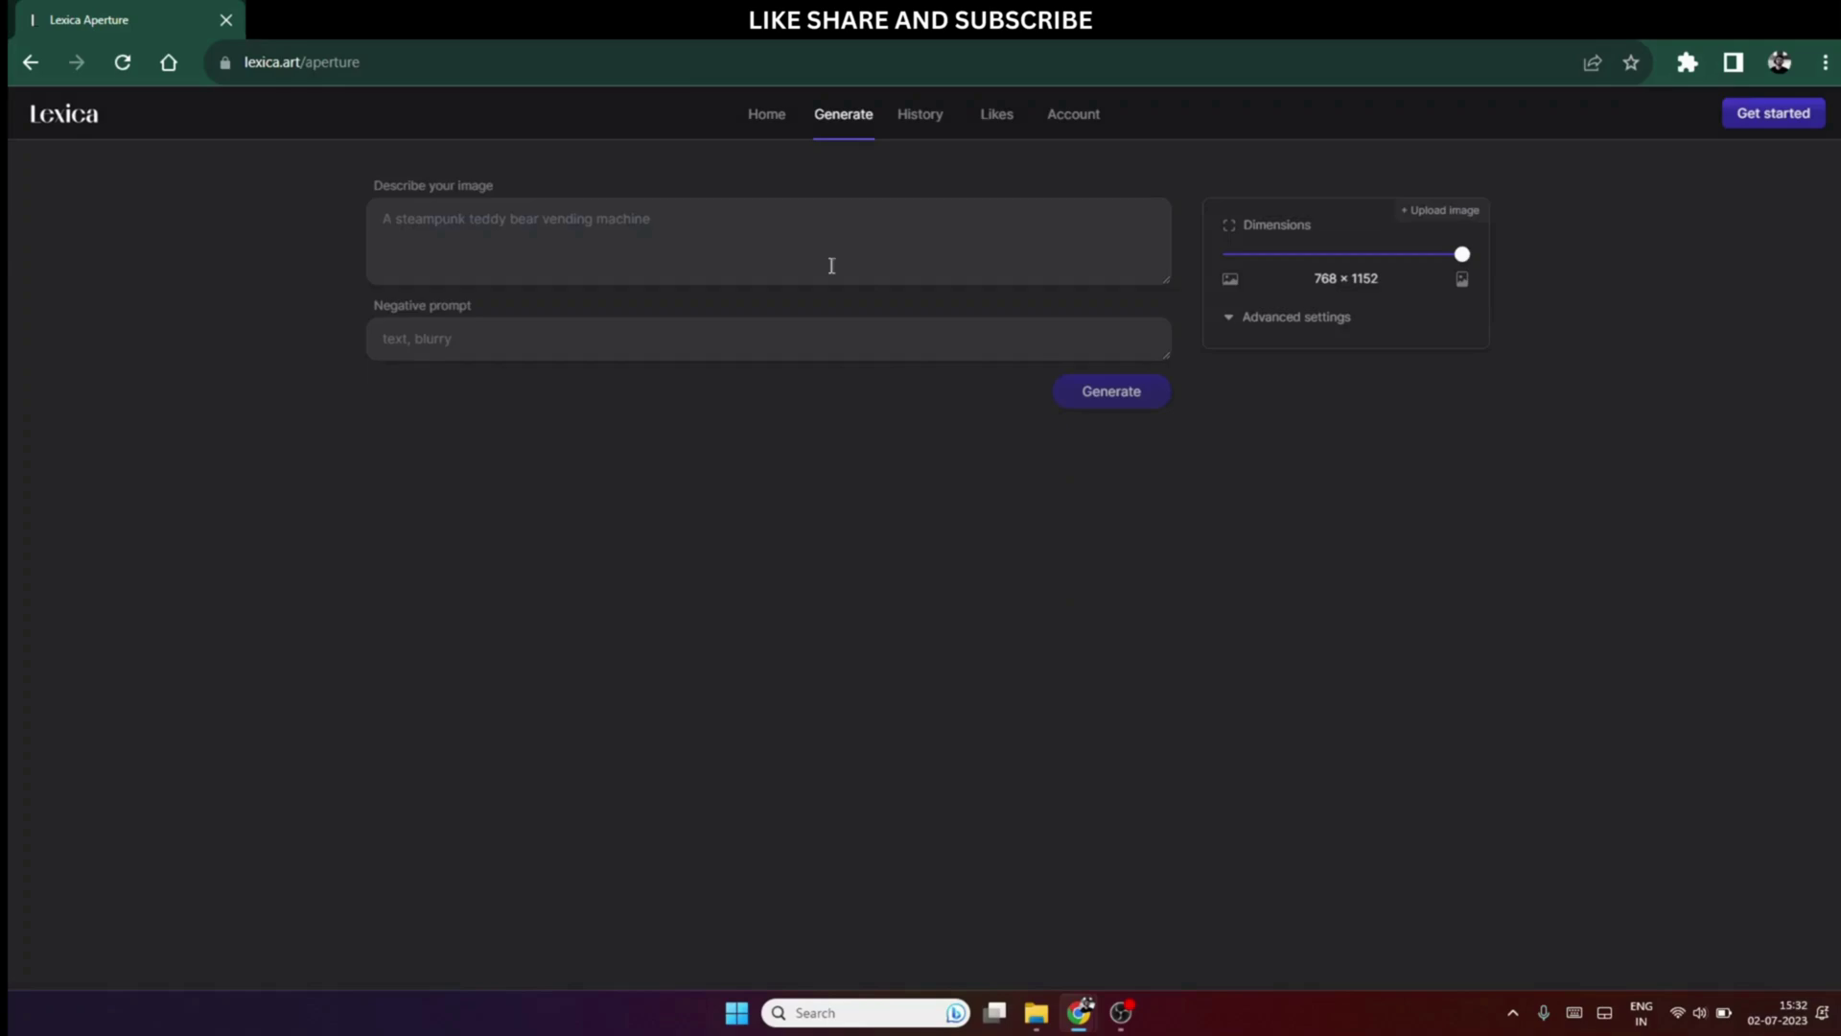
{"action": "left_click", "coordinate": [766, 125]}
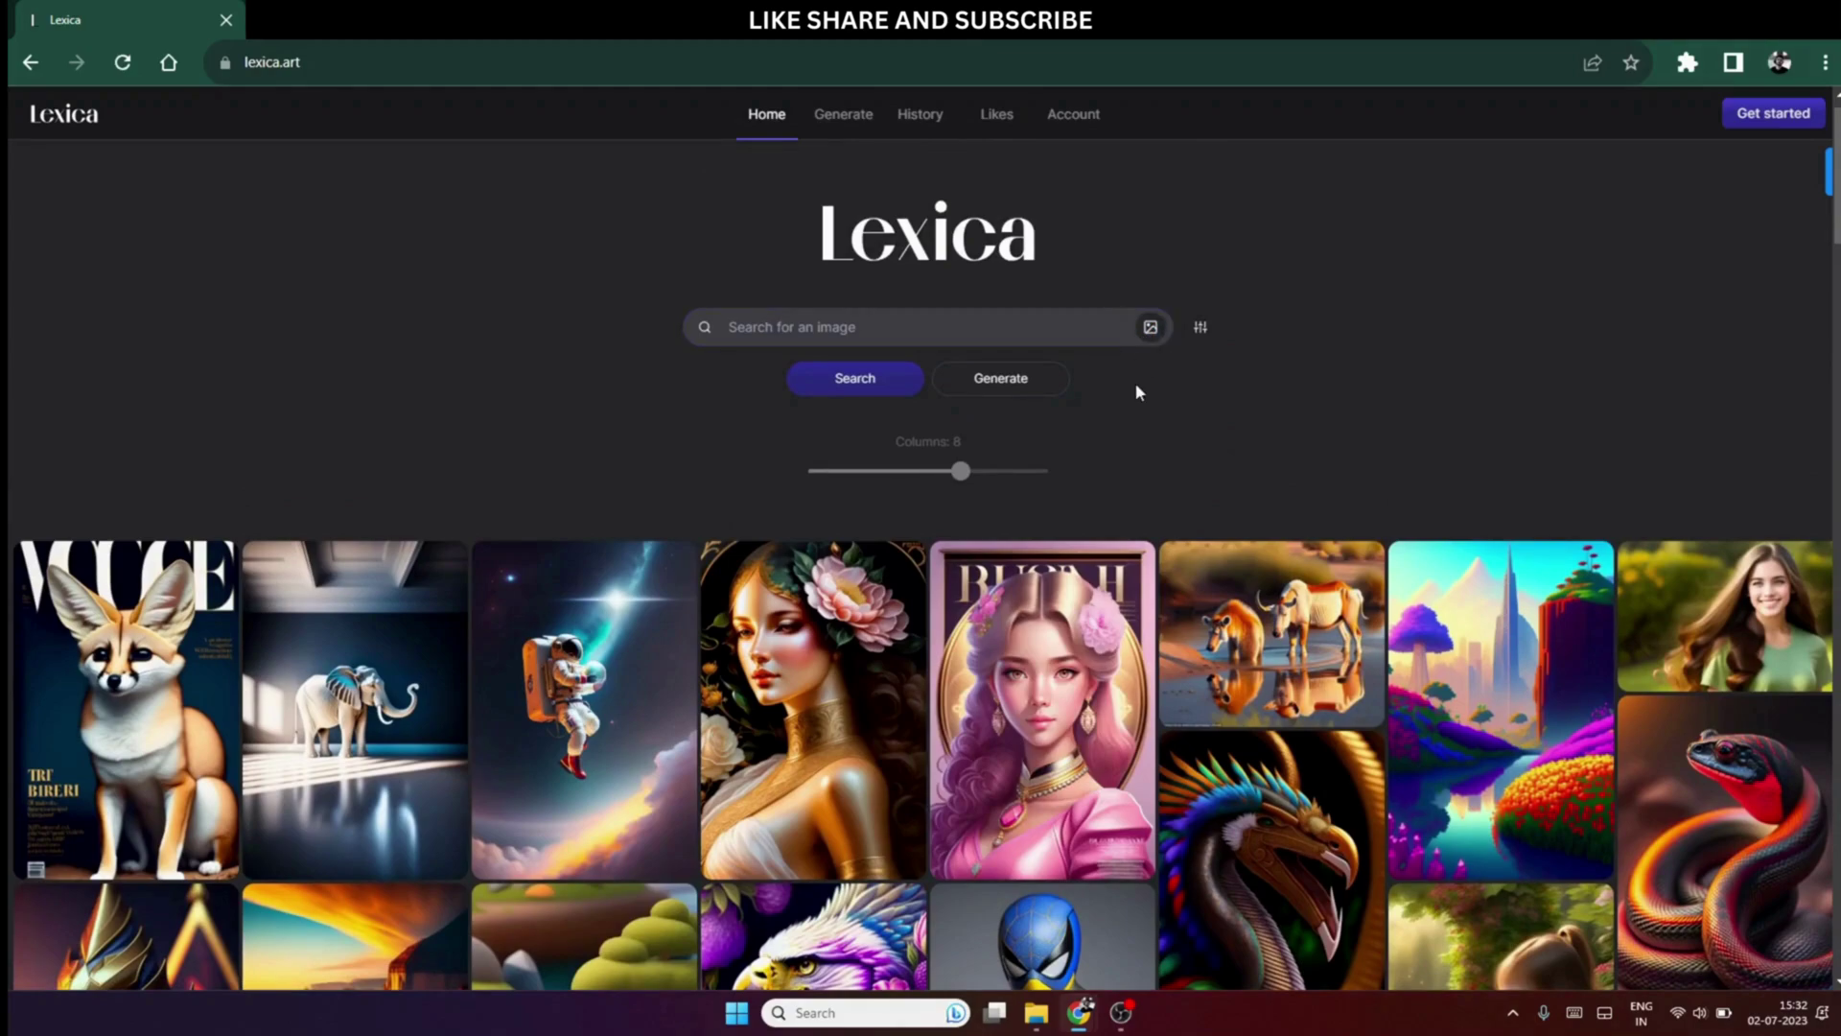
{"action": "left_click", "coordinate": [1149, 327]}
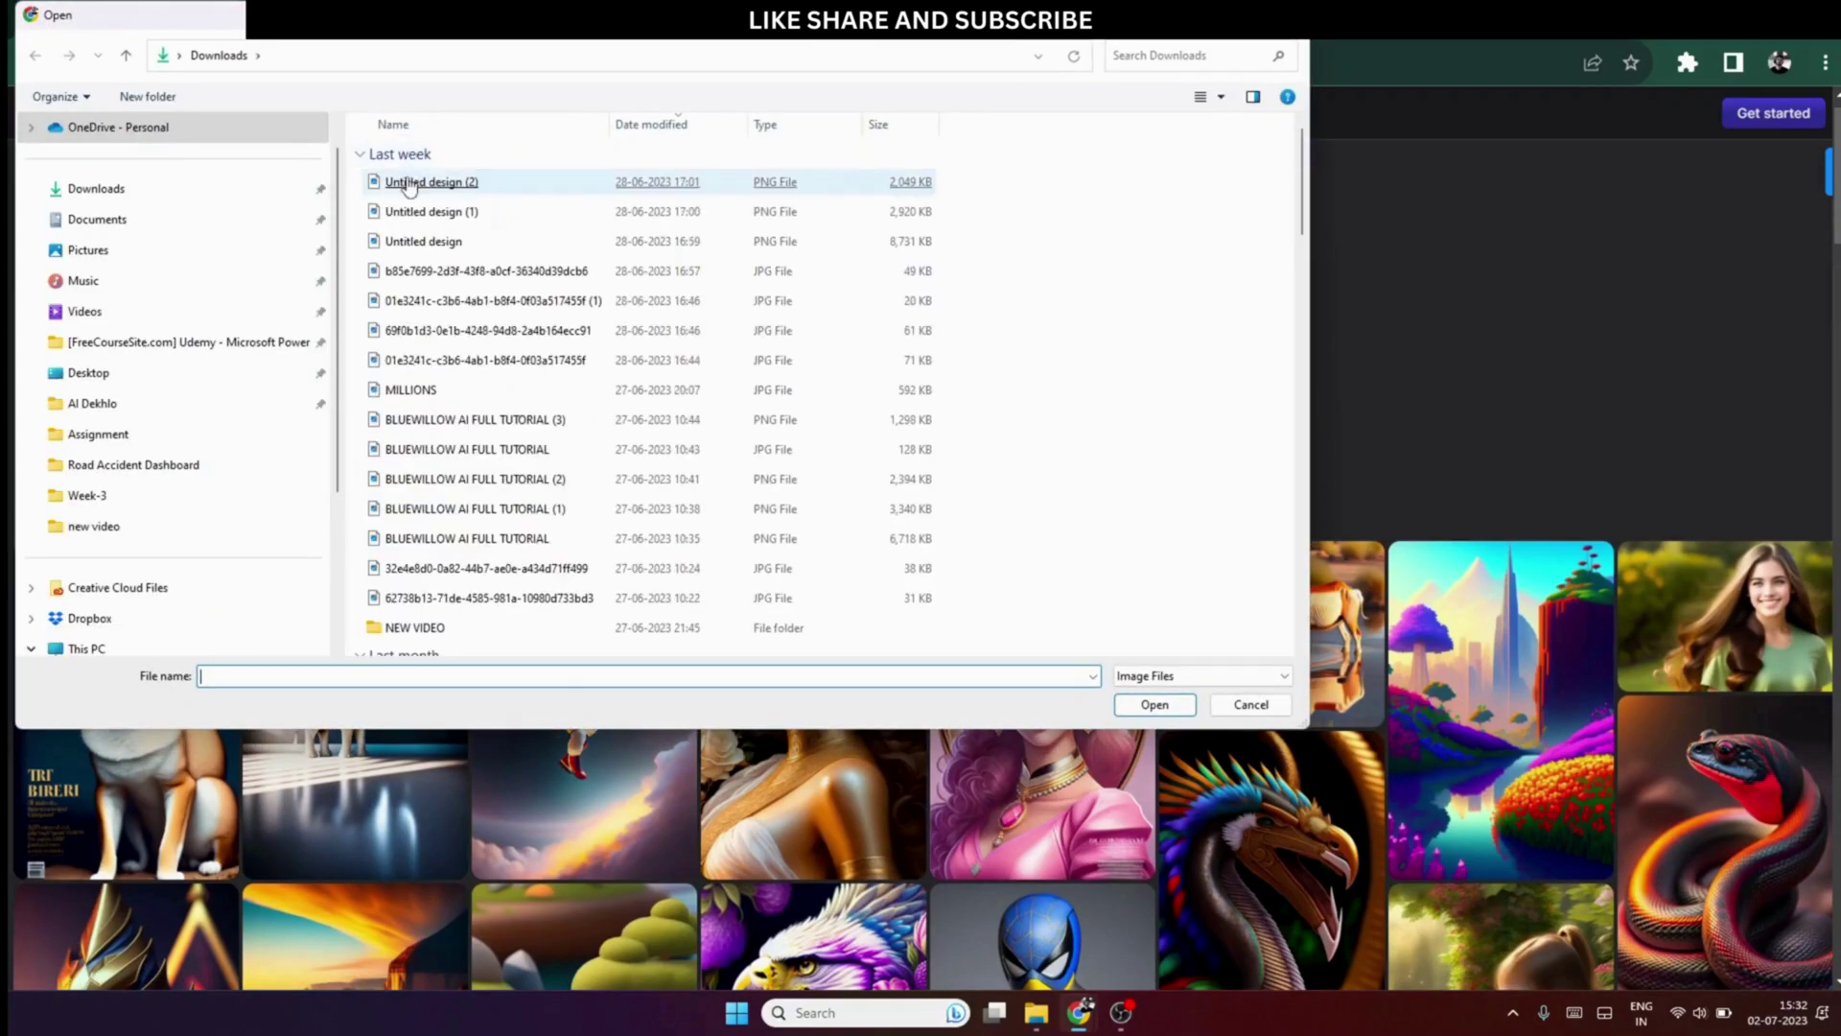
{"action": "double_click", "coordinate": [411, 182]}
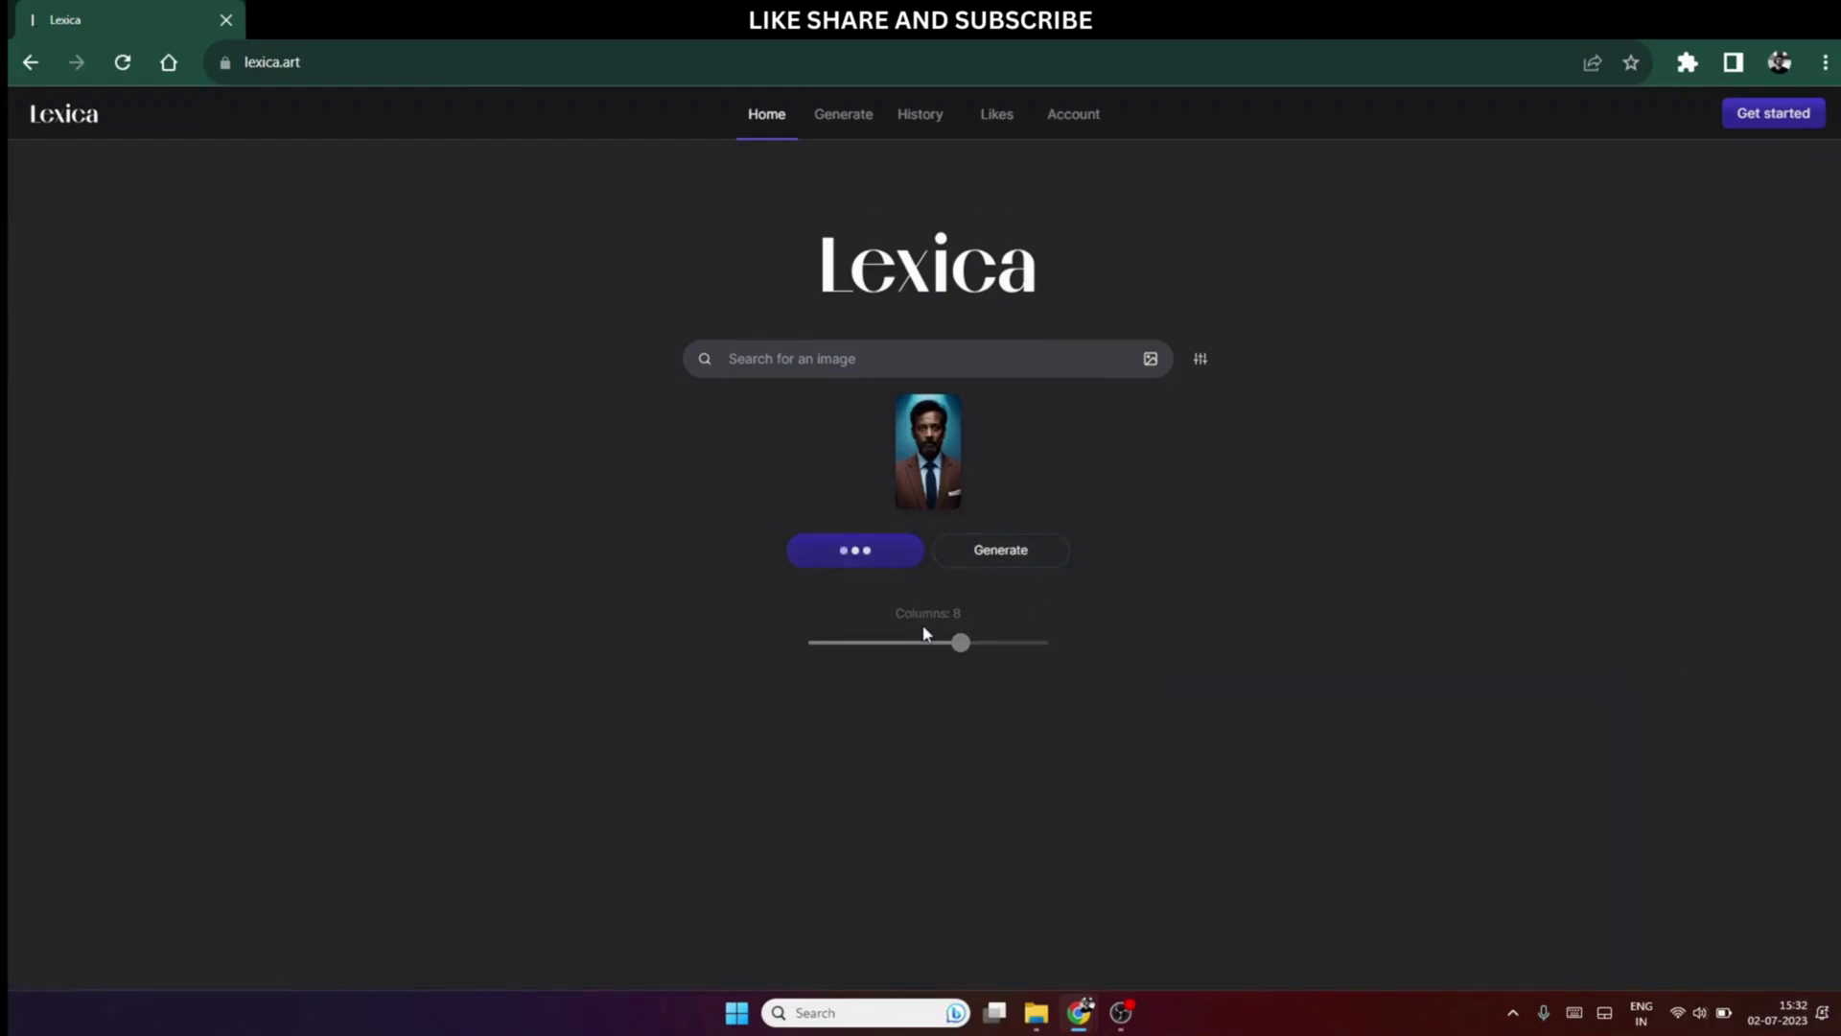
{"action": "scroll", "coordinate": [1118, 641], "scroll_direction": "down", "scroll_amount": 2}
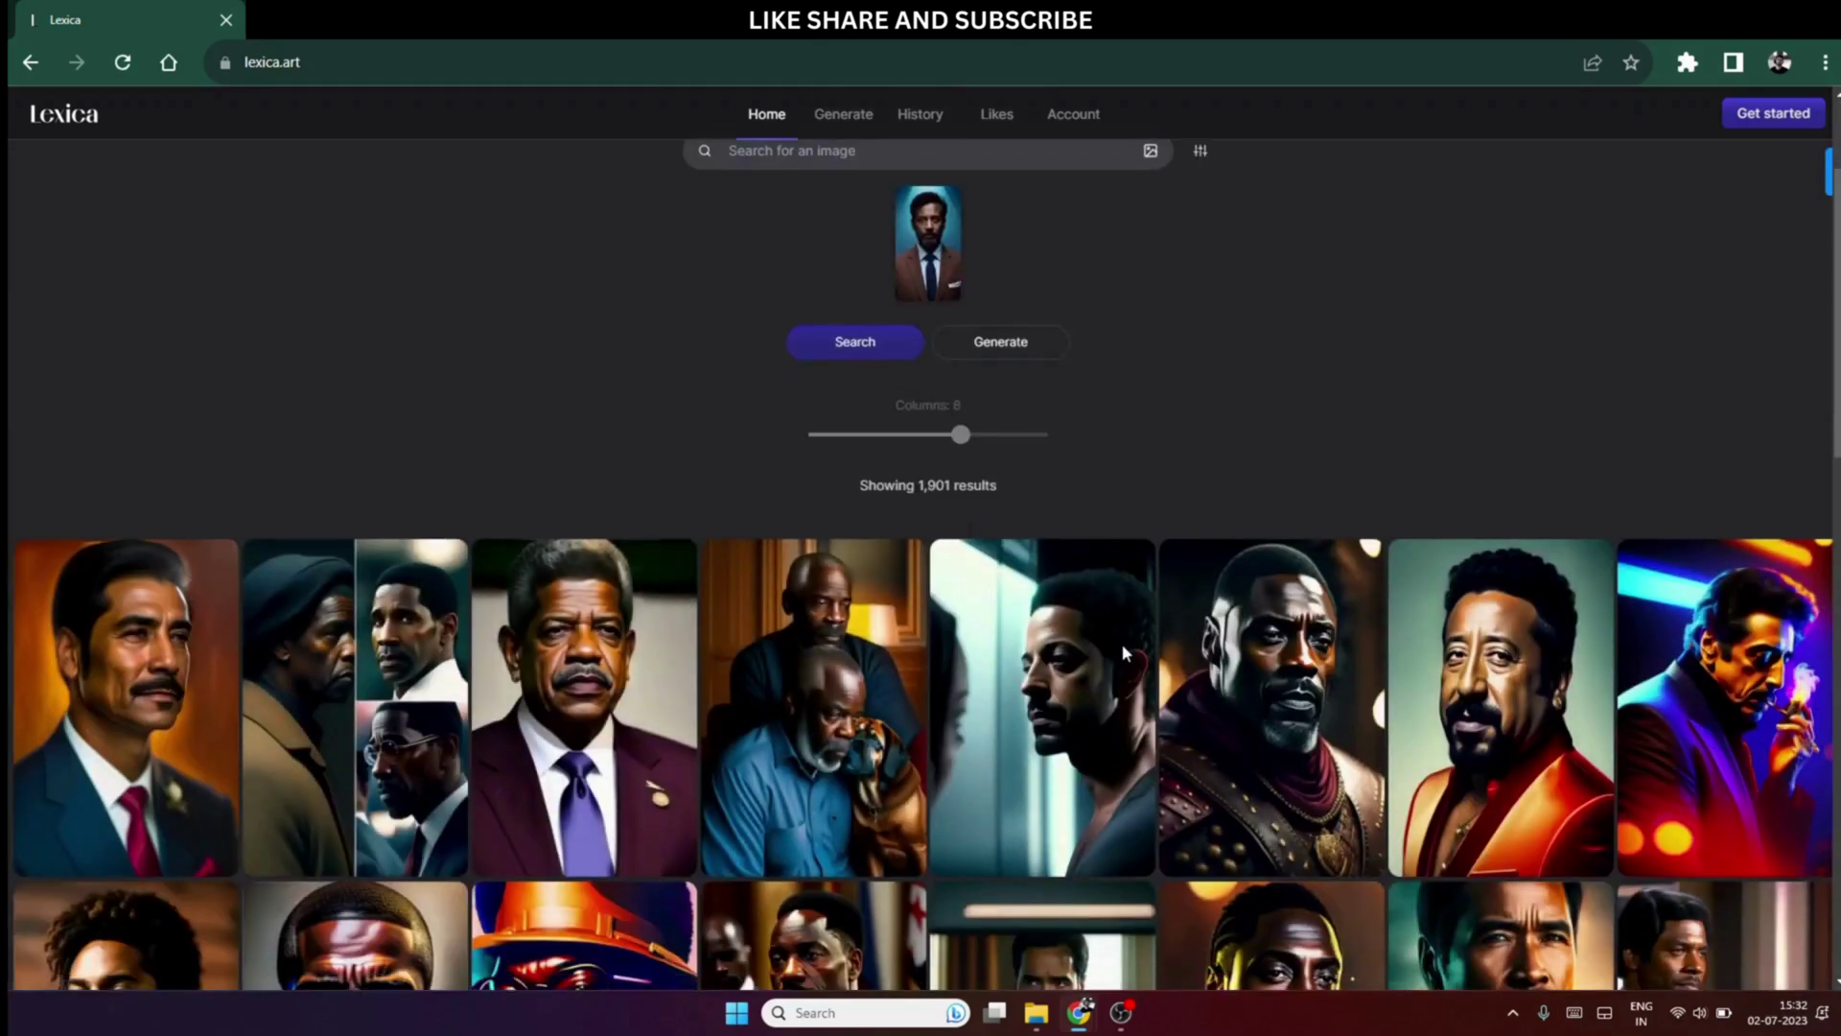
{"action": "scroll", "coordinate": [1122, 652], "scroll_direction": "down", "scroll_amount": 6}
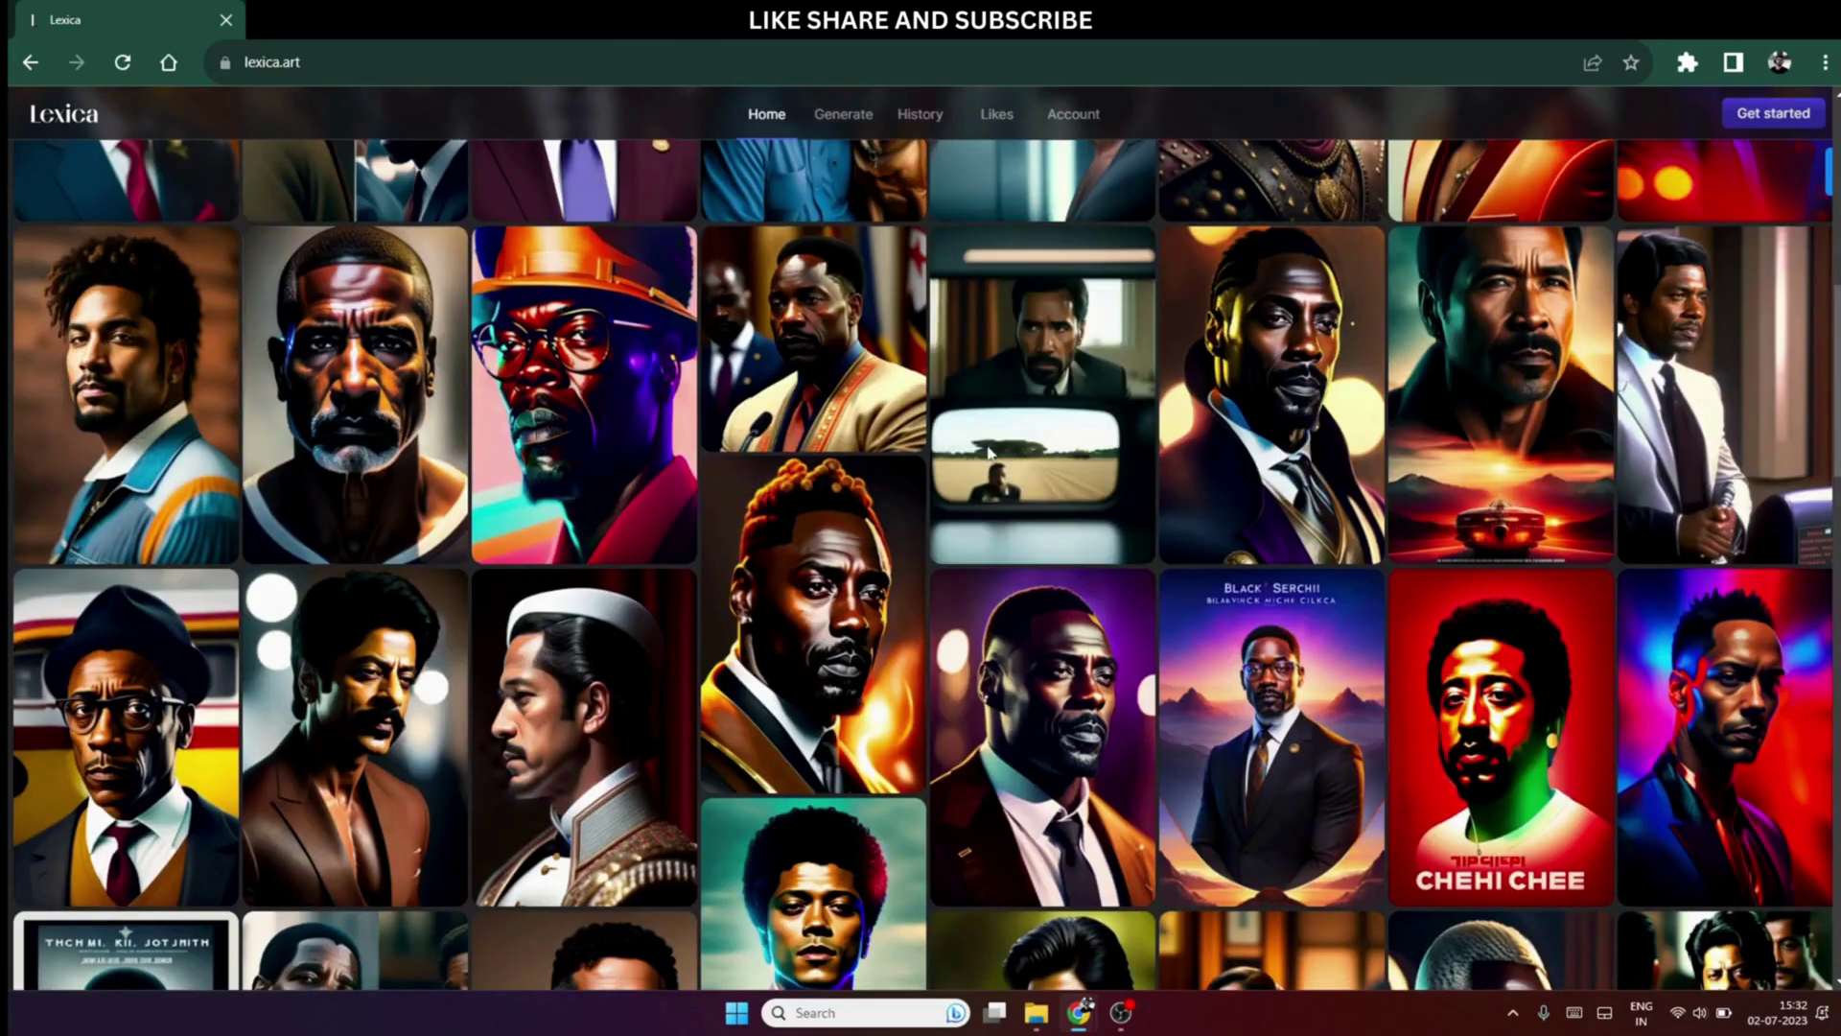
{"action": "scroll", "coordinate": [989, 452], "scroll_direction": "up", "scroll_amount": 9}
{"action": "mouse_move", "coordinate": [943, 357]}
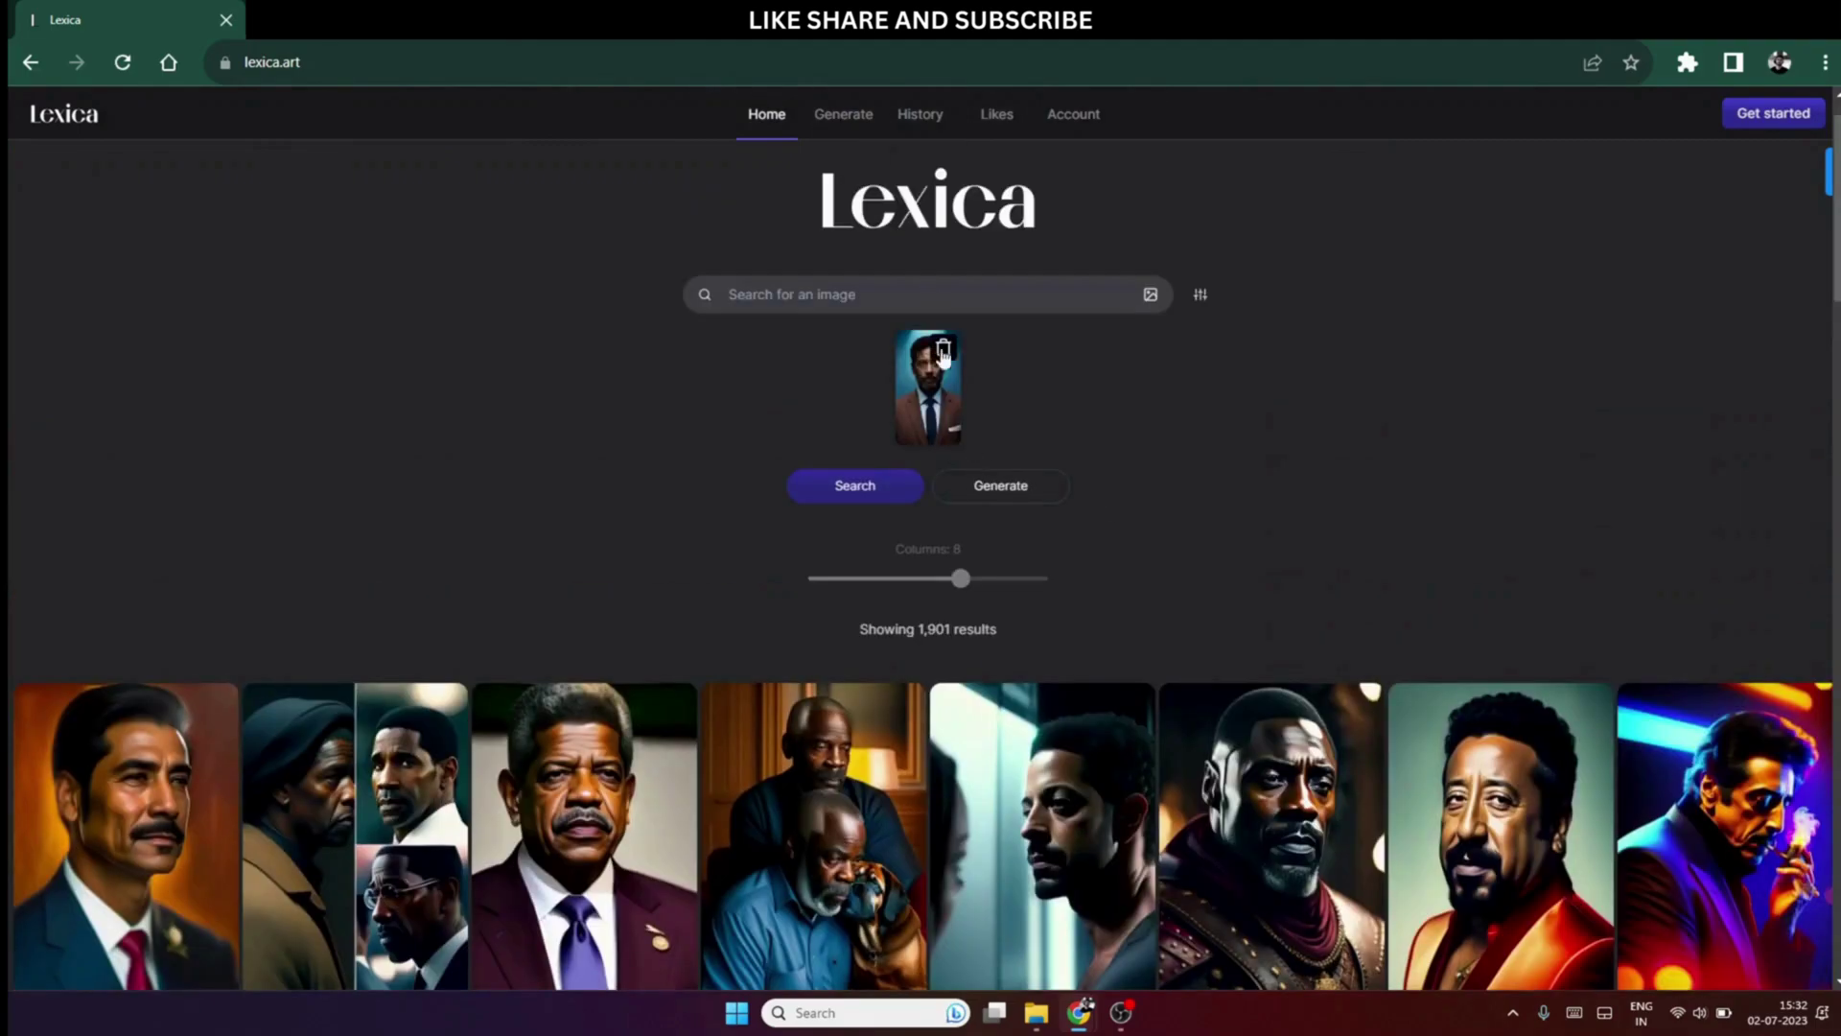
{"action": "scroll", "coordinate": [1046, 815], "scroll_direction": "down", "scroll_amount": 10}
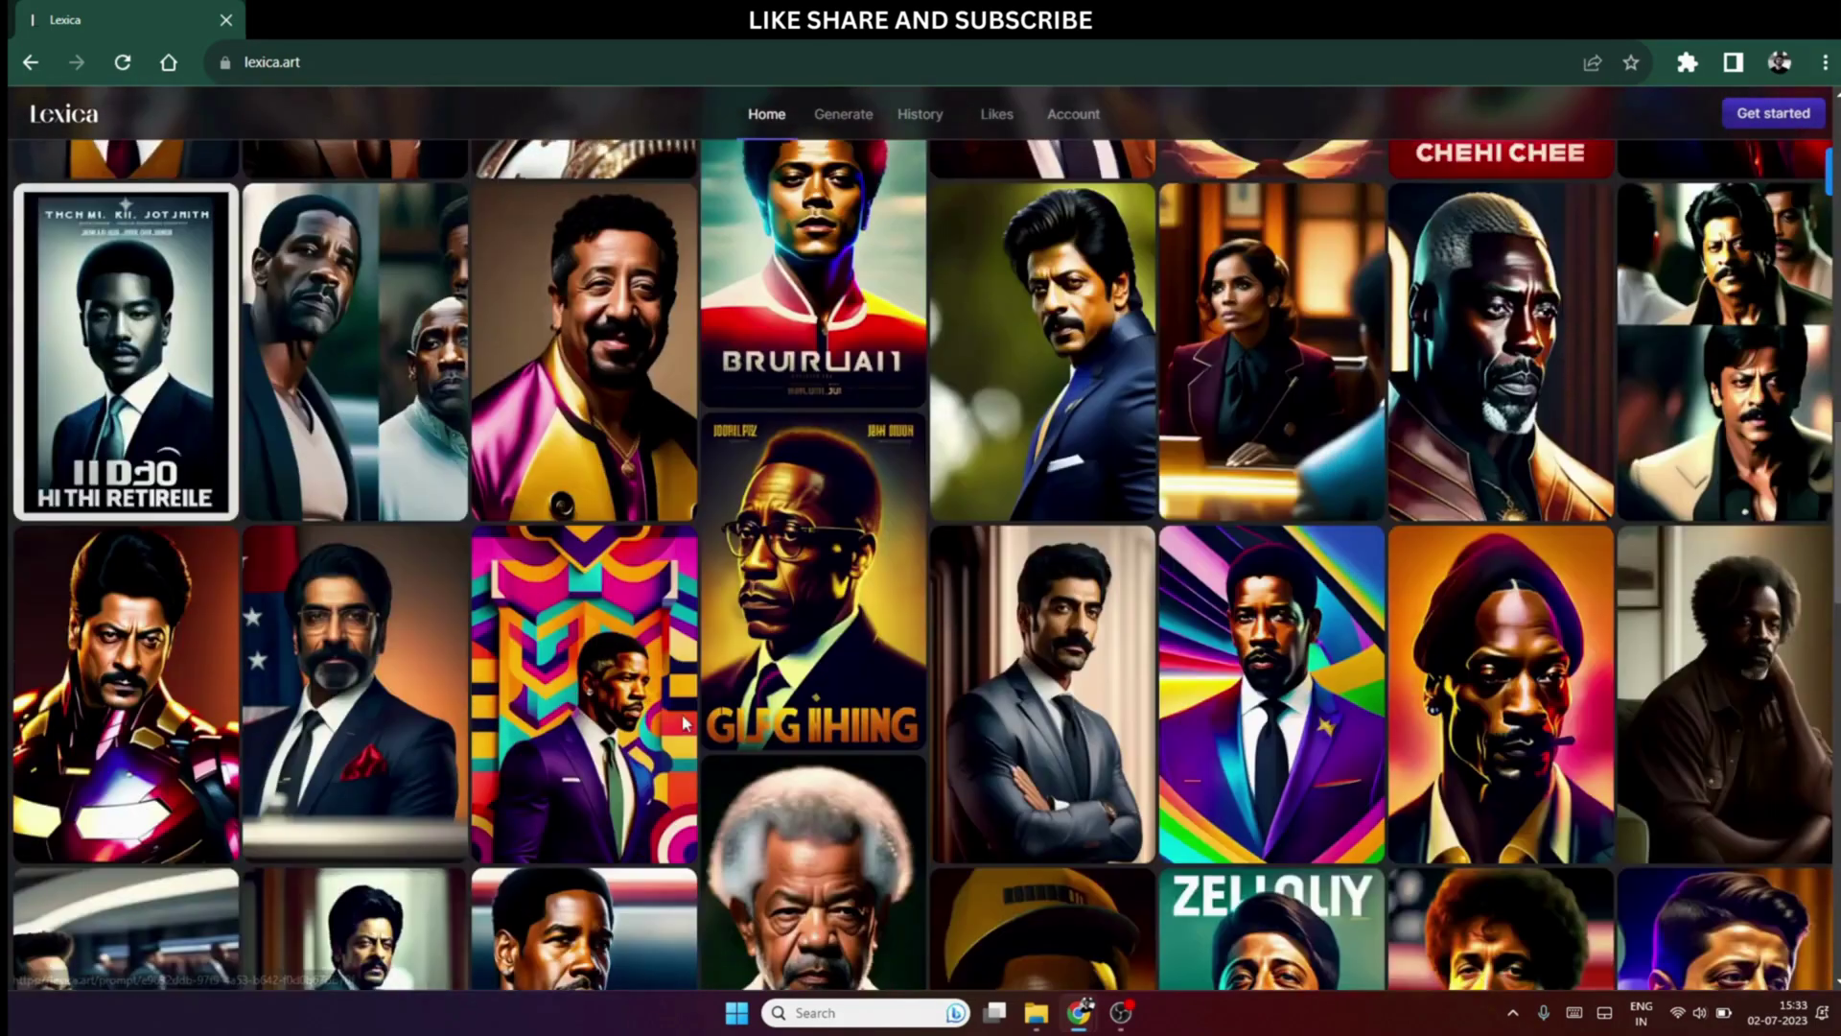
{"action": "scroll", "coordinate": [683, 721], "scroll_direction": "down", "scroll_amount": 3}
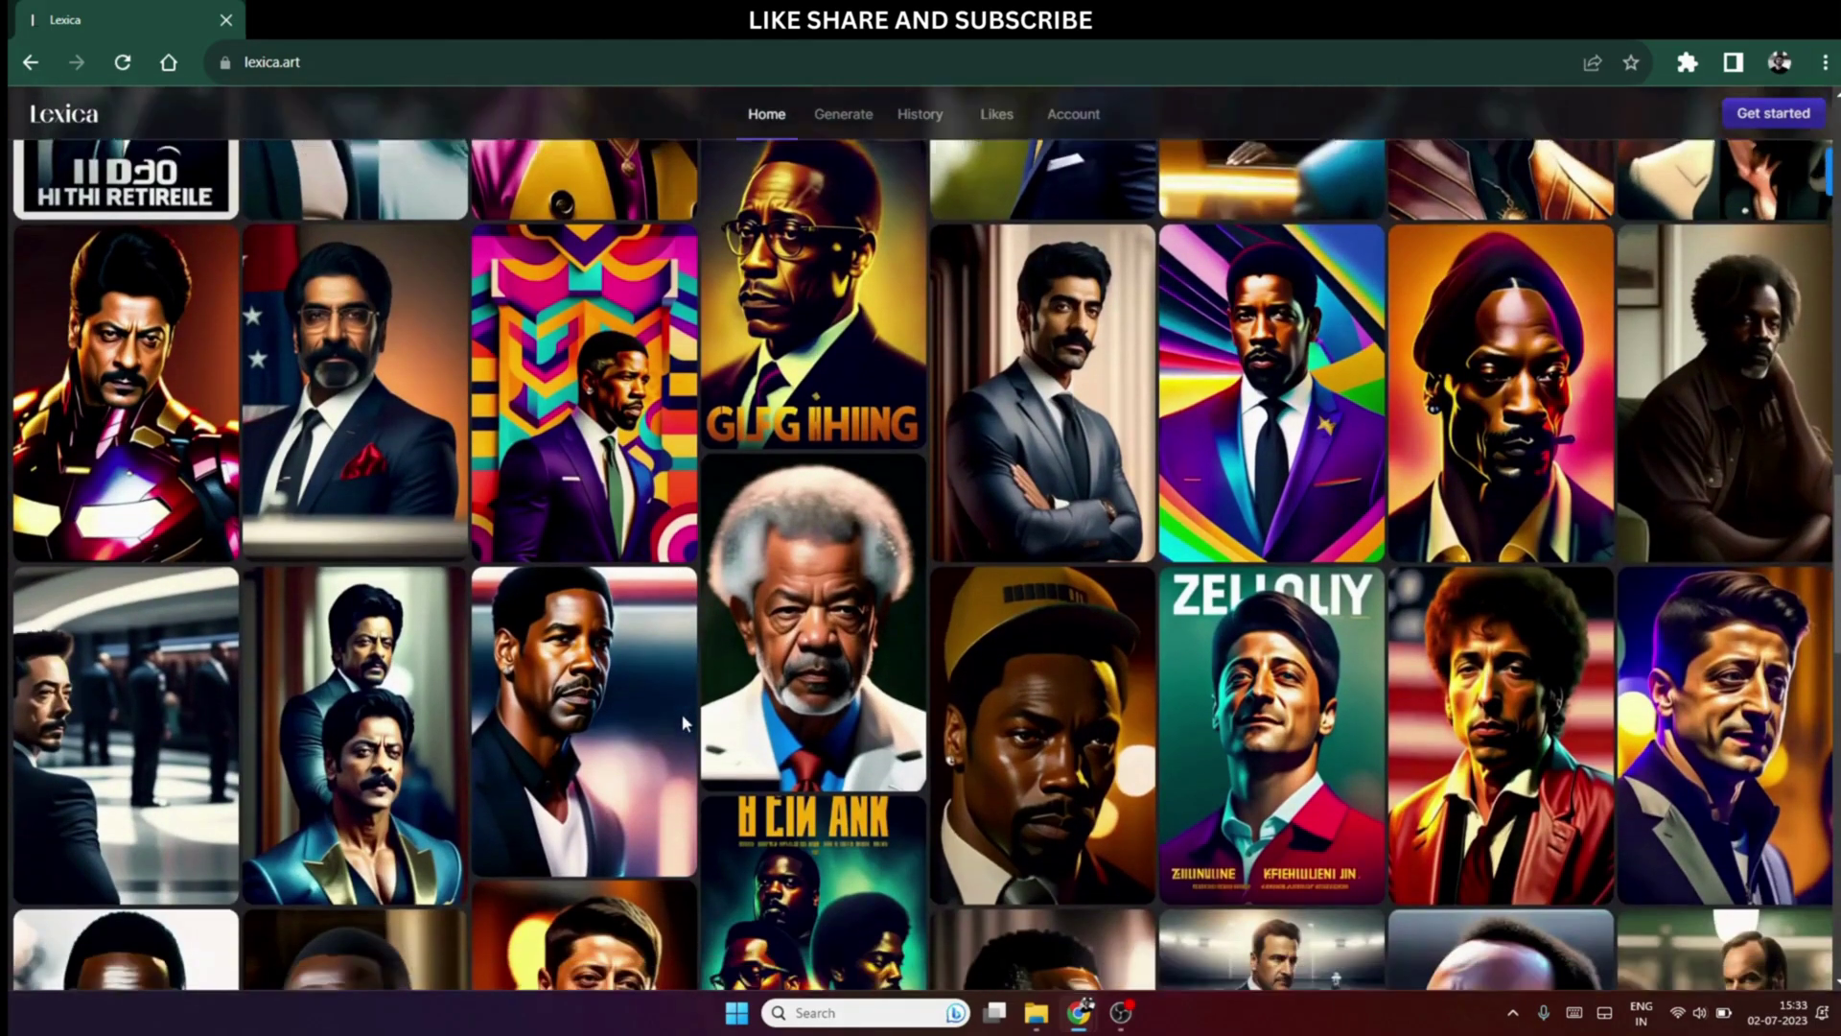
{"action": "scroll", "coordinate": [682, 721], "scroll_direction": "down", "scroll_amount": 3}
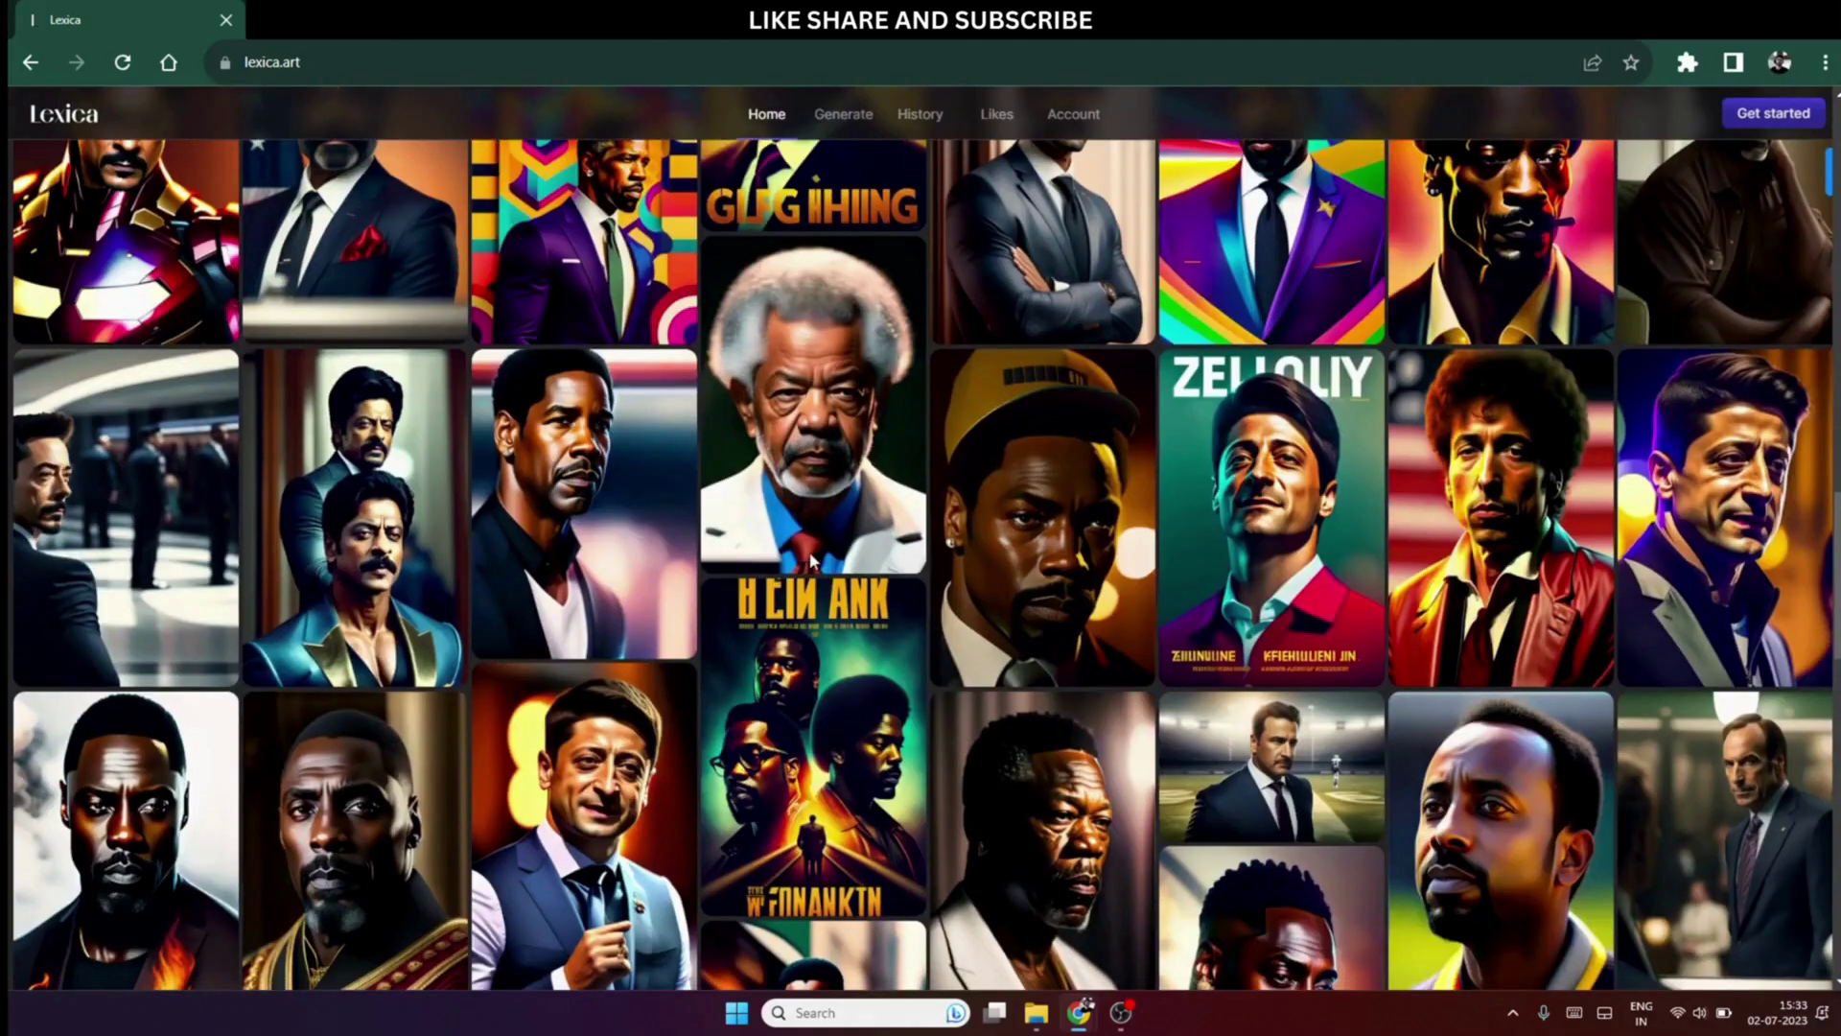
Copy the white-haired portrait's prompt and download the image as president of brazil.jpg
{"action": "left_click", "coordinate": [825, 432]}
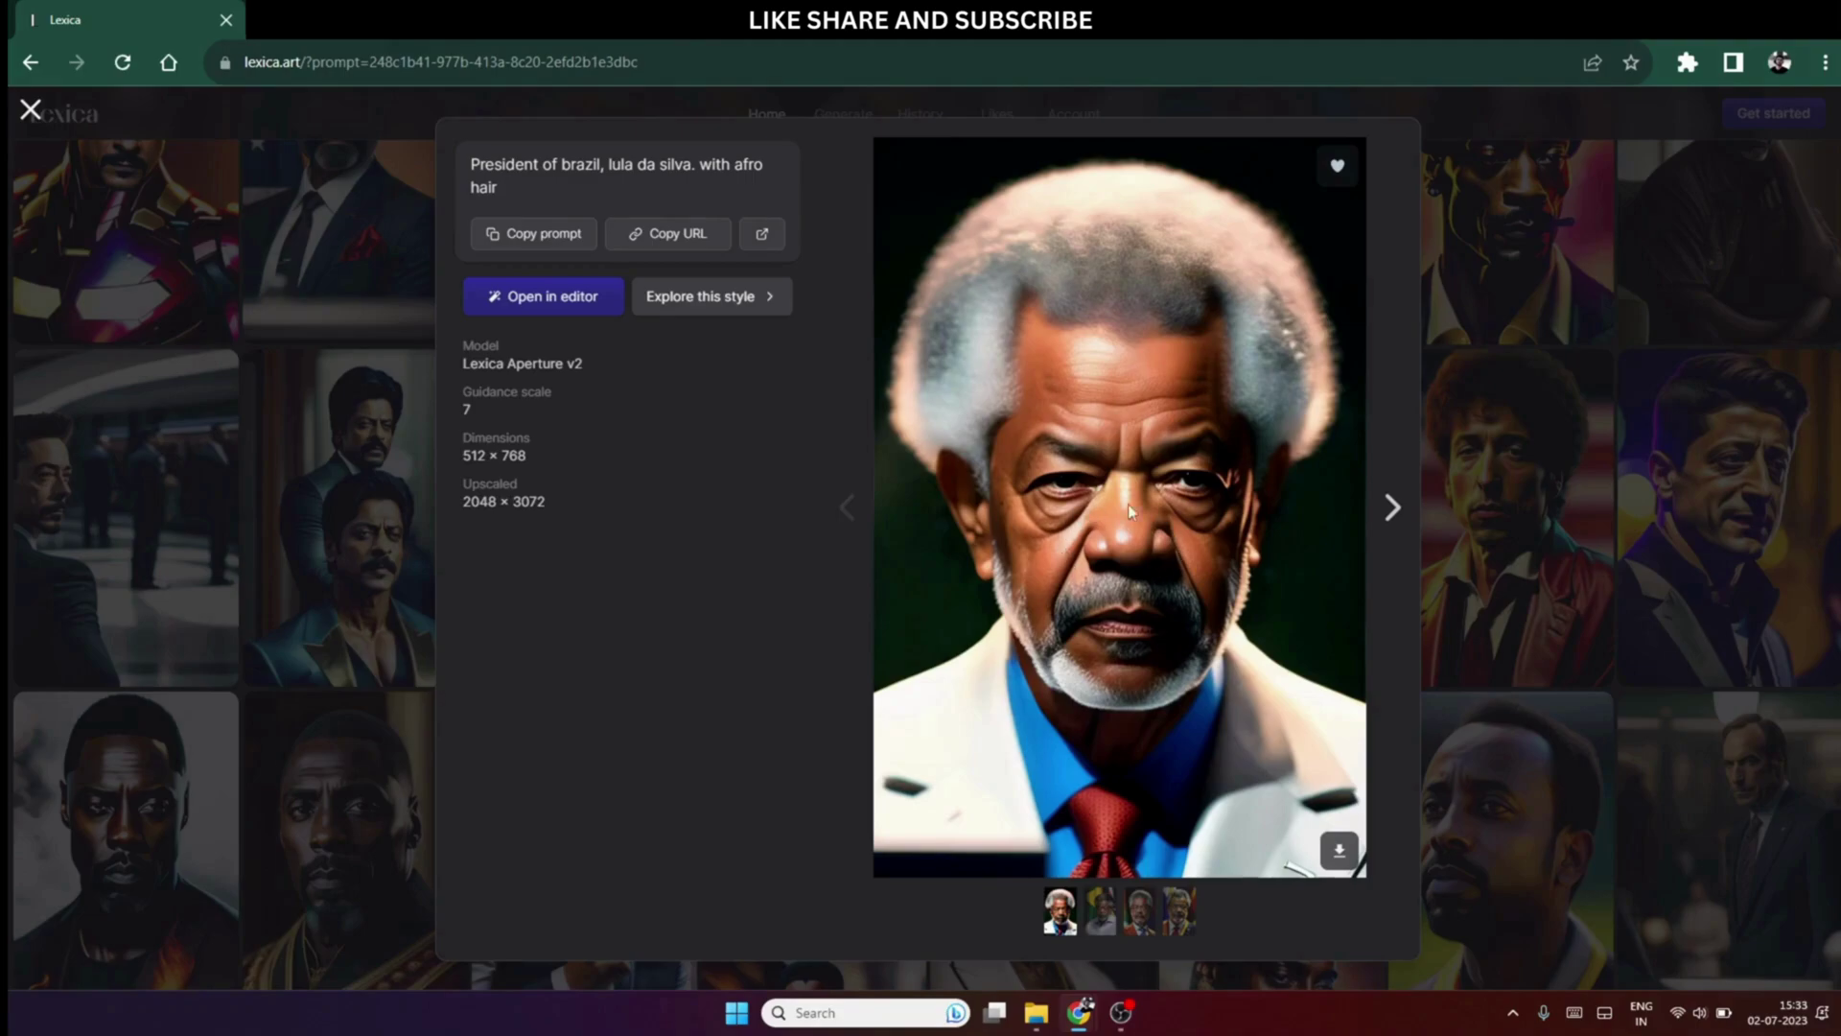
{"action": "left_click", "coordinate": [524, 235]}
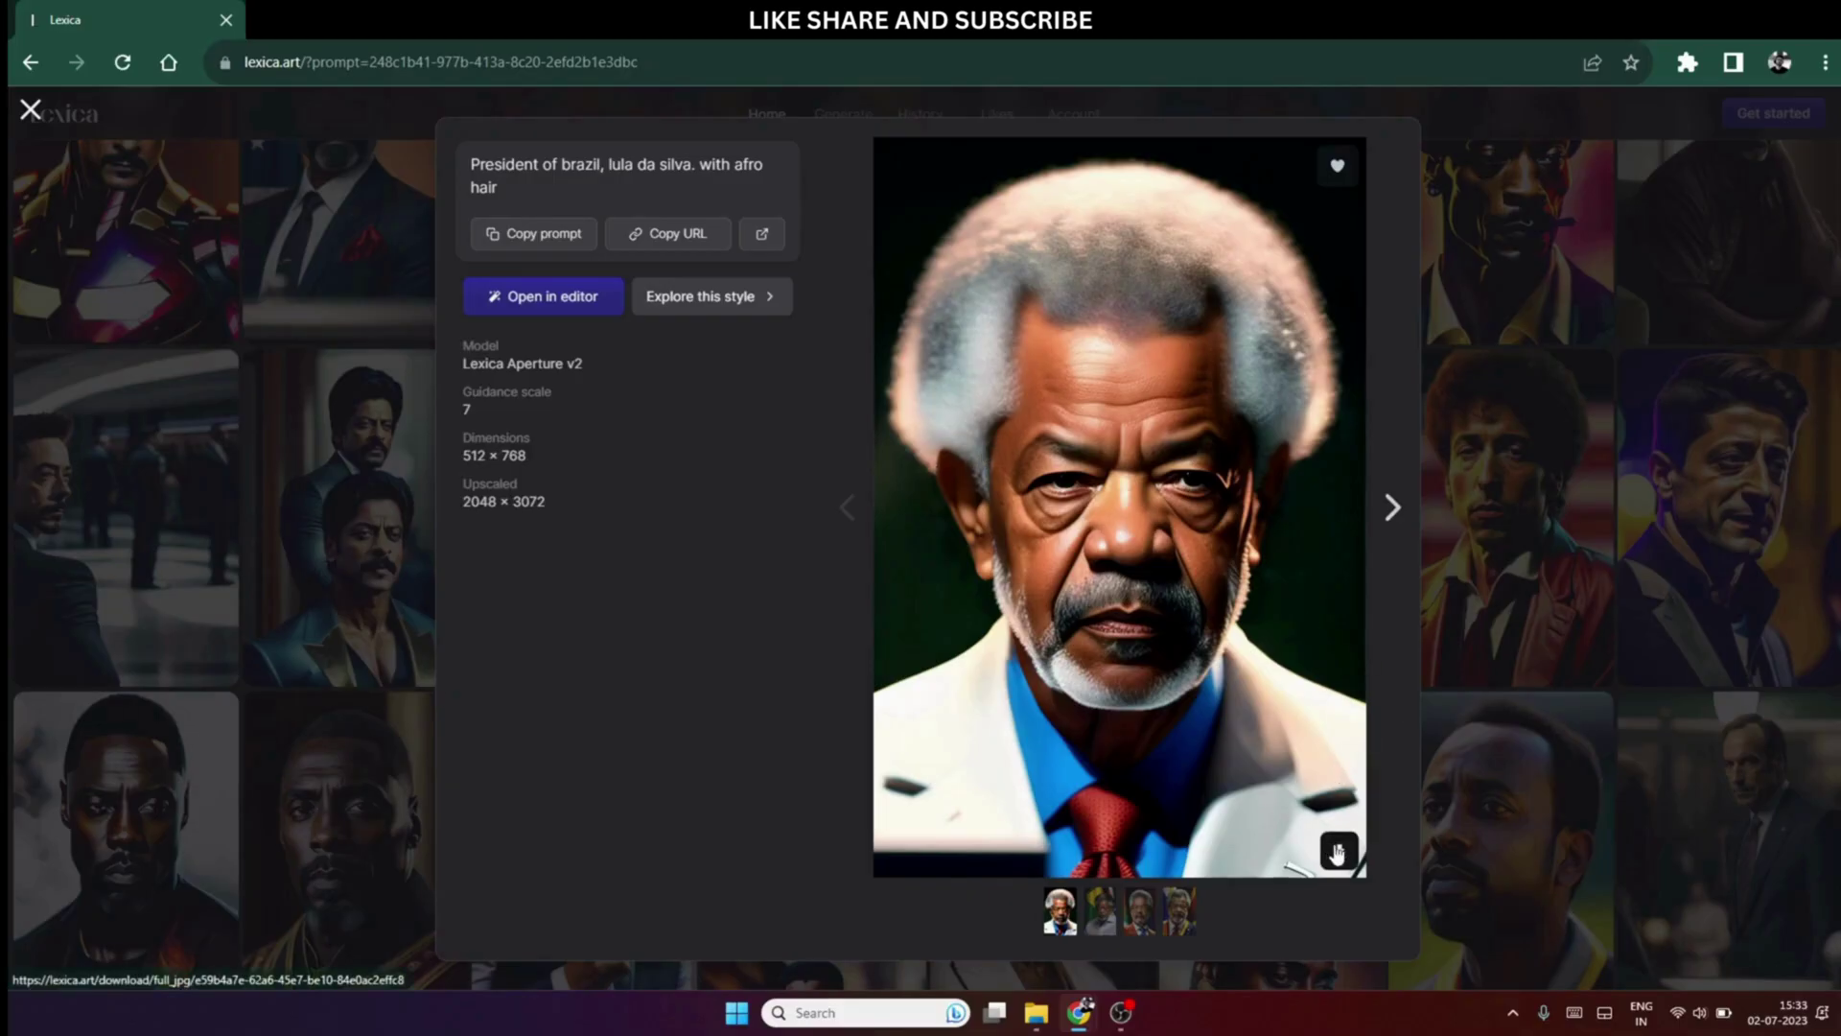
{"action": "left_click", "coordinate": [1340, 853]}
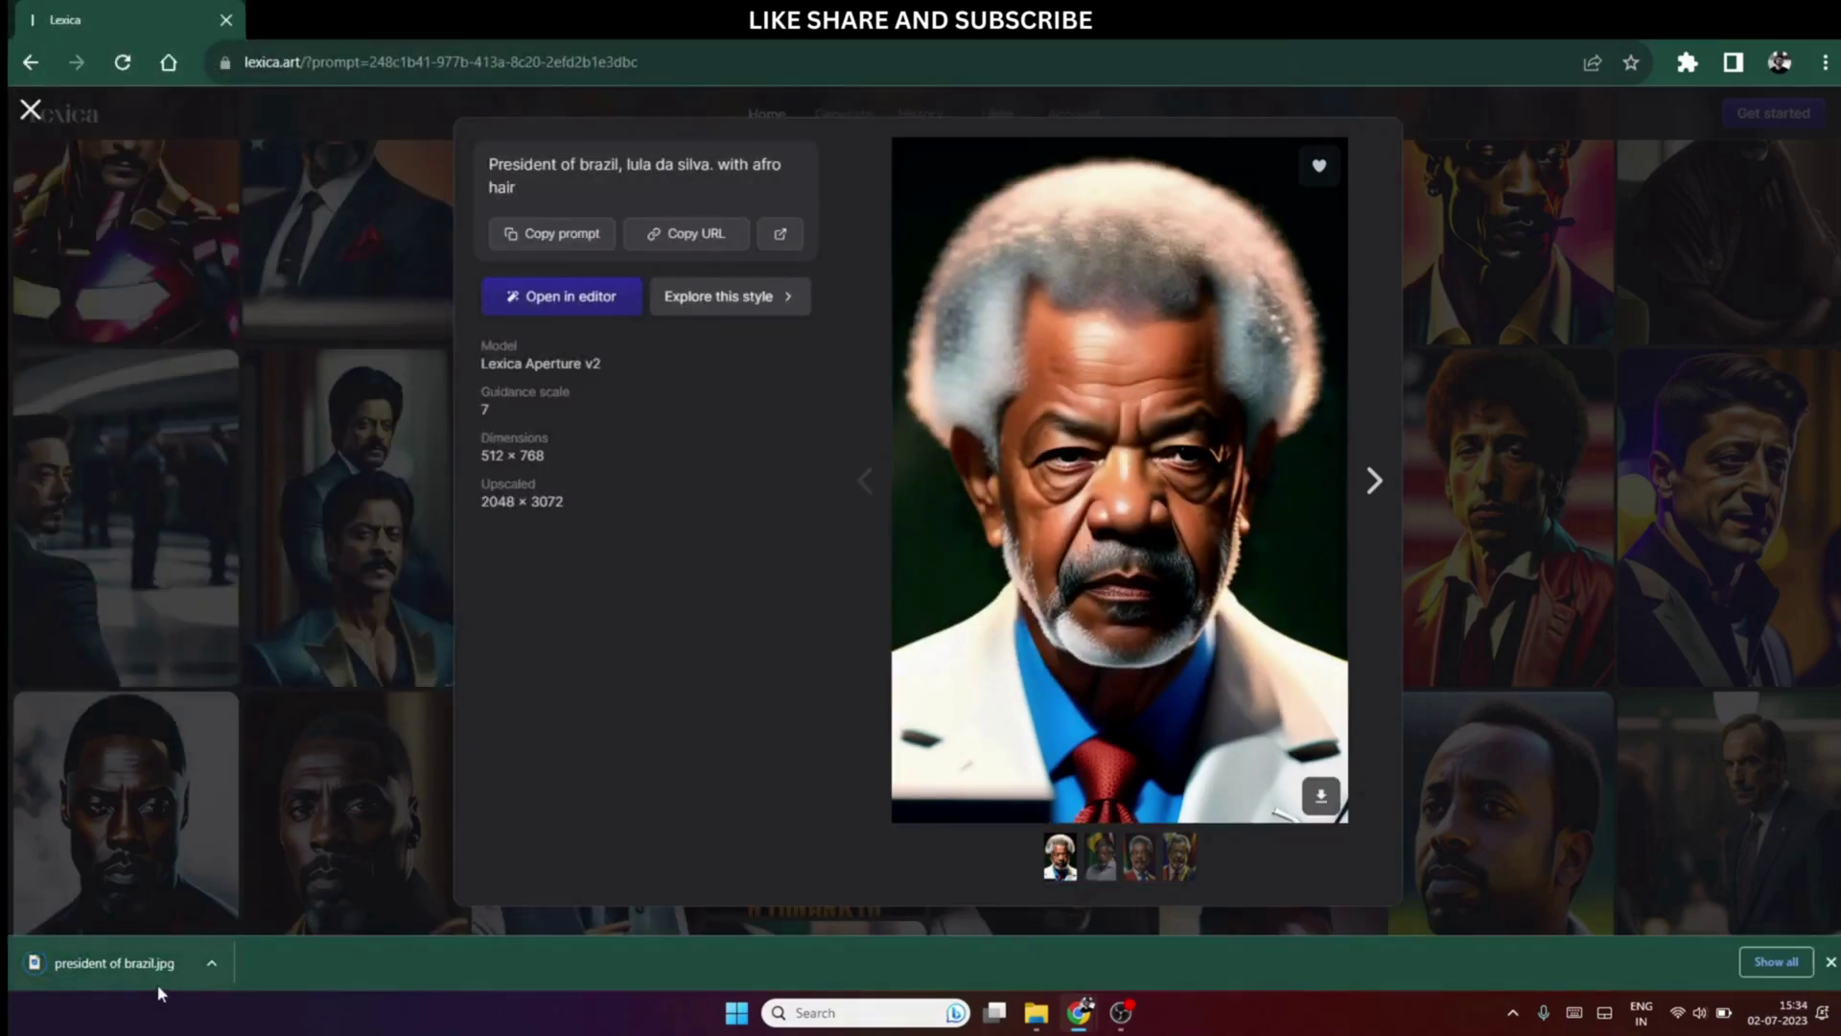
{"action": "left_click", "coordinate": [157, 984]}
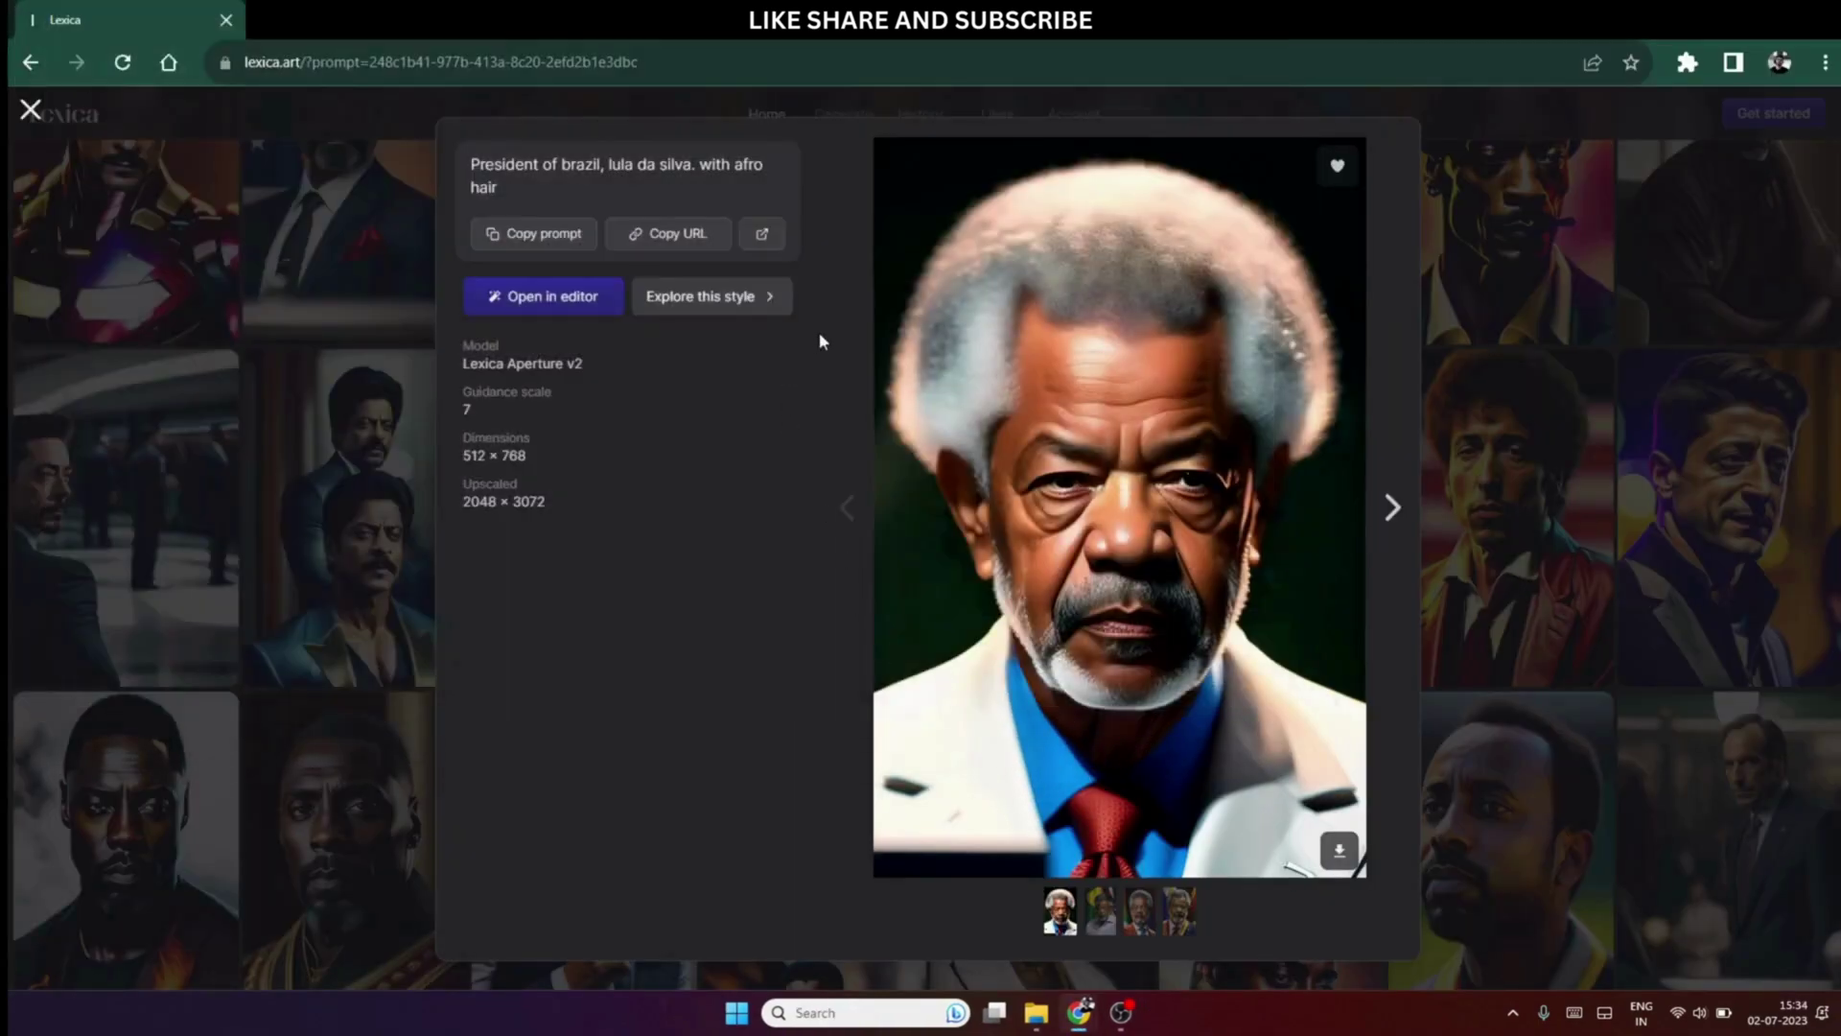
{"action": "left_click", "coordinate": [159, 982]}
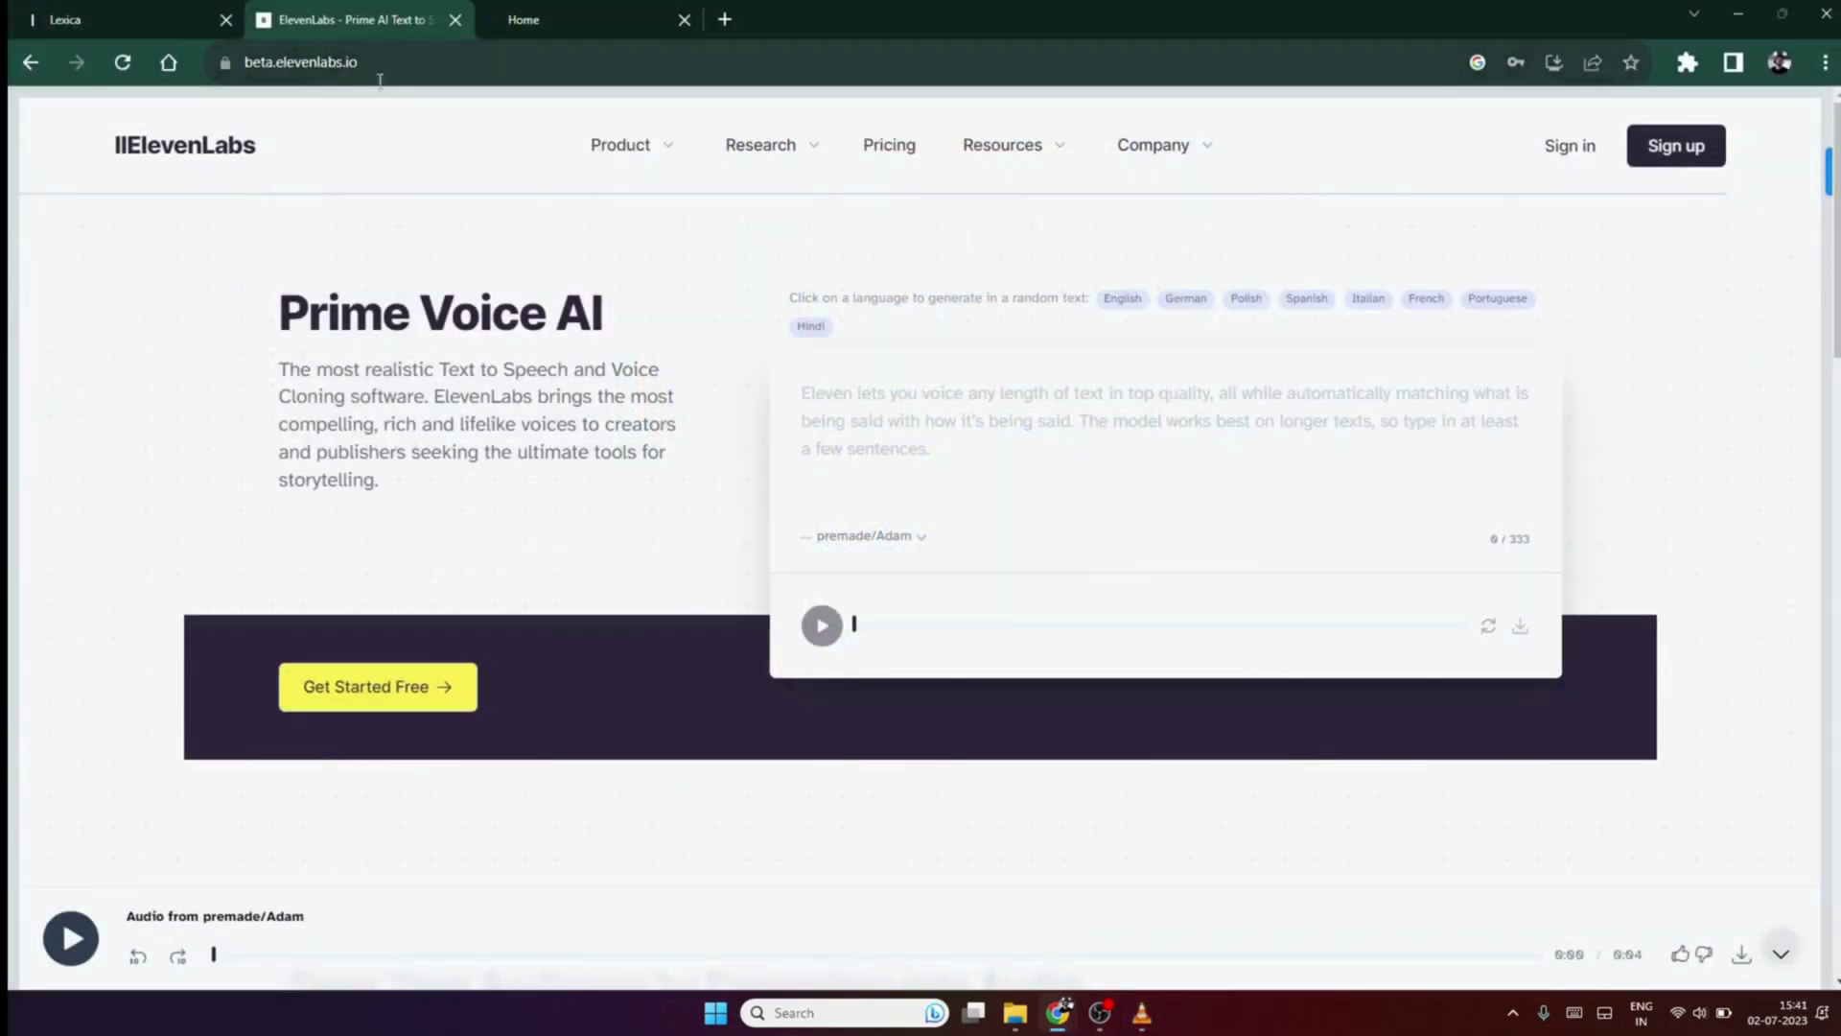
Sign up to ElevenLabs with a Google account
{"action": "left_click_drag", "start_coordinate": [409, 64], "coordinate": [238, 62]}
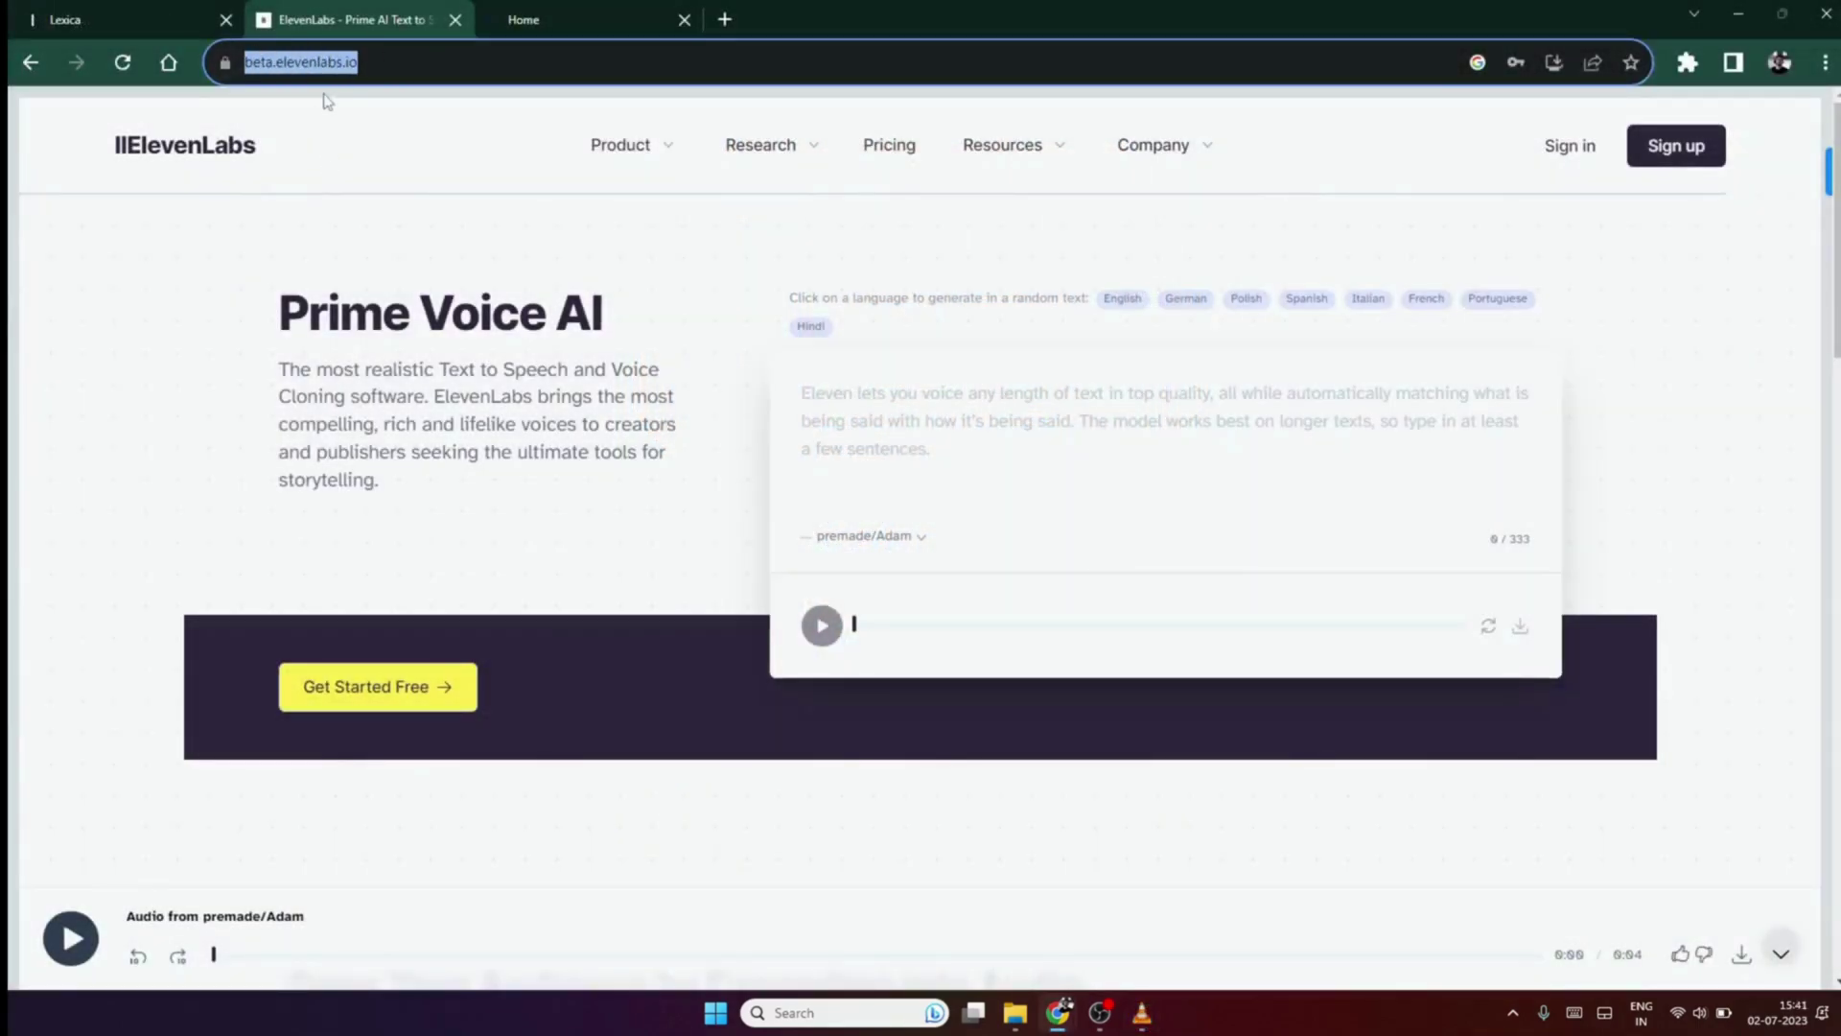
{"action": "left_click", "coordinate": [378, 67]}
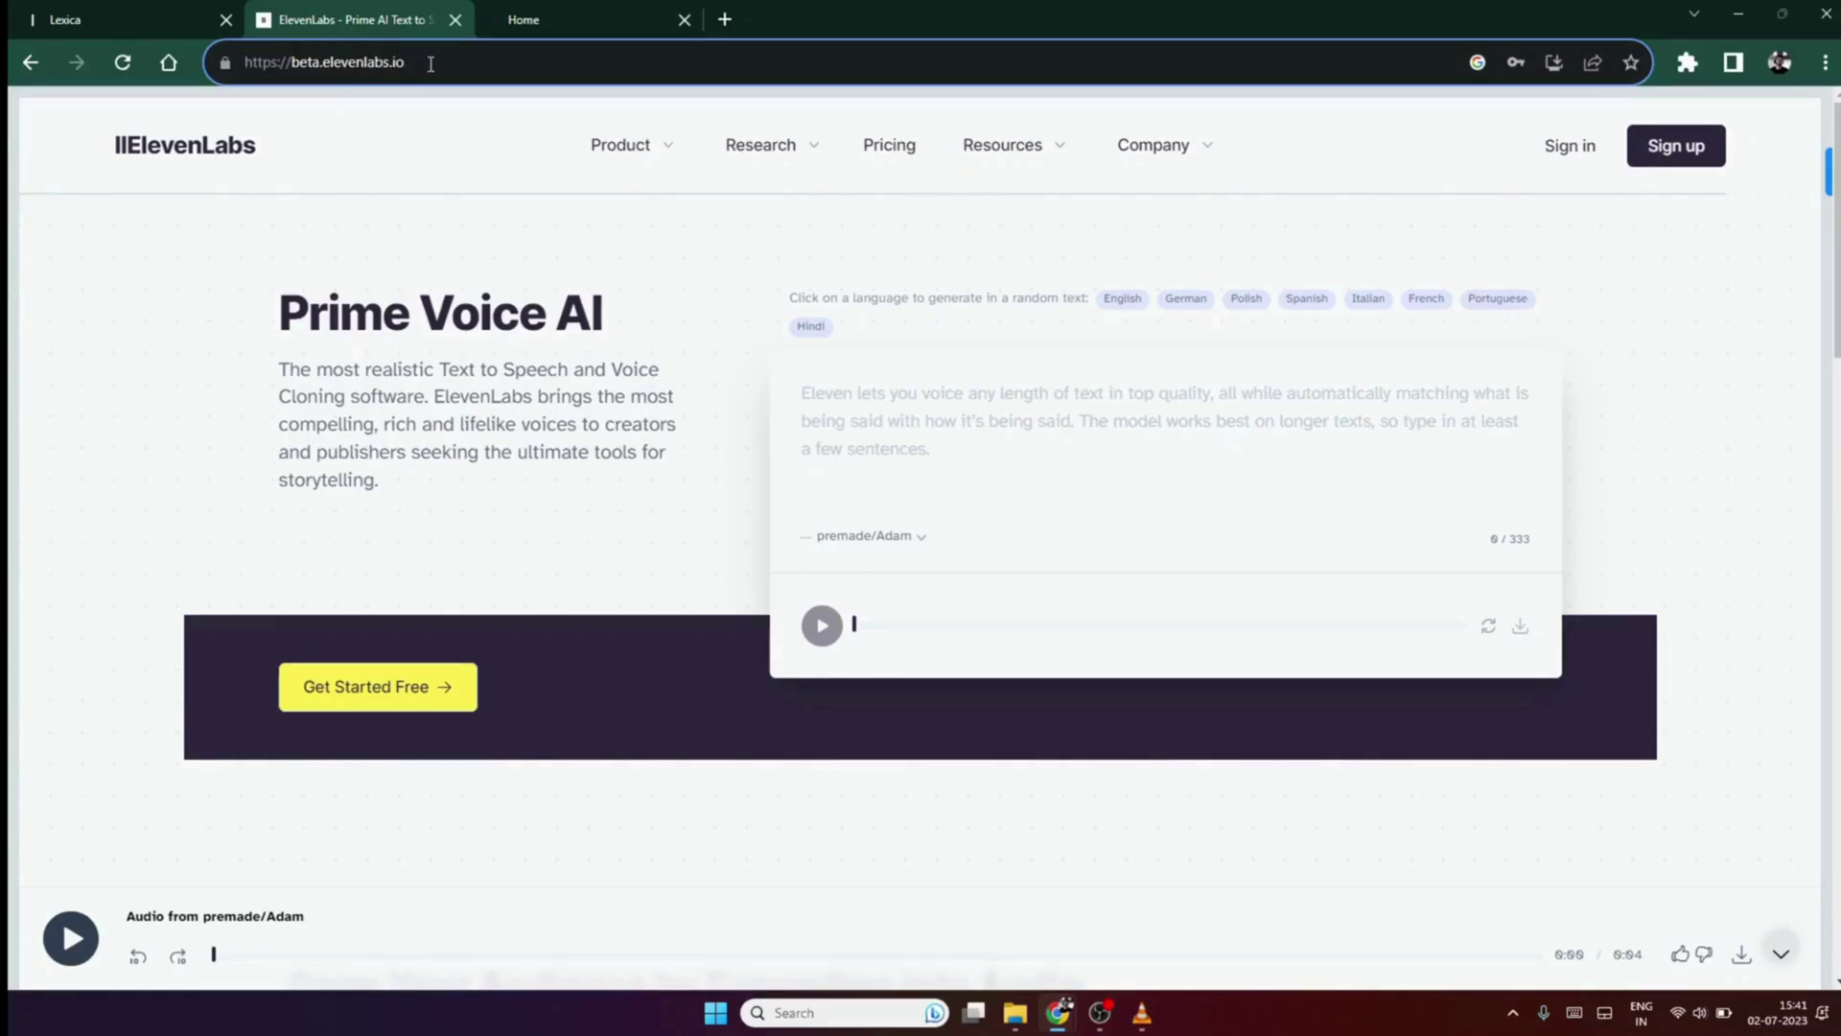
{"action": "left_click_drag", "start_coordinate": [409, 63], "coordinate": [259, 72]}
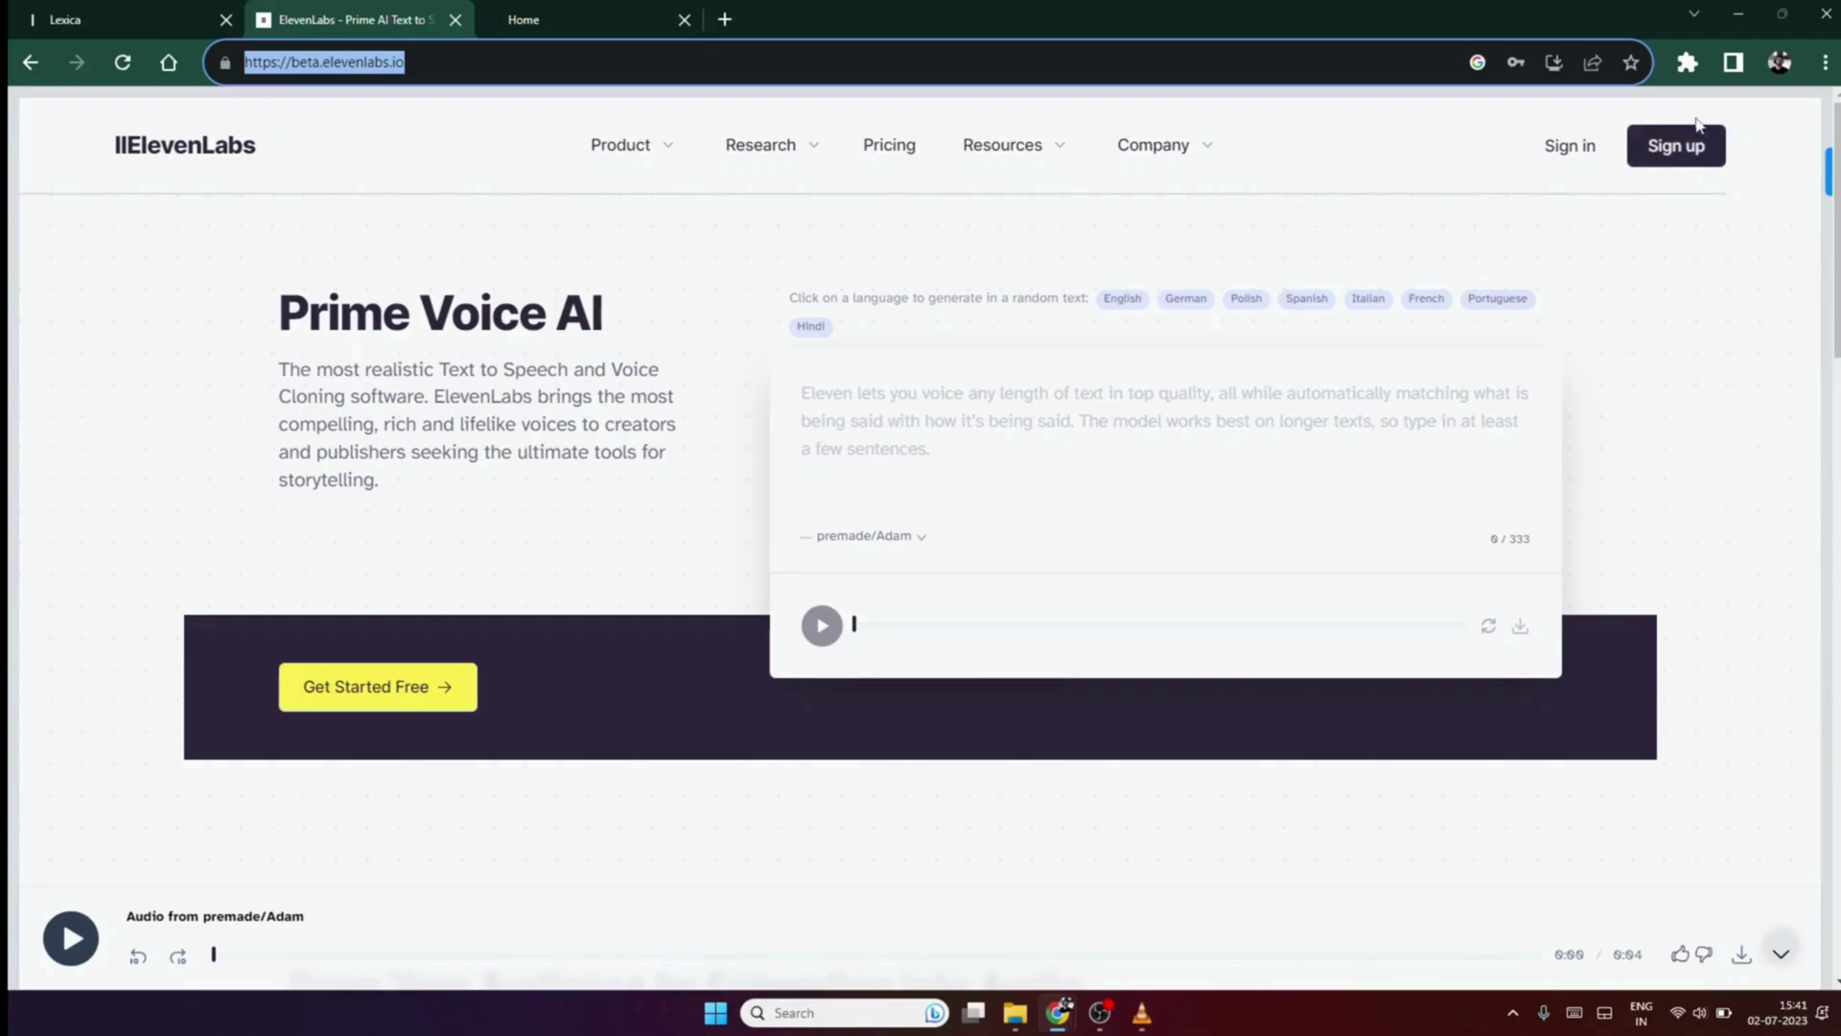
{"action": "left_click", "coordinate": [1709, 152]}
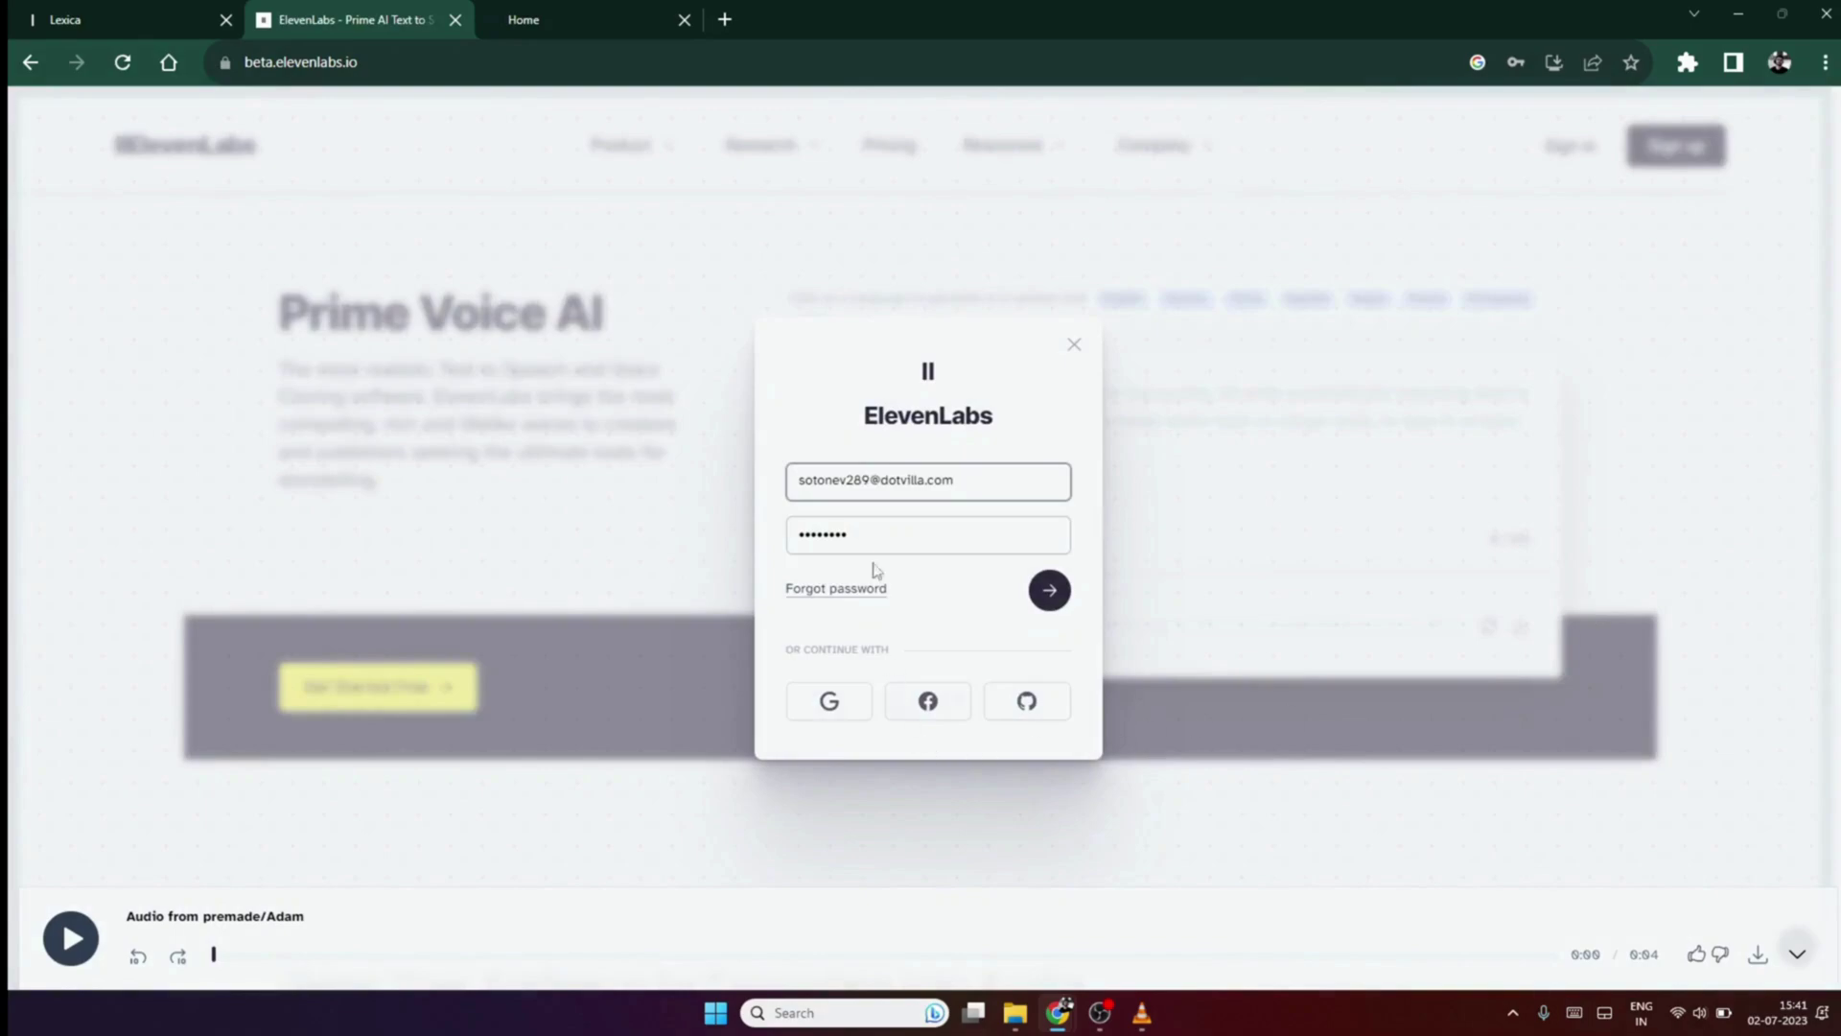
{"action": "left_click", "coordinate": [1037, 595]}
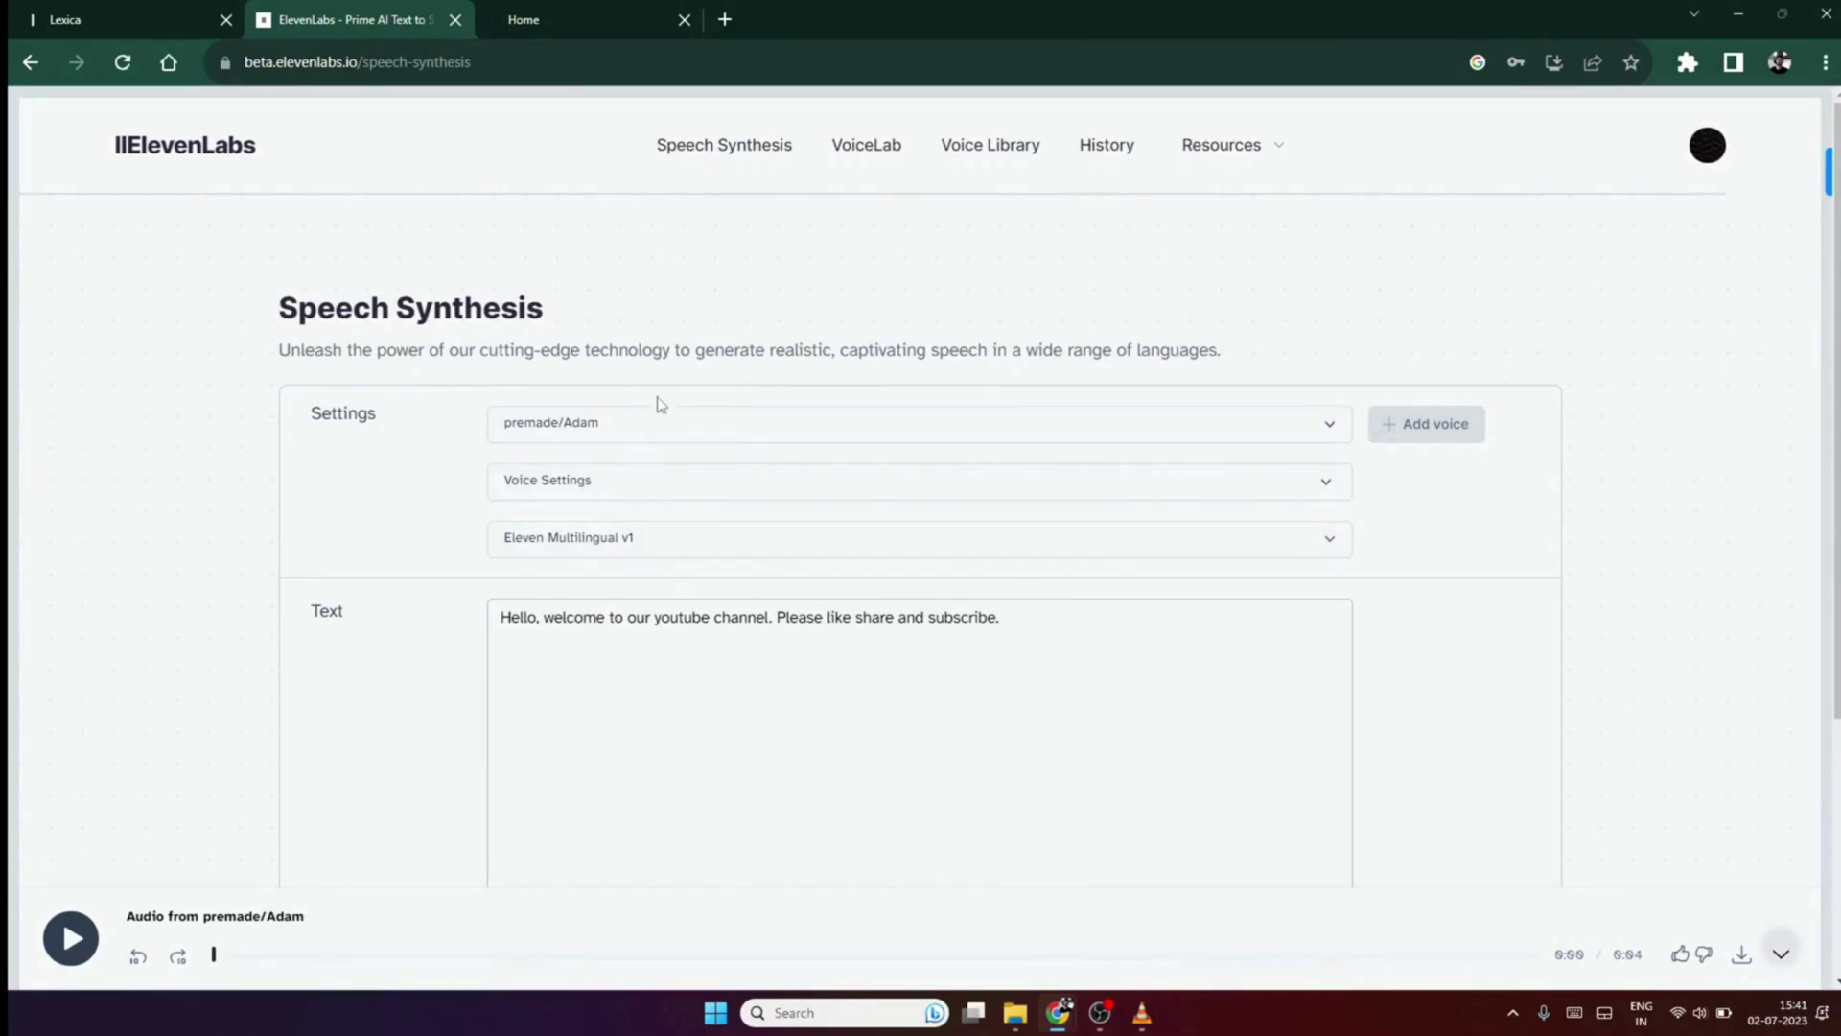
Keep the premade/Adam voice and settle on the Eleven Multilingual v1 model
{"action": "left_click", "coordinate": [668, 438]}
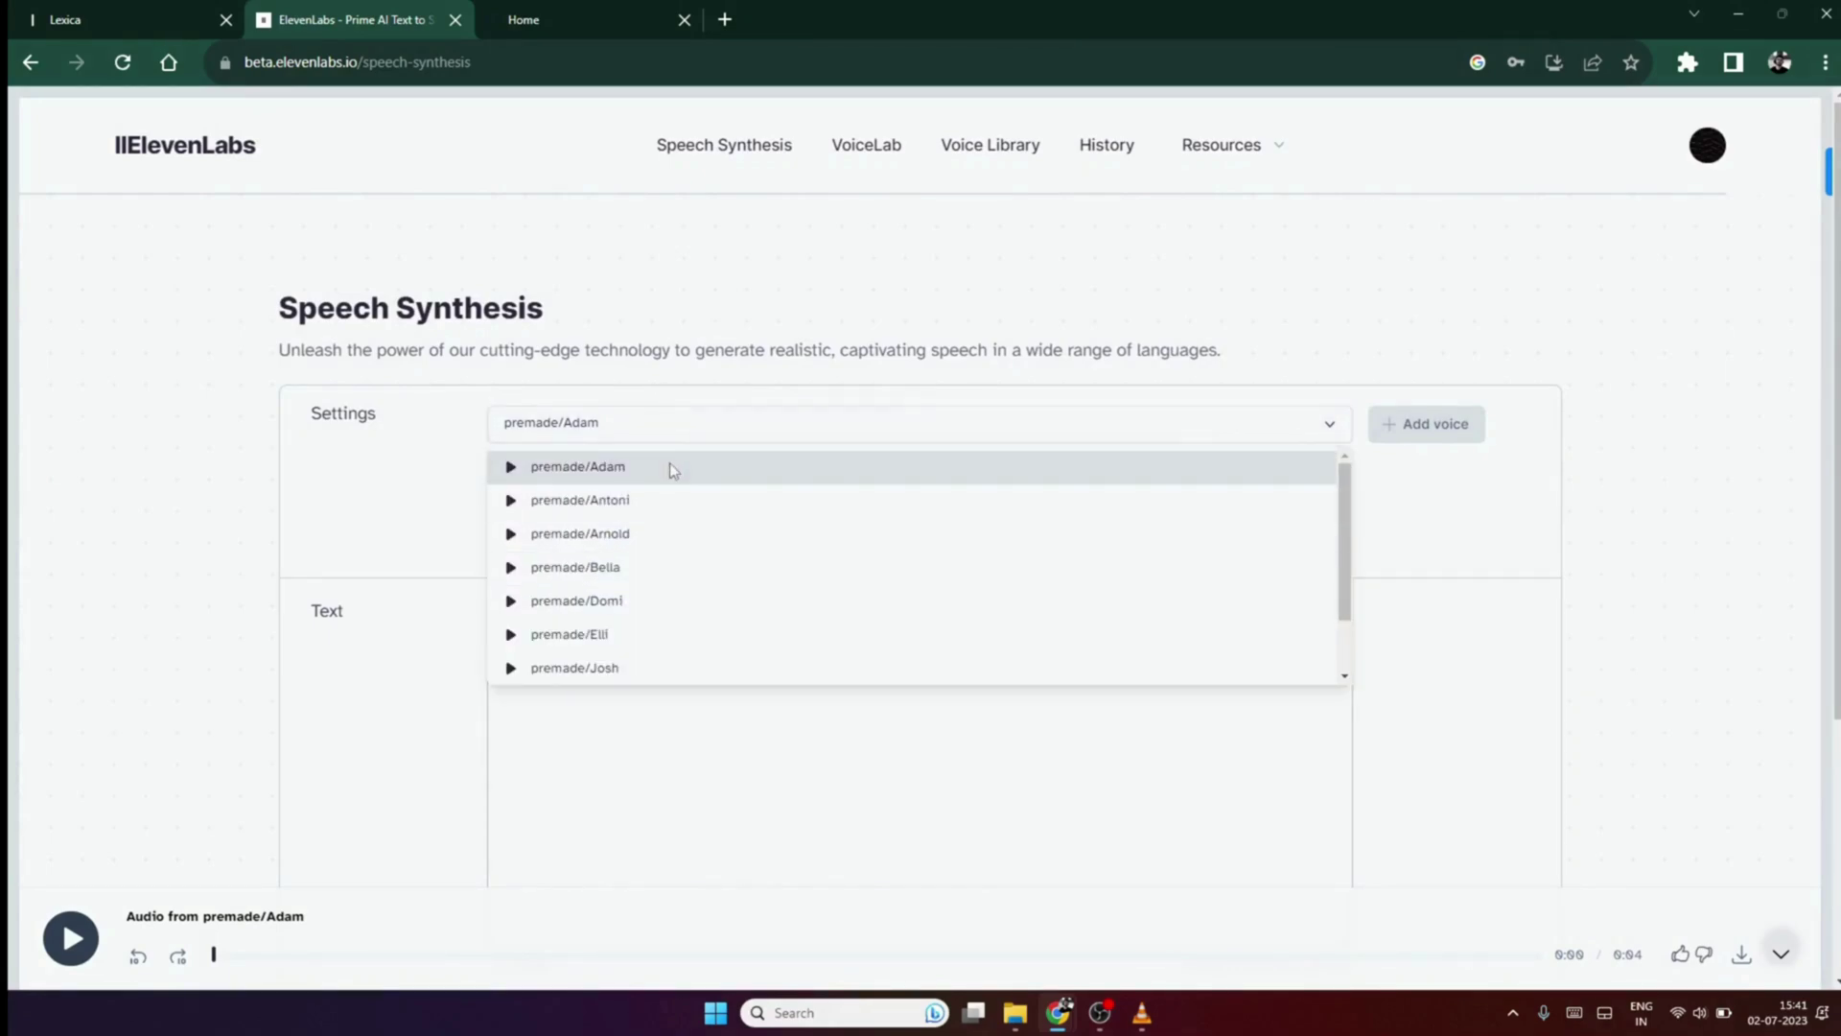
{"action": "left_click", "coordinate": [674, 470]}
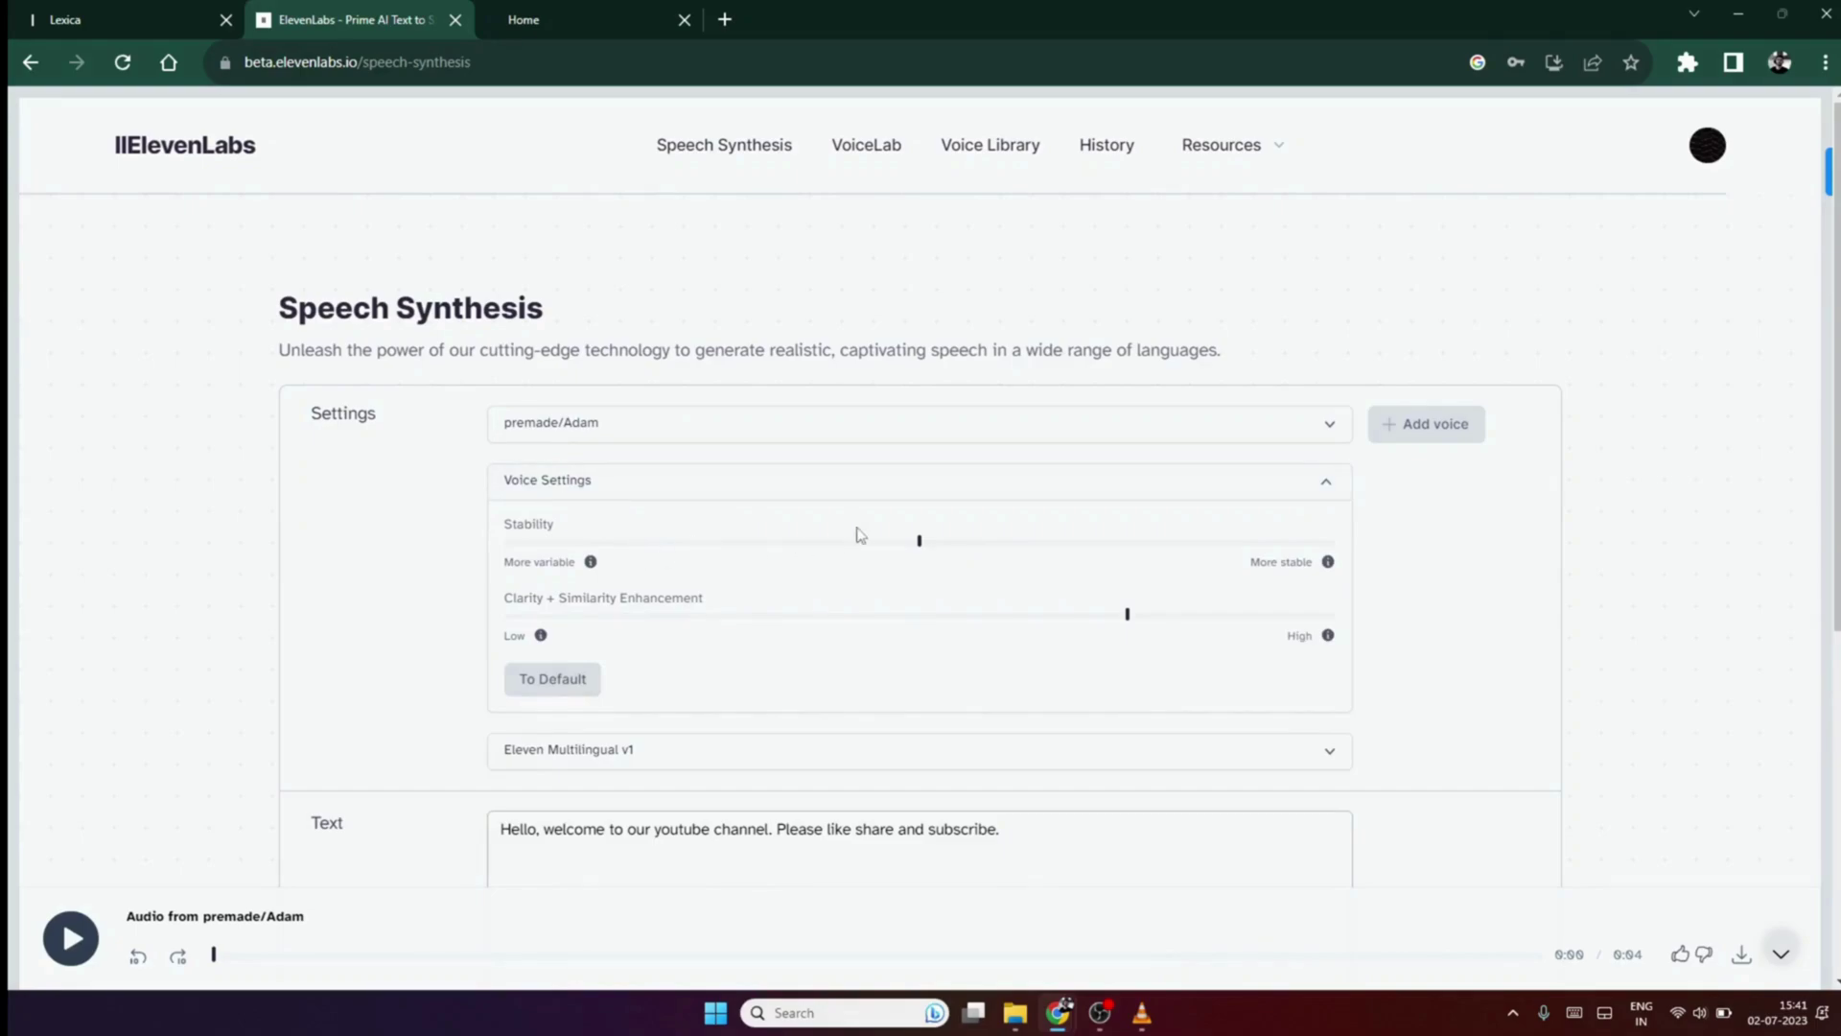
{"action": "left_click", "coordinate": [722, 756]}
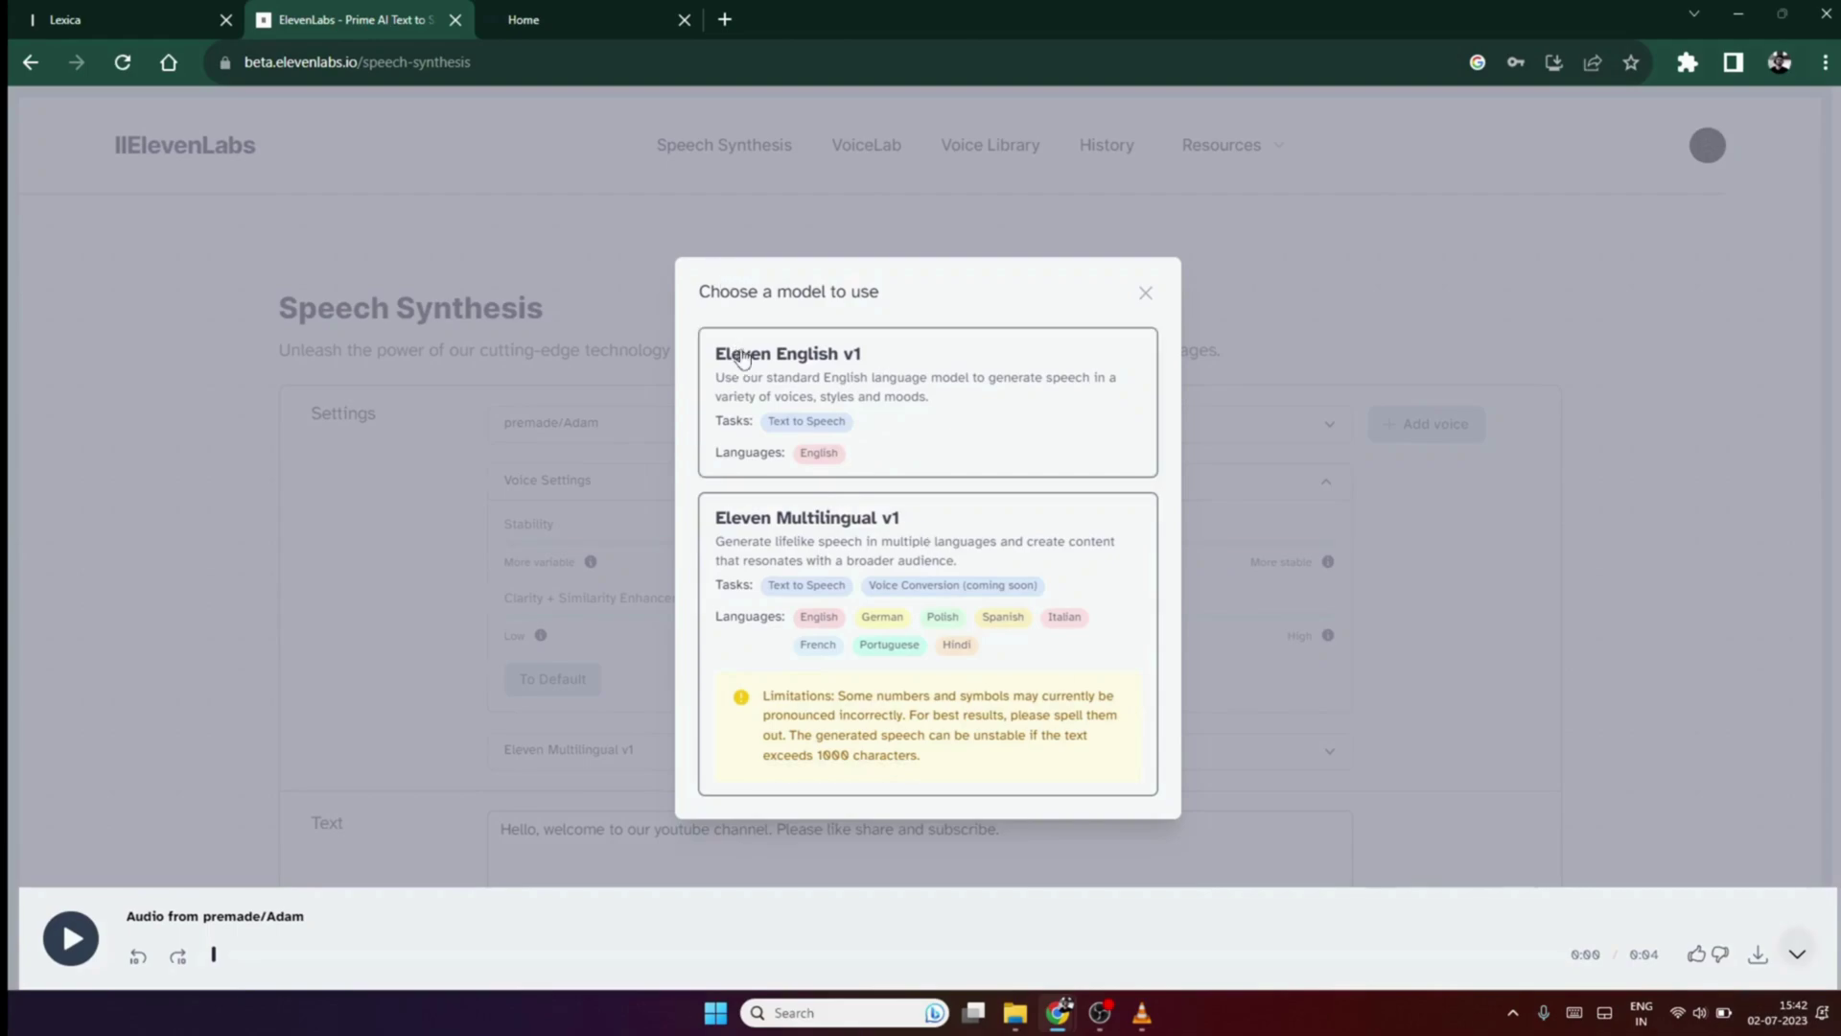
{"action": "left_click", "coordinate": [1028, 403]}
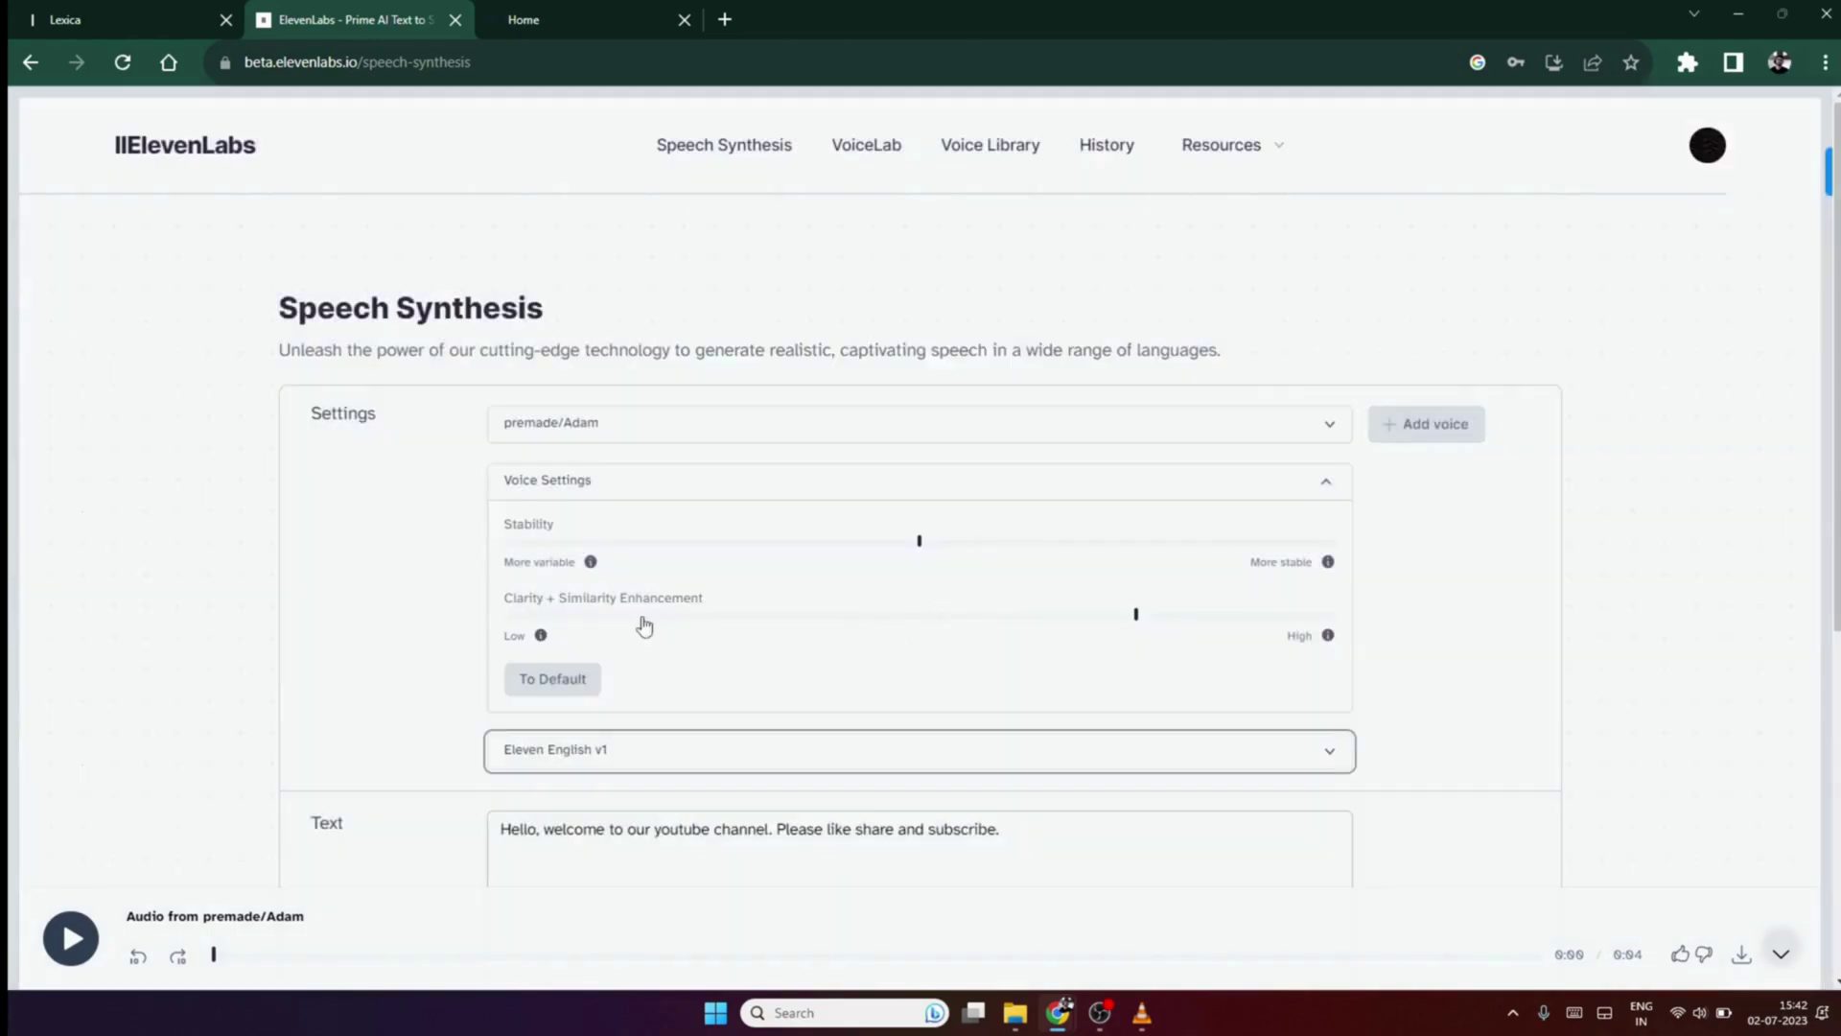
{"action": "left_click", "coordinate": [573, 749]}
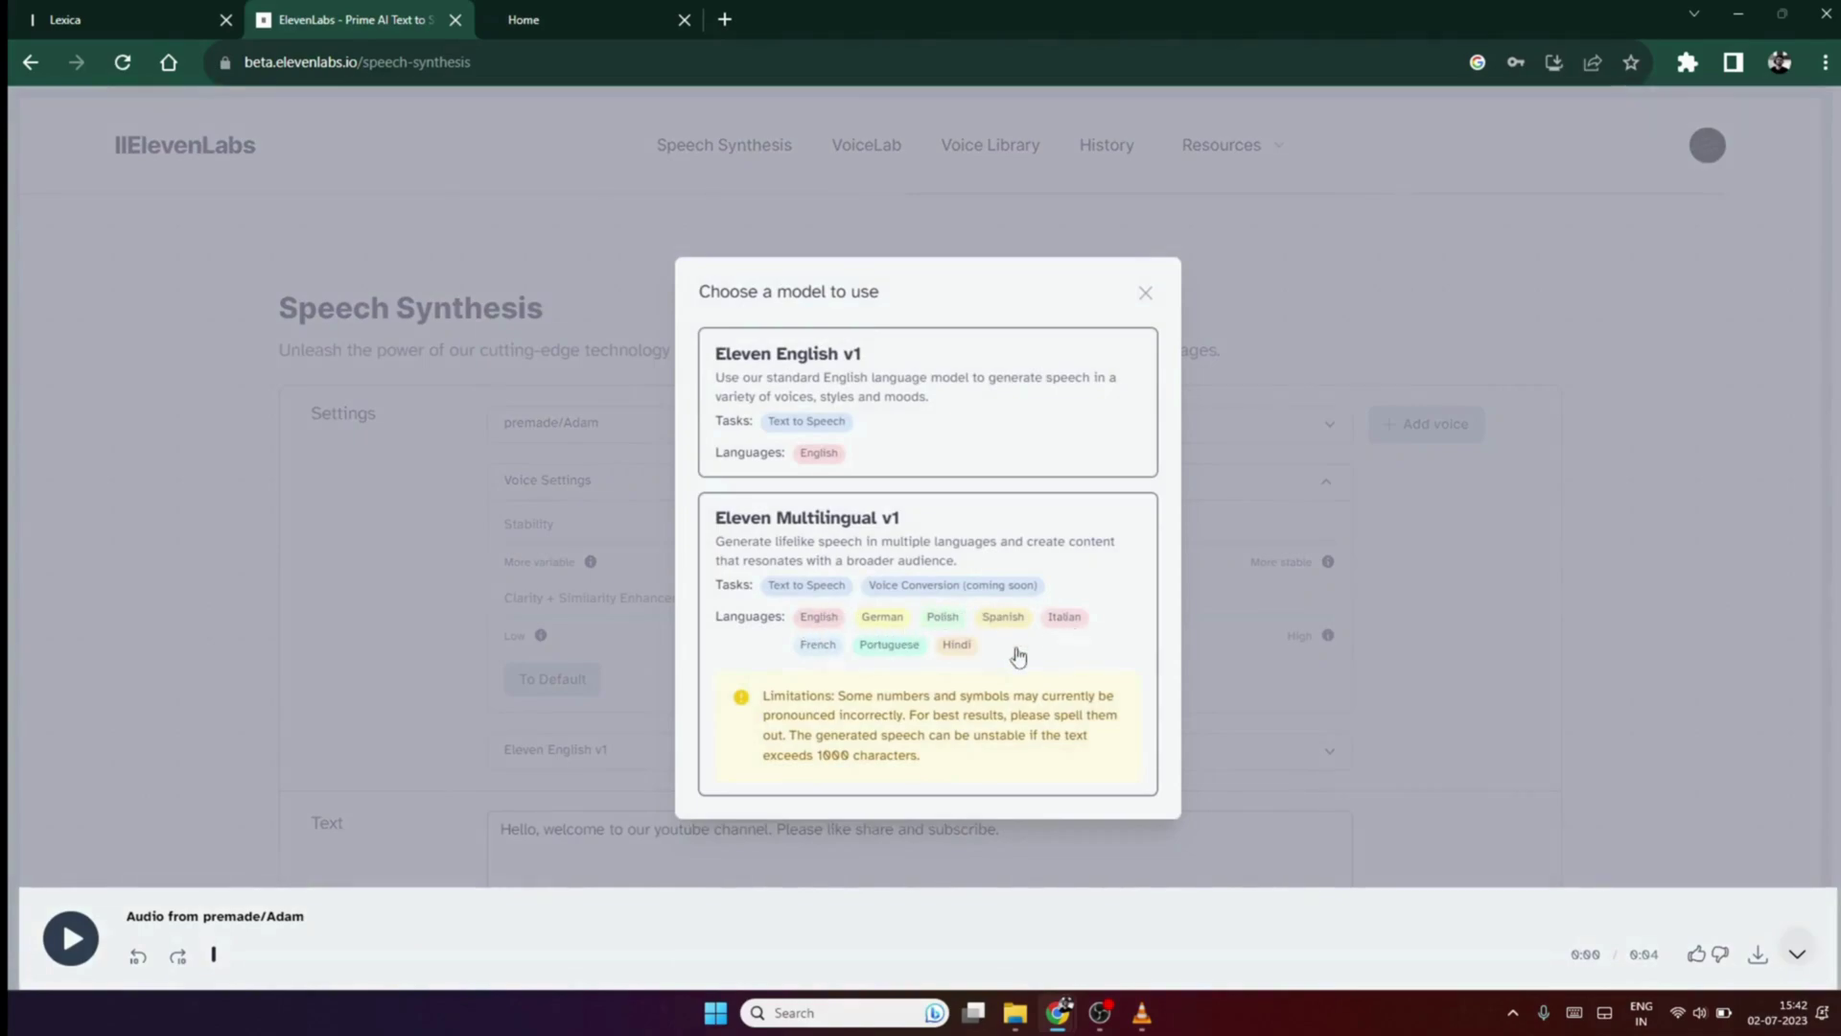
{"action": "left_click", "coordinate": [912, 629]}
{"action": "scroll", "coordinate": [984, 740], "scroll_direction": "down", "scroll_amount": 3}
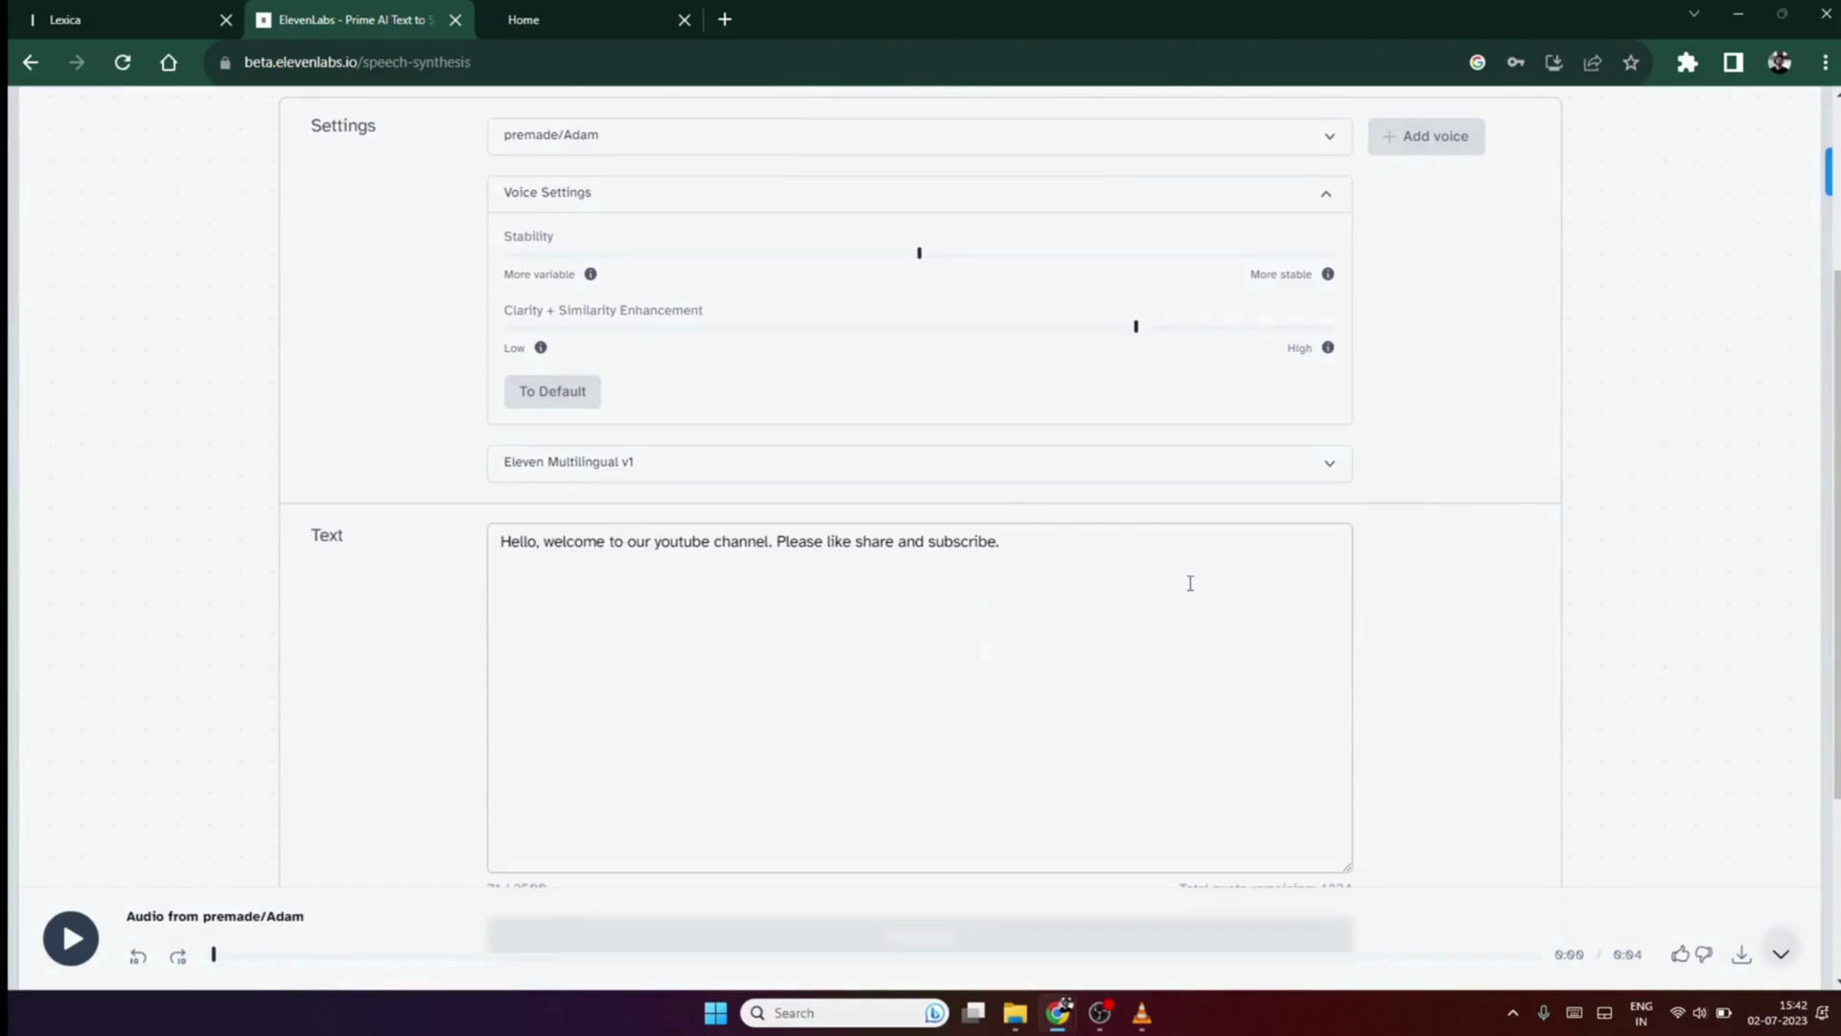
{"action": "scroll", "coordinate": [1179, 580], "scroll_direction": "down", "scroll_amount": 3}
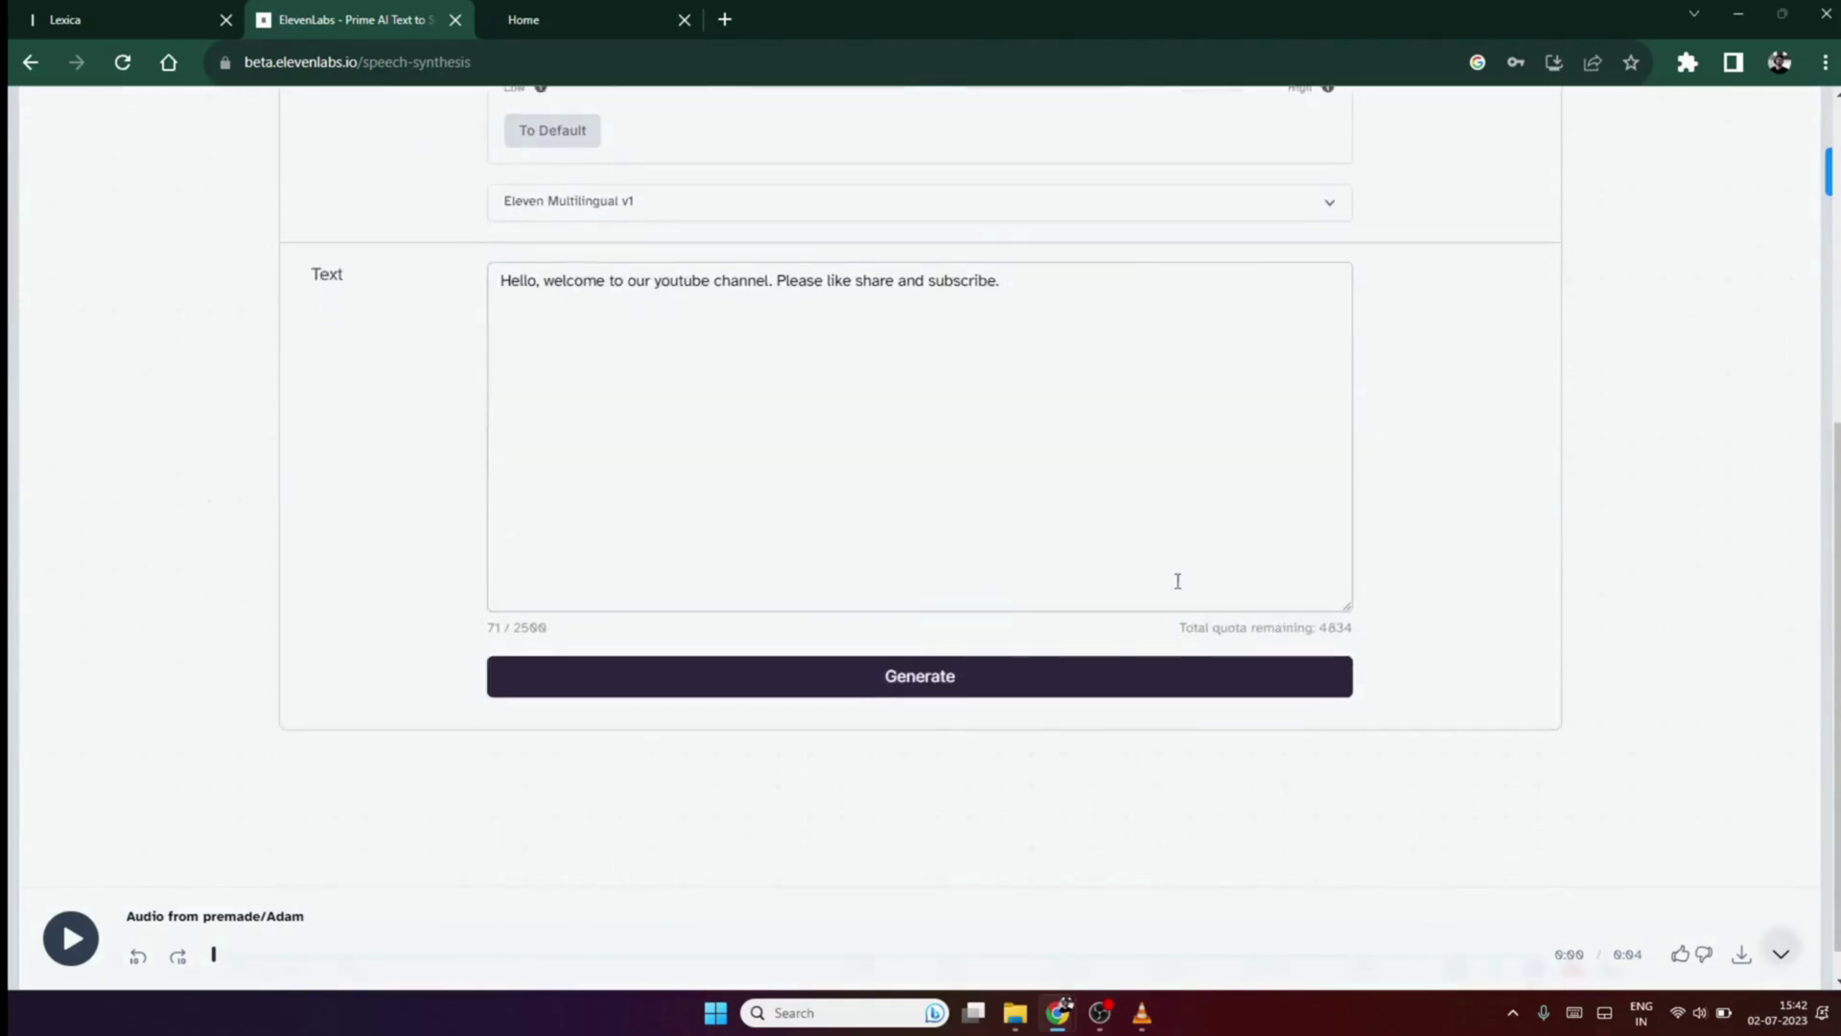
Generate the welcome text as a 4-second premade/Adam clip and save the MP3 to Downloads
{"action": "left_click", "coordinate": [942, 644]}
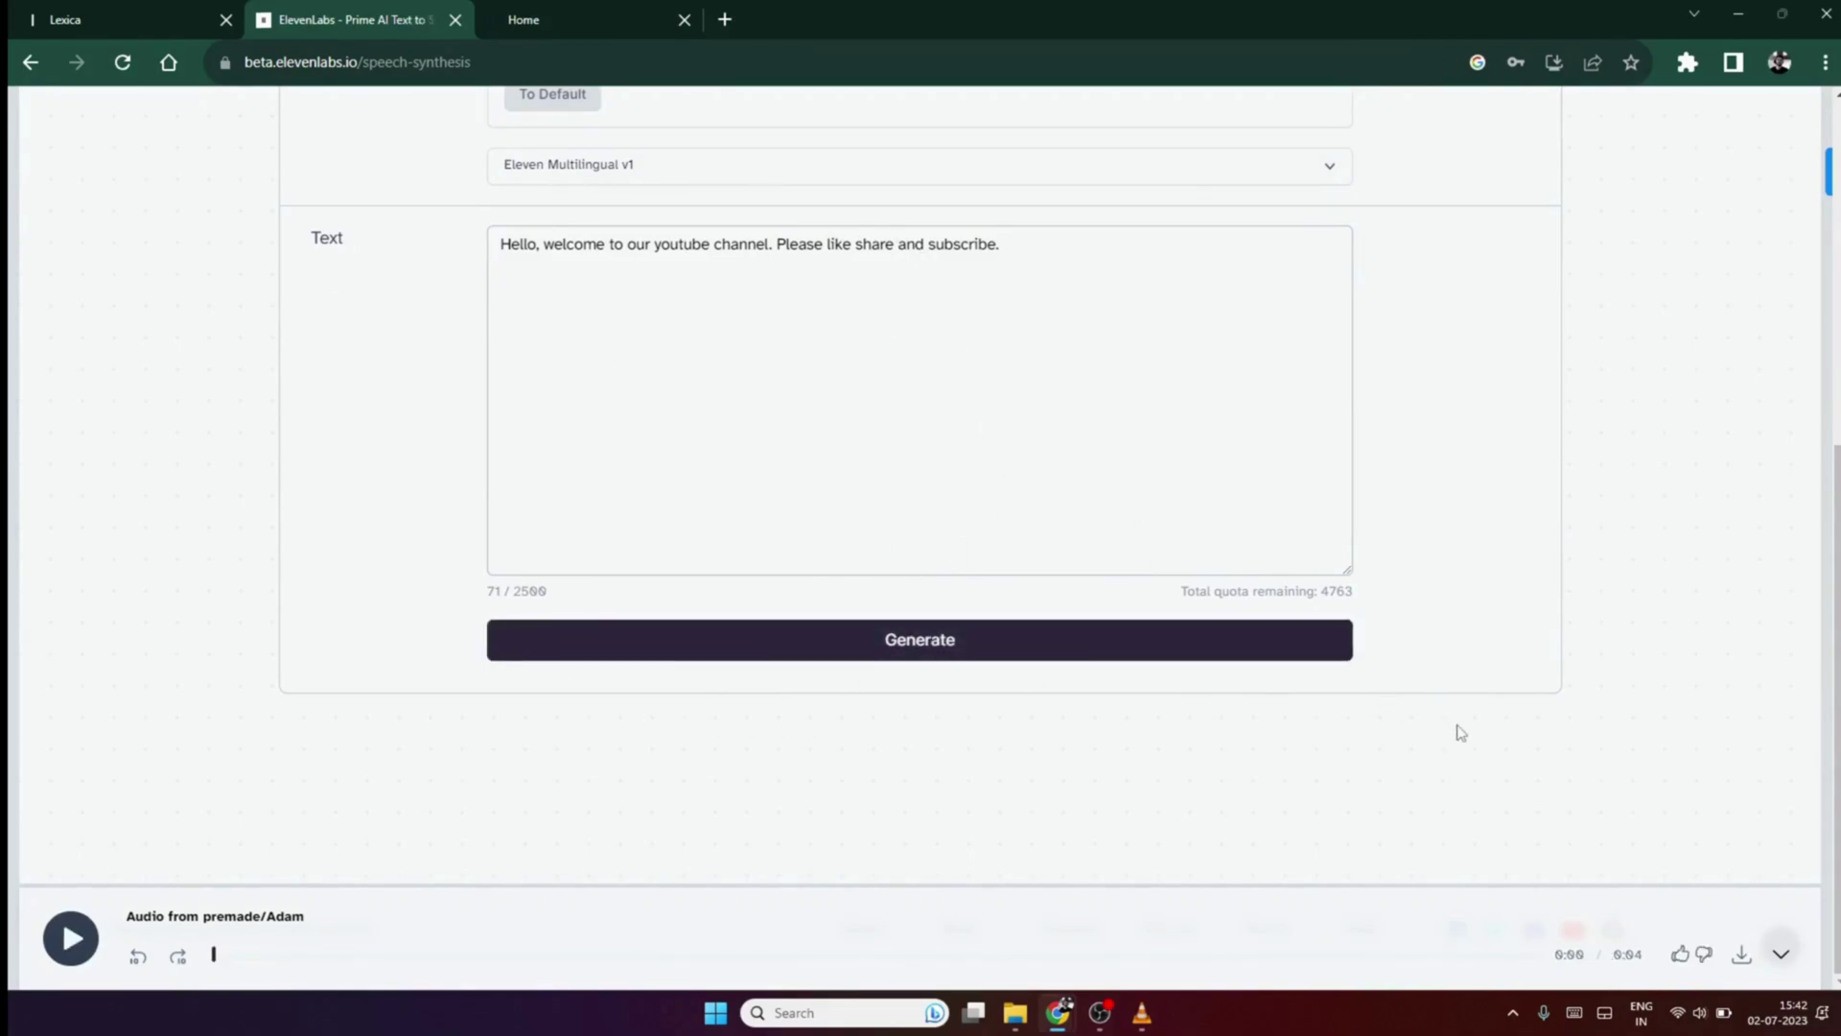
{"action": "left_click", "coordinate": [980, 648]}
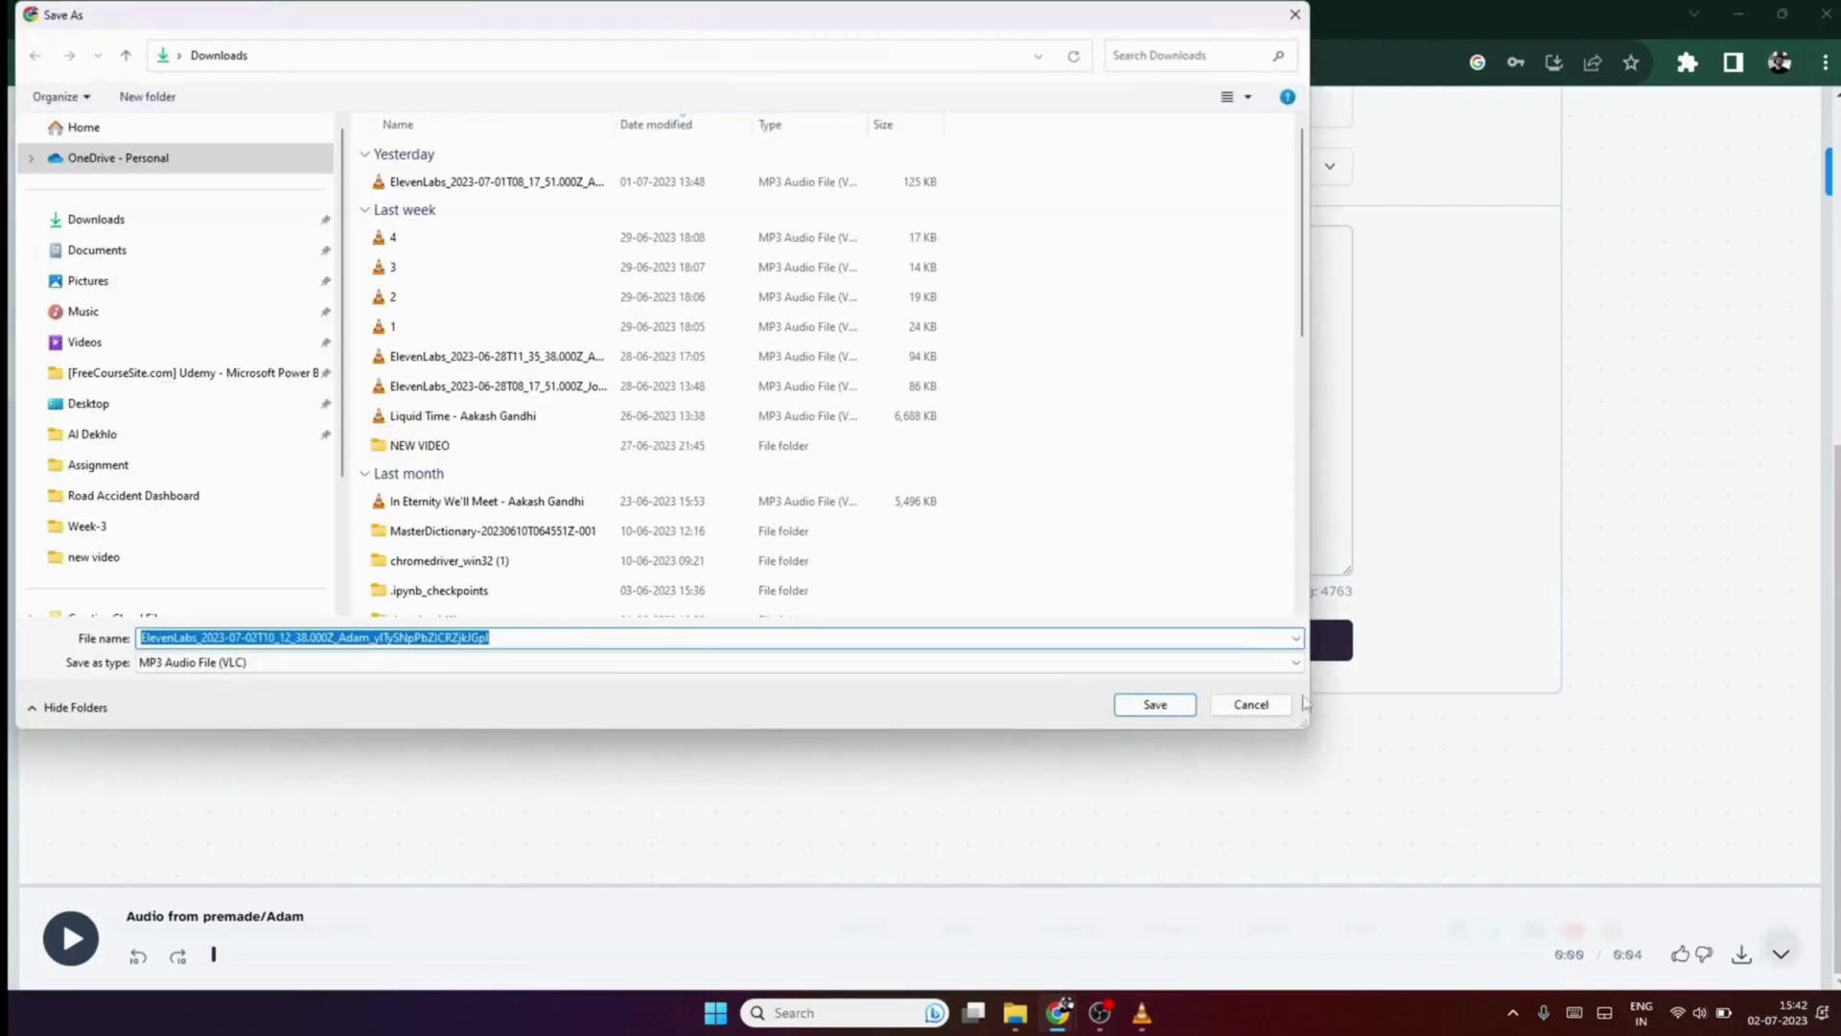
{"action": "left_click", "coordinate": [1178, 714]}
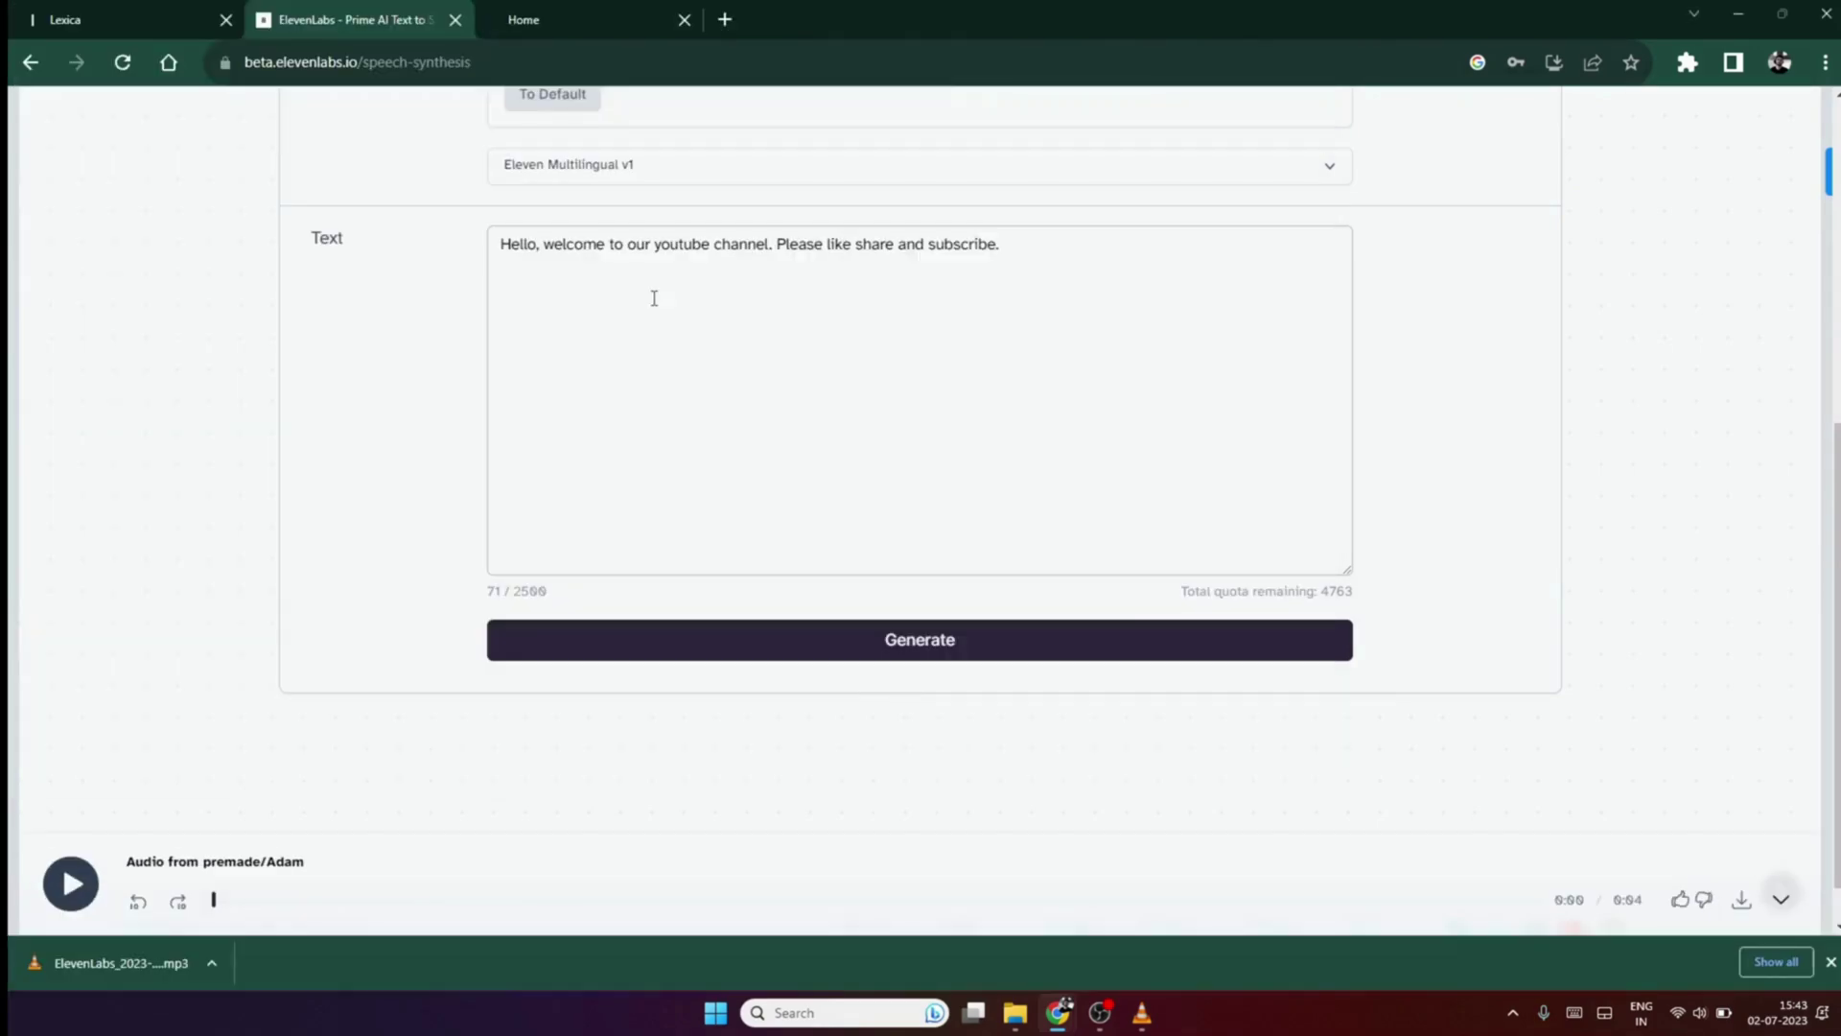
In D-ID Studio, replace the guest session by signing in with a Google account
{"action": "left_click", "coordinate": [575, 19]}
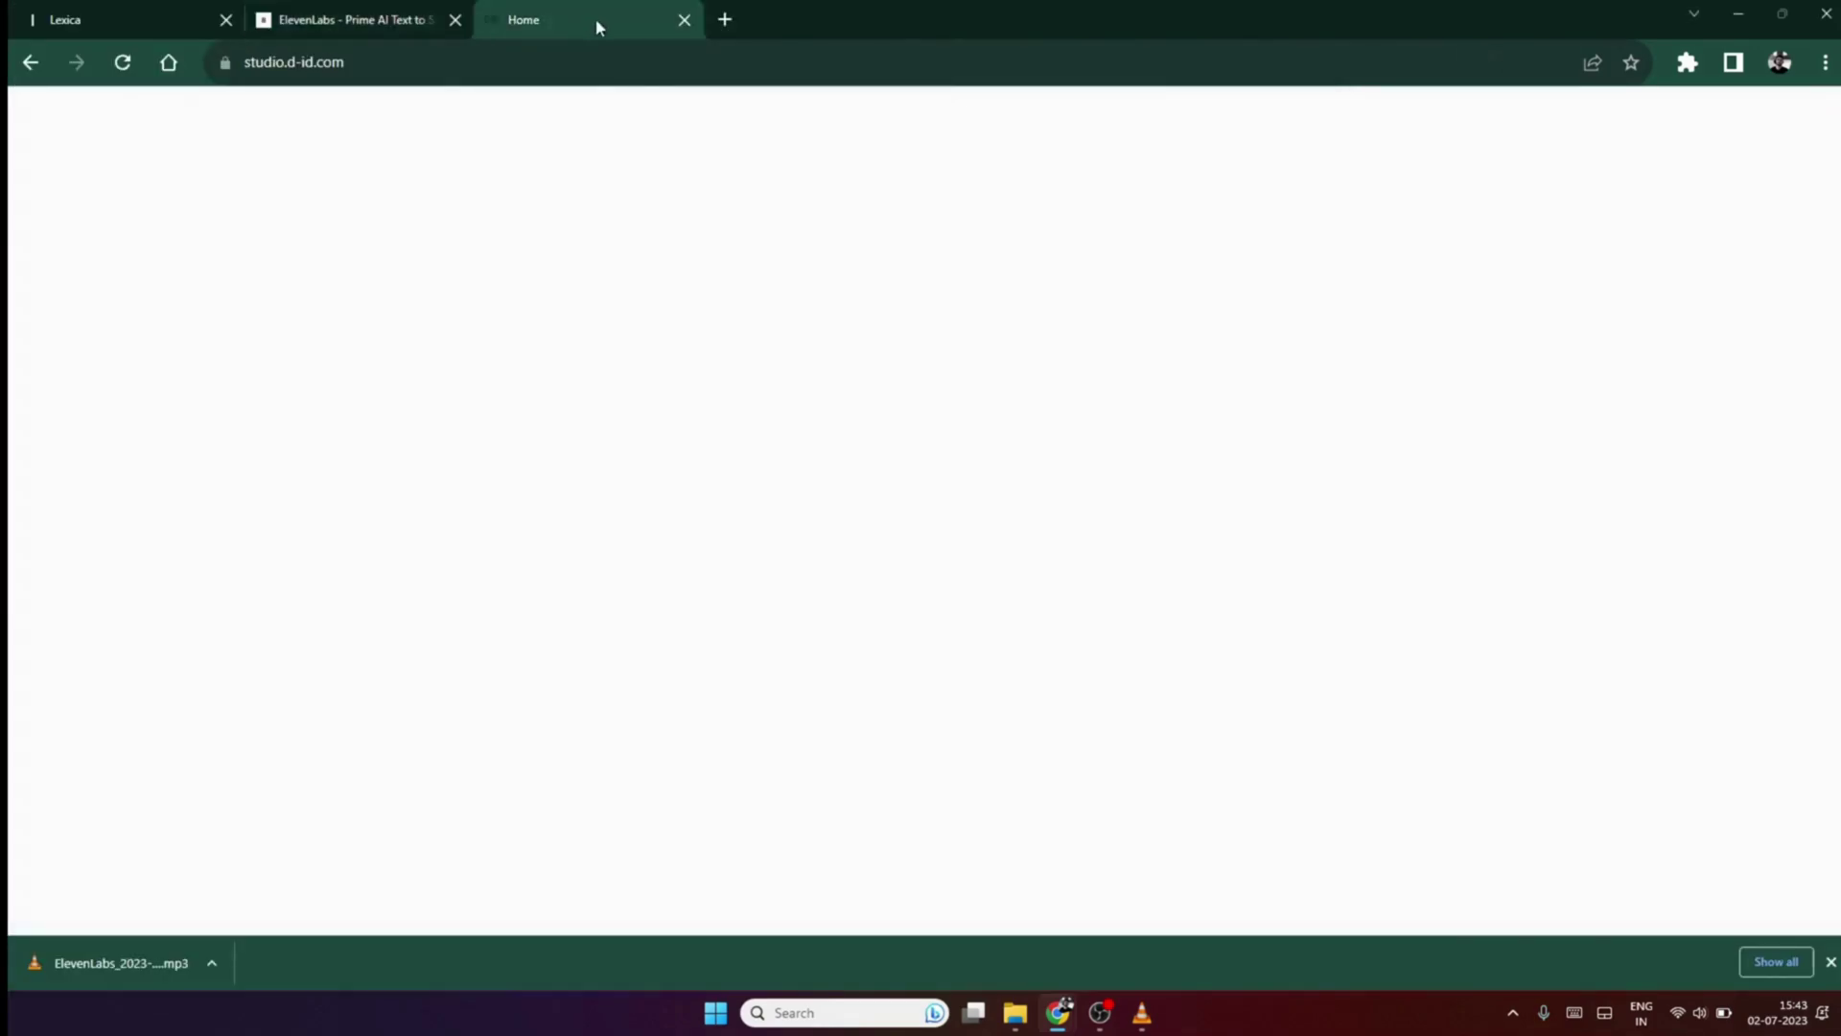
{"action": "left_click", "coordinate": [275, 62]}
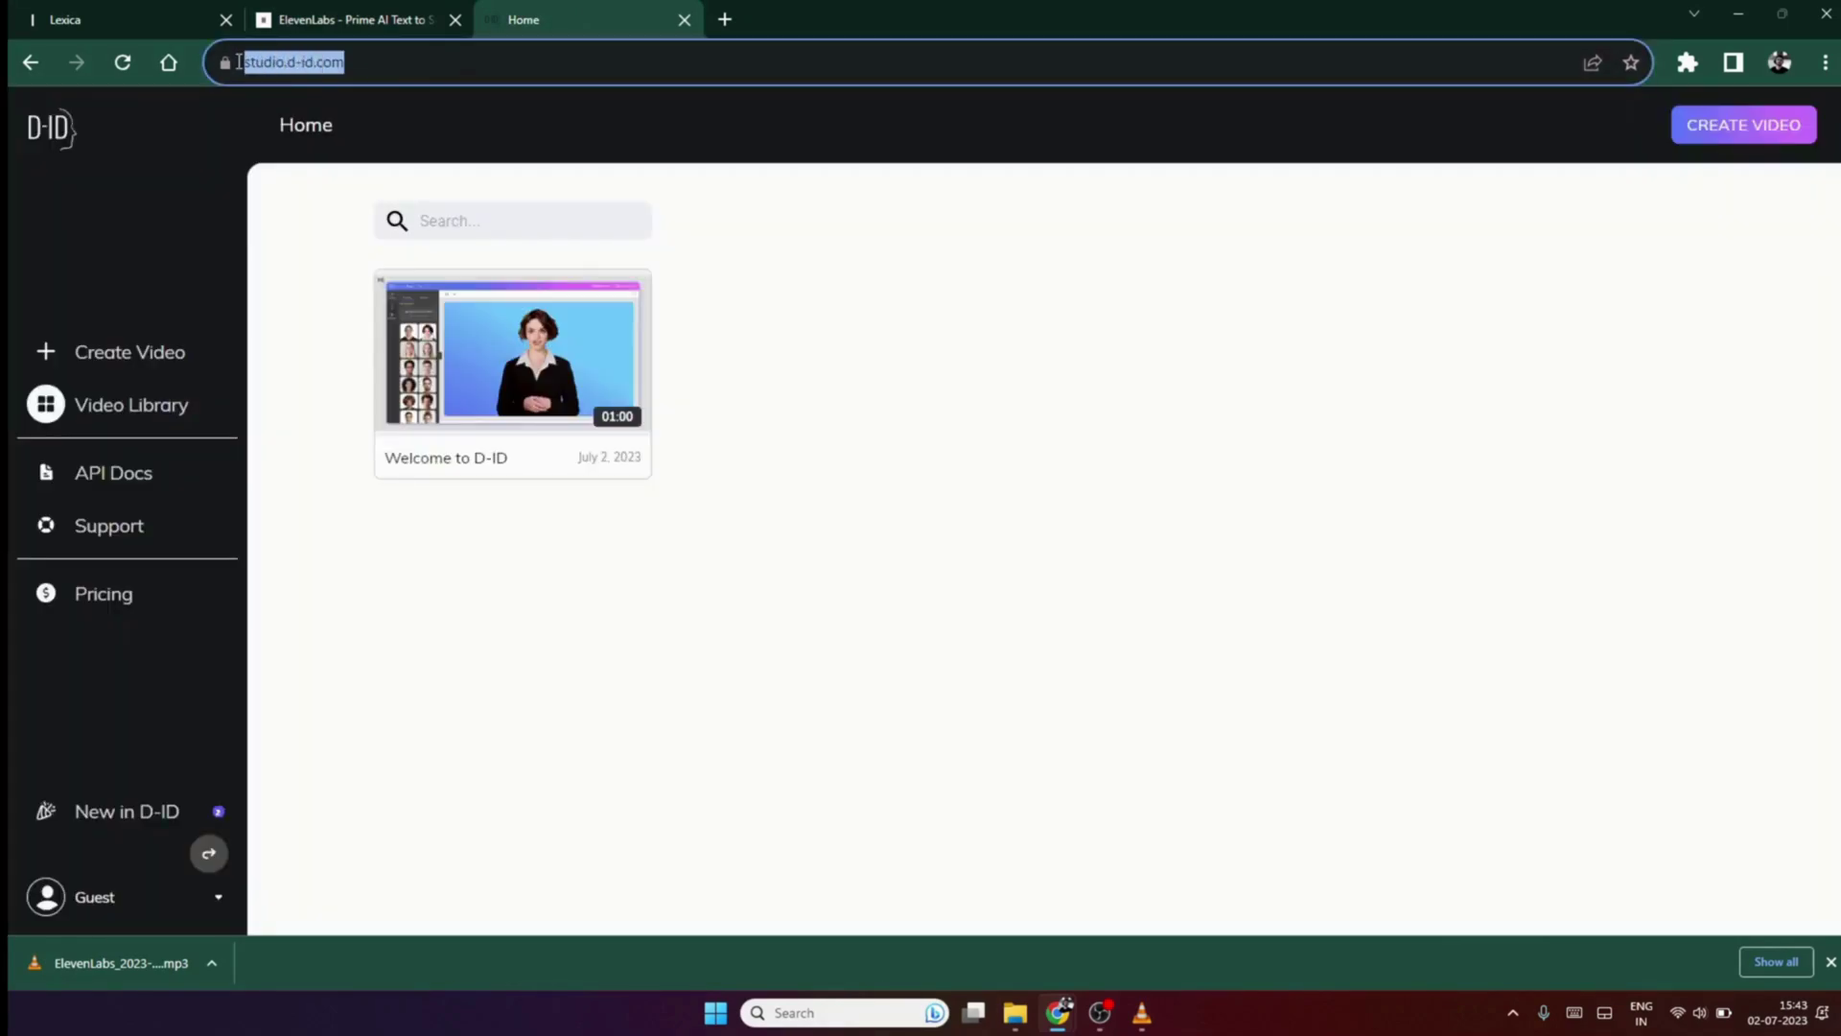
{"action": "left_click", "coordinate": [491, 77]}
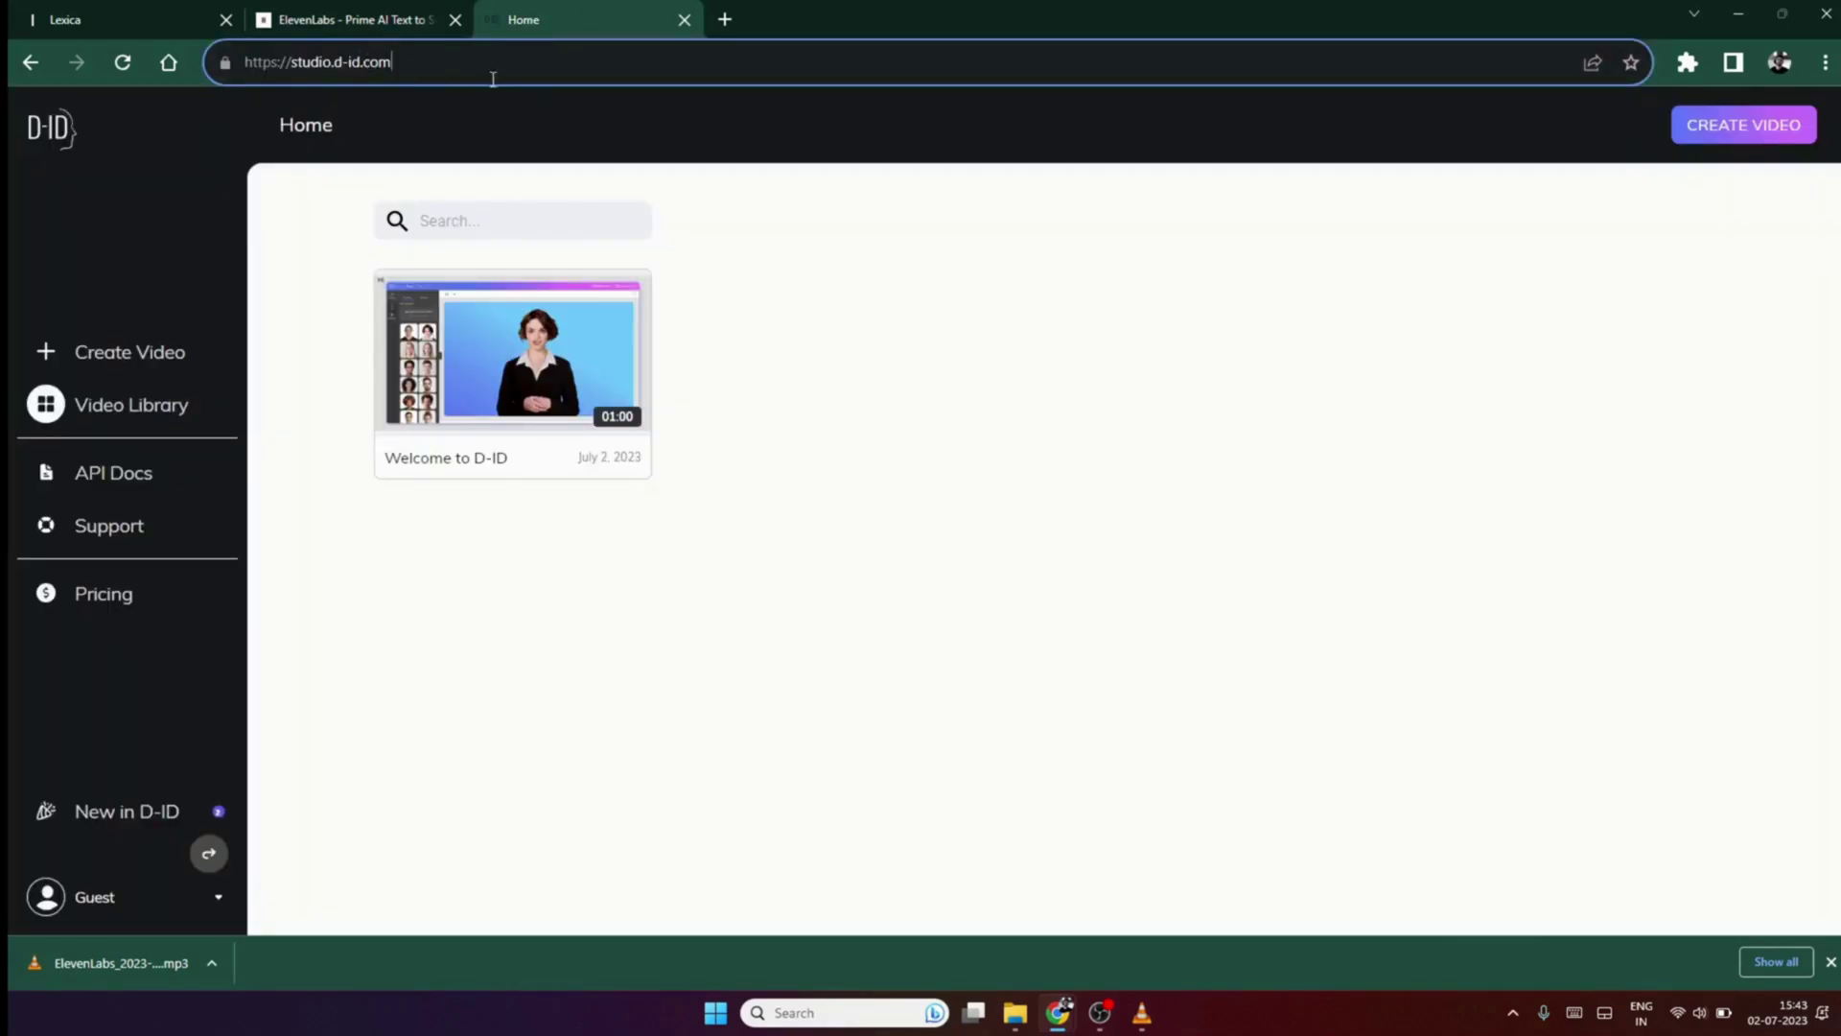
{"action": "left_click", "coordinate": [75, 961]}
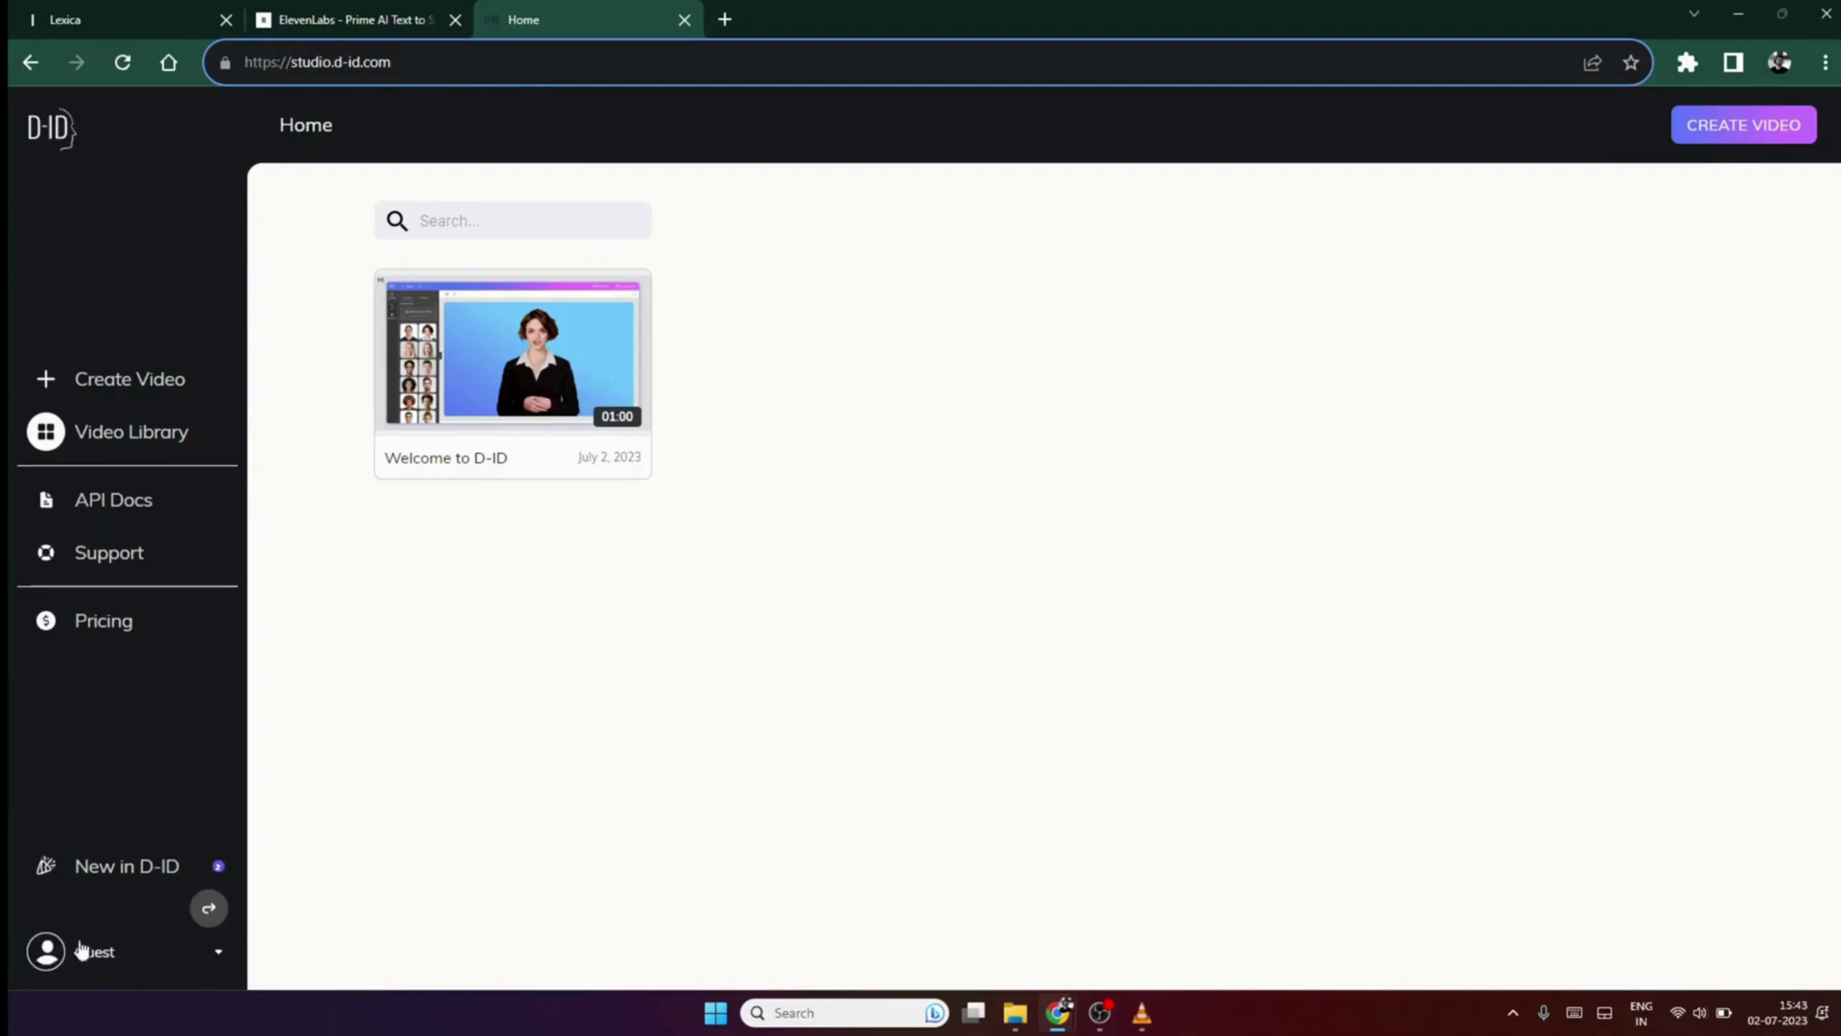
{"action": "left_click", "coordinate": [215, 957]}
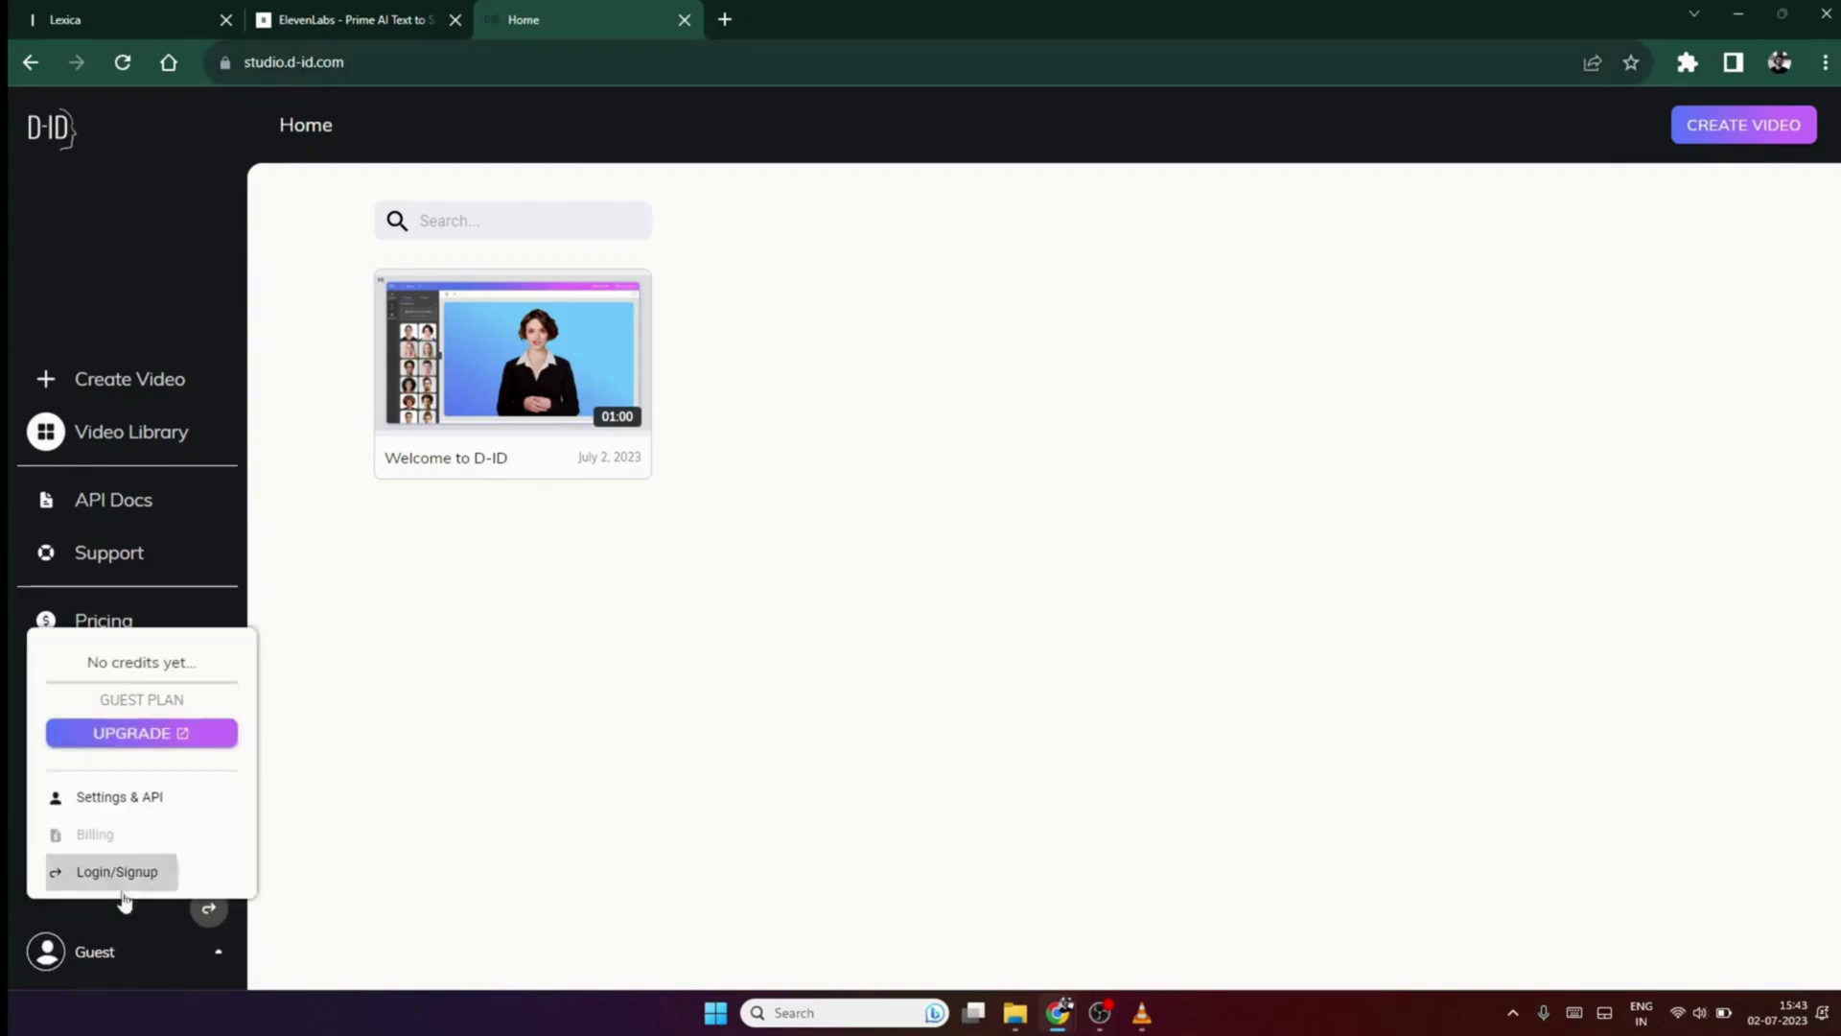
{"action": "left_click", "coordinate": [94, 875]}
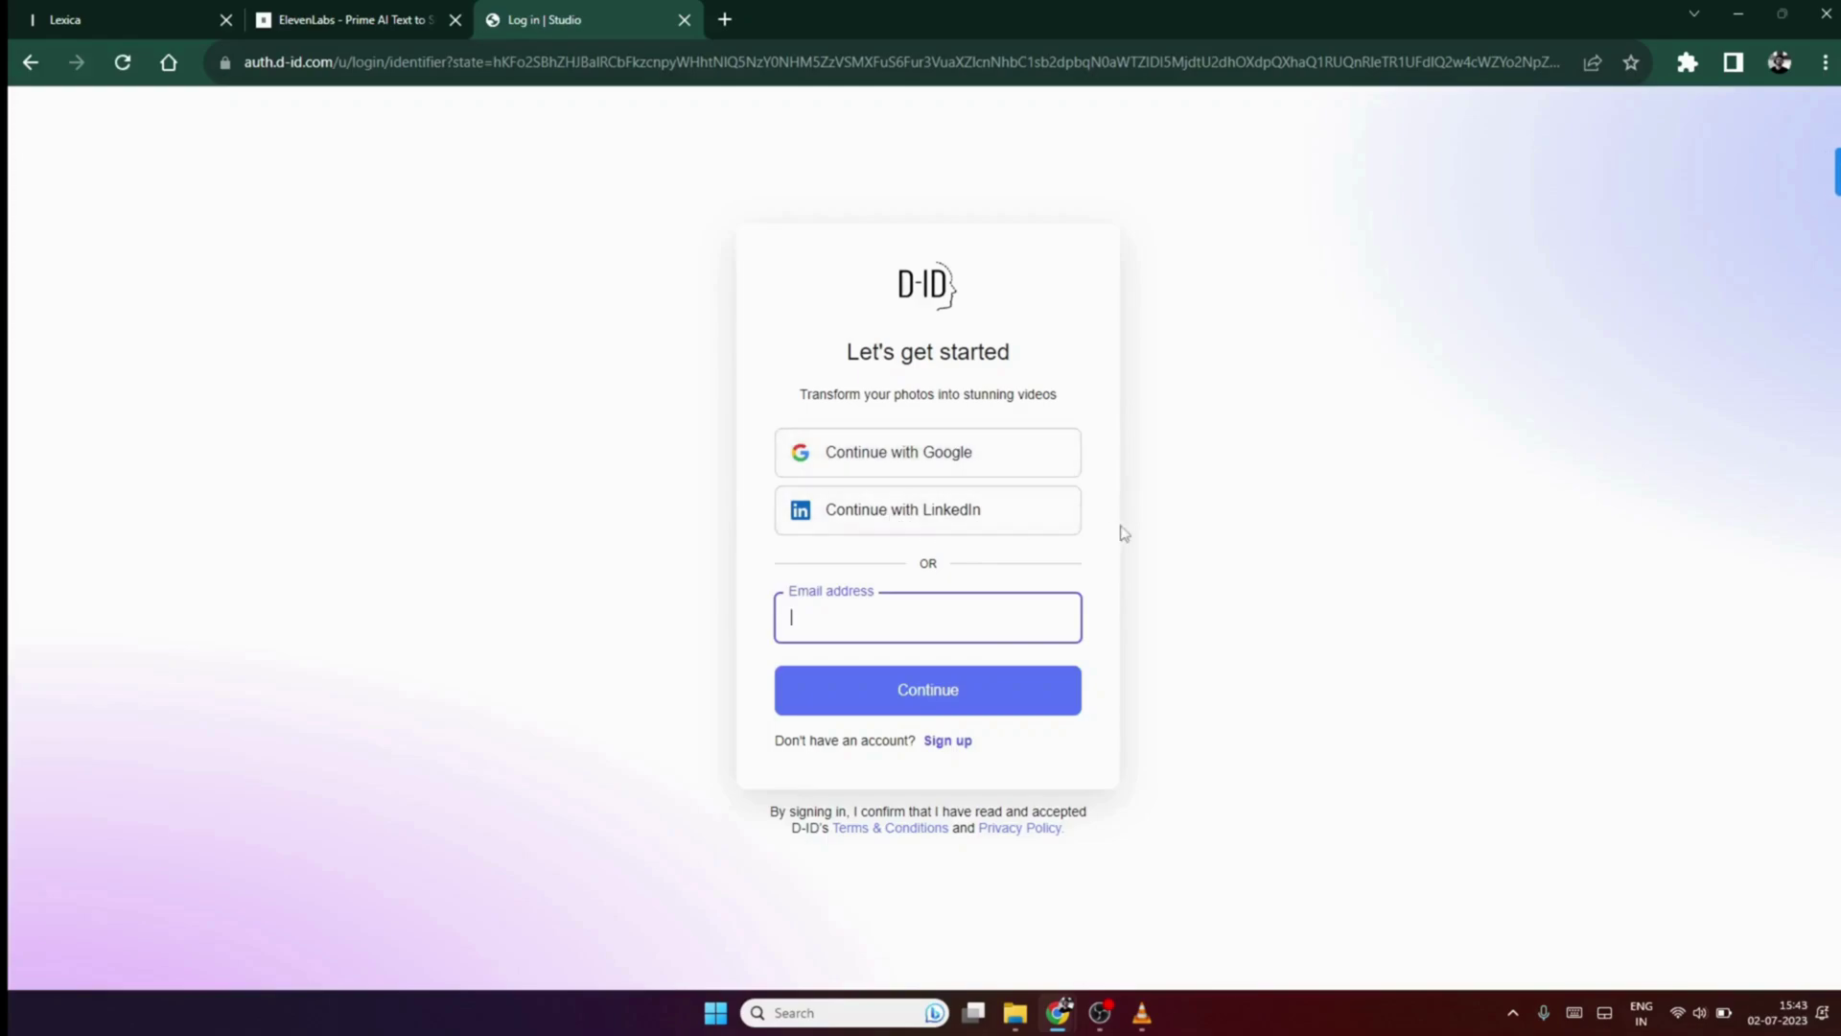
{"action": "left_click", "coordinate": [958, 474]}
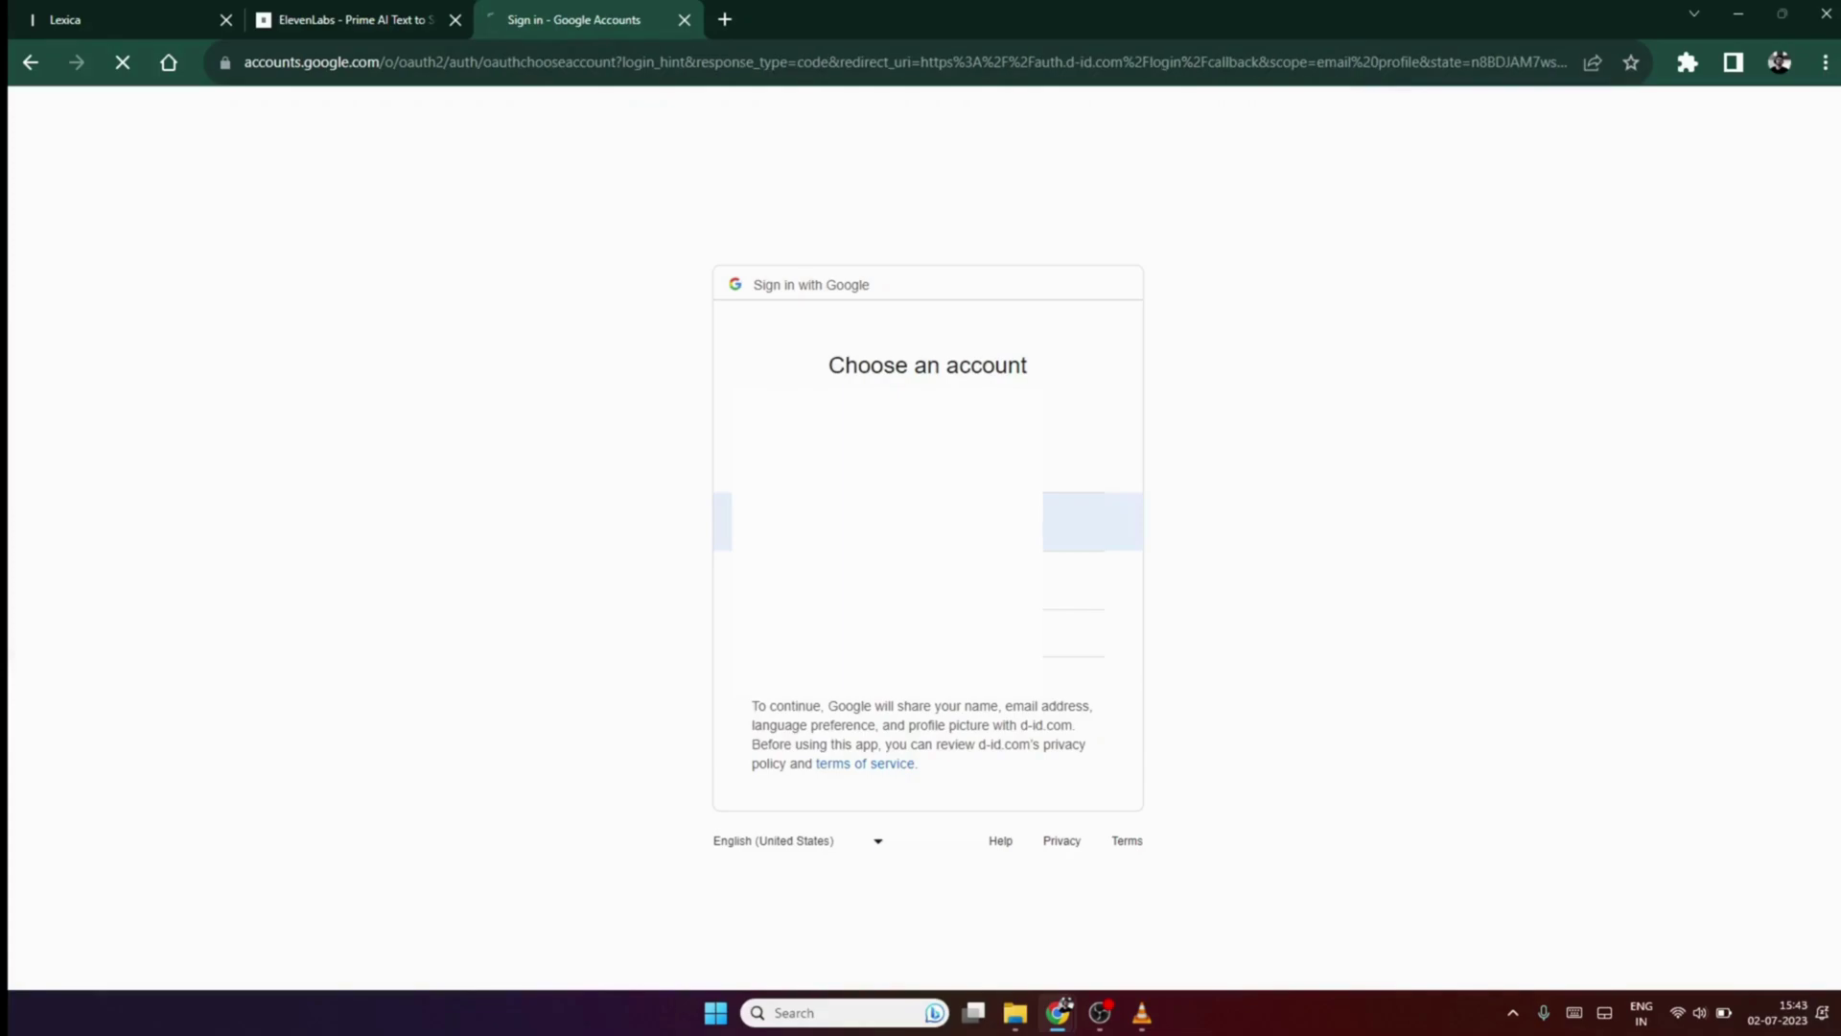
{"action": "left_click", "coordinate": [887, 522]}
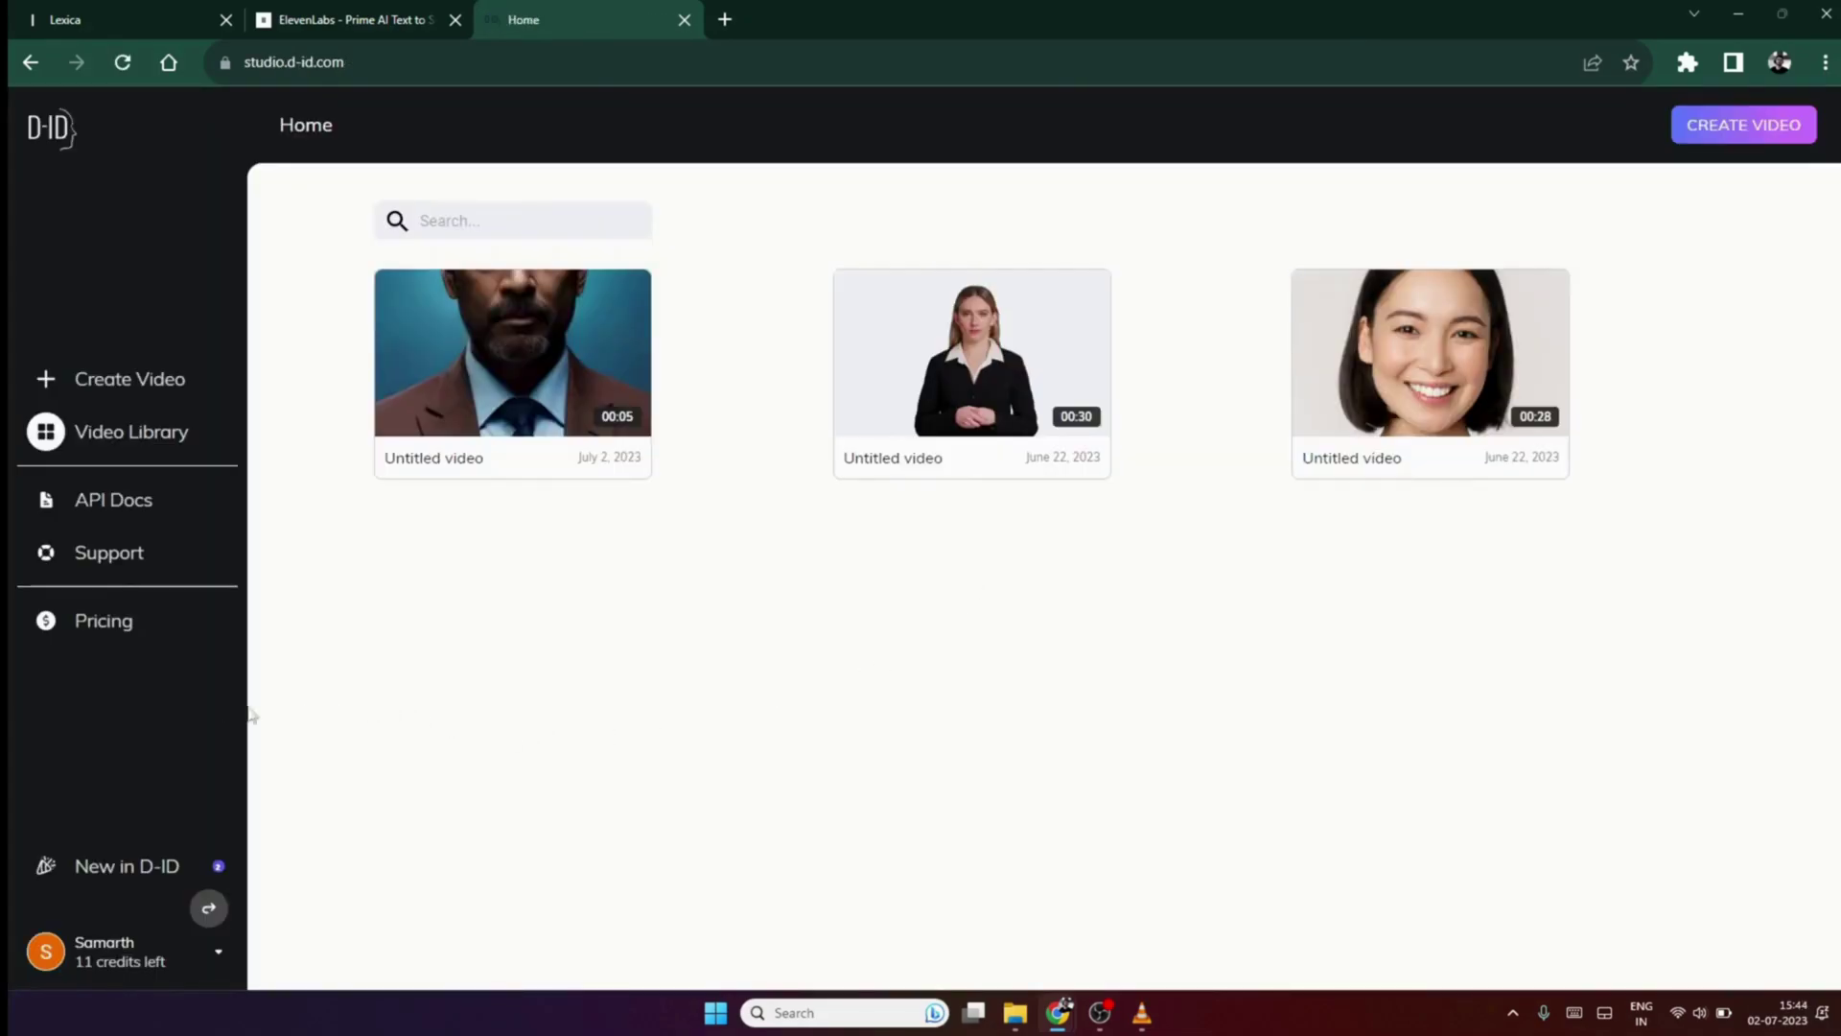
Start a new video and upload the downloaded Lexica portrait as its presenter
{"action": "left_click", "coordinate": [132, 389]}
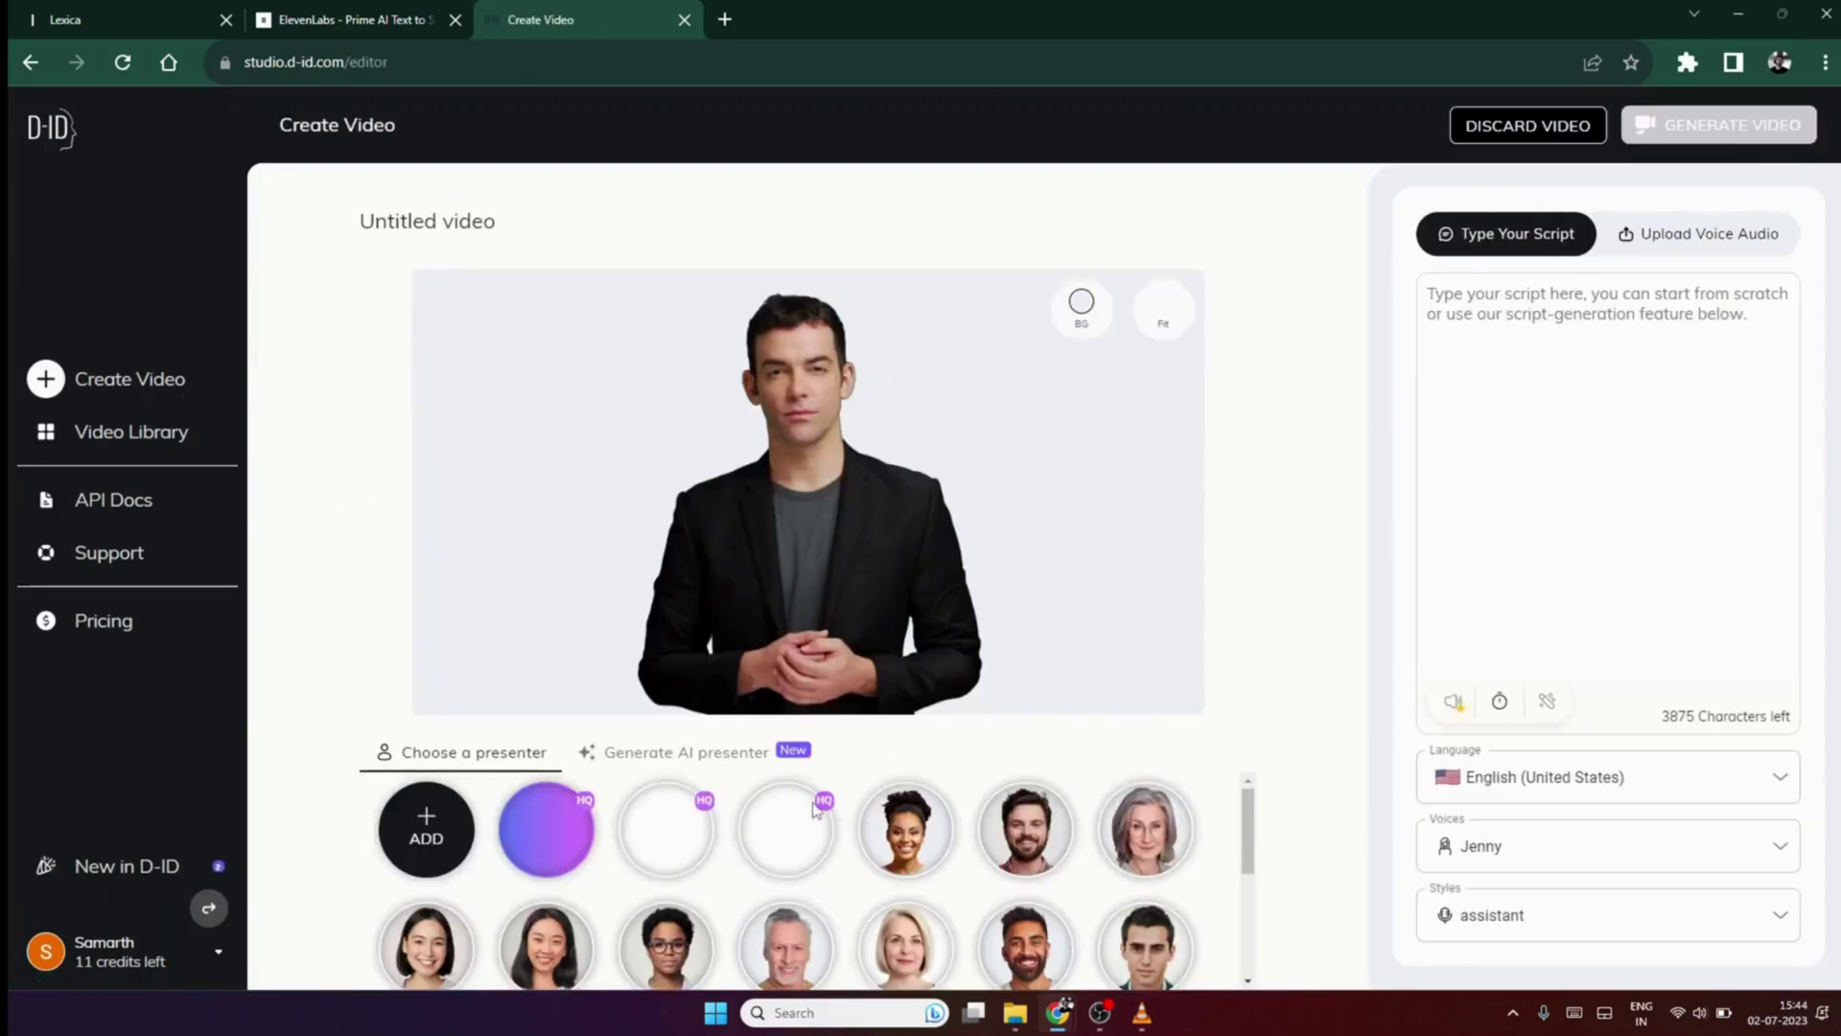
{"action": "scroll", "coordinate": [796, 808], "scroll_direction": "down", "scroll_amount": 1}
{"action": "scroll", "coordinate": [709, 805], "scroll_direction": "down", "scroll_amount": 2}
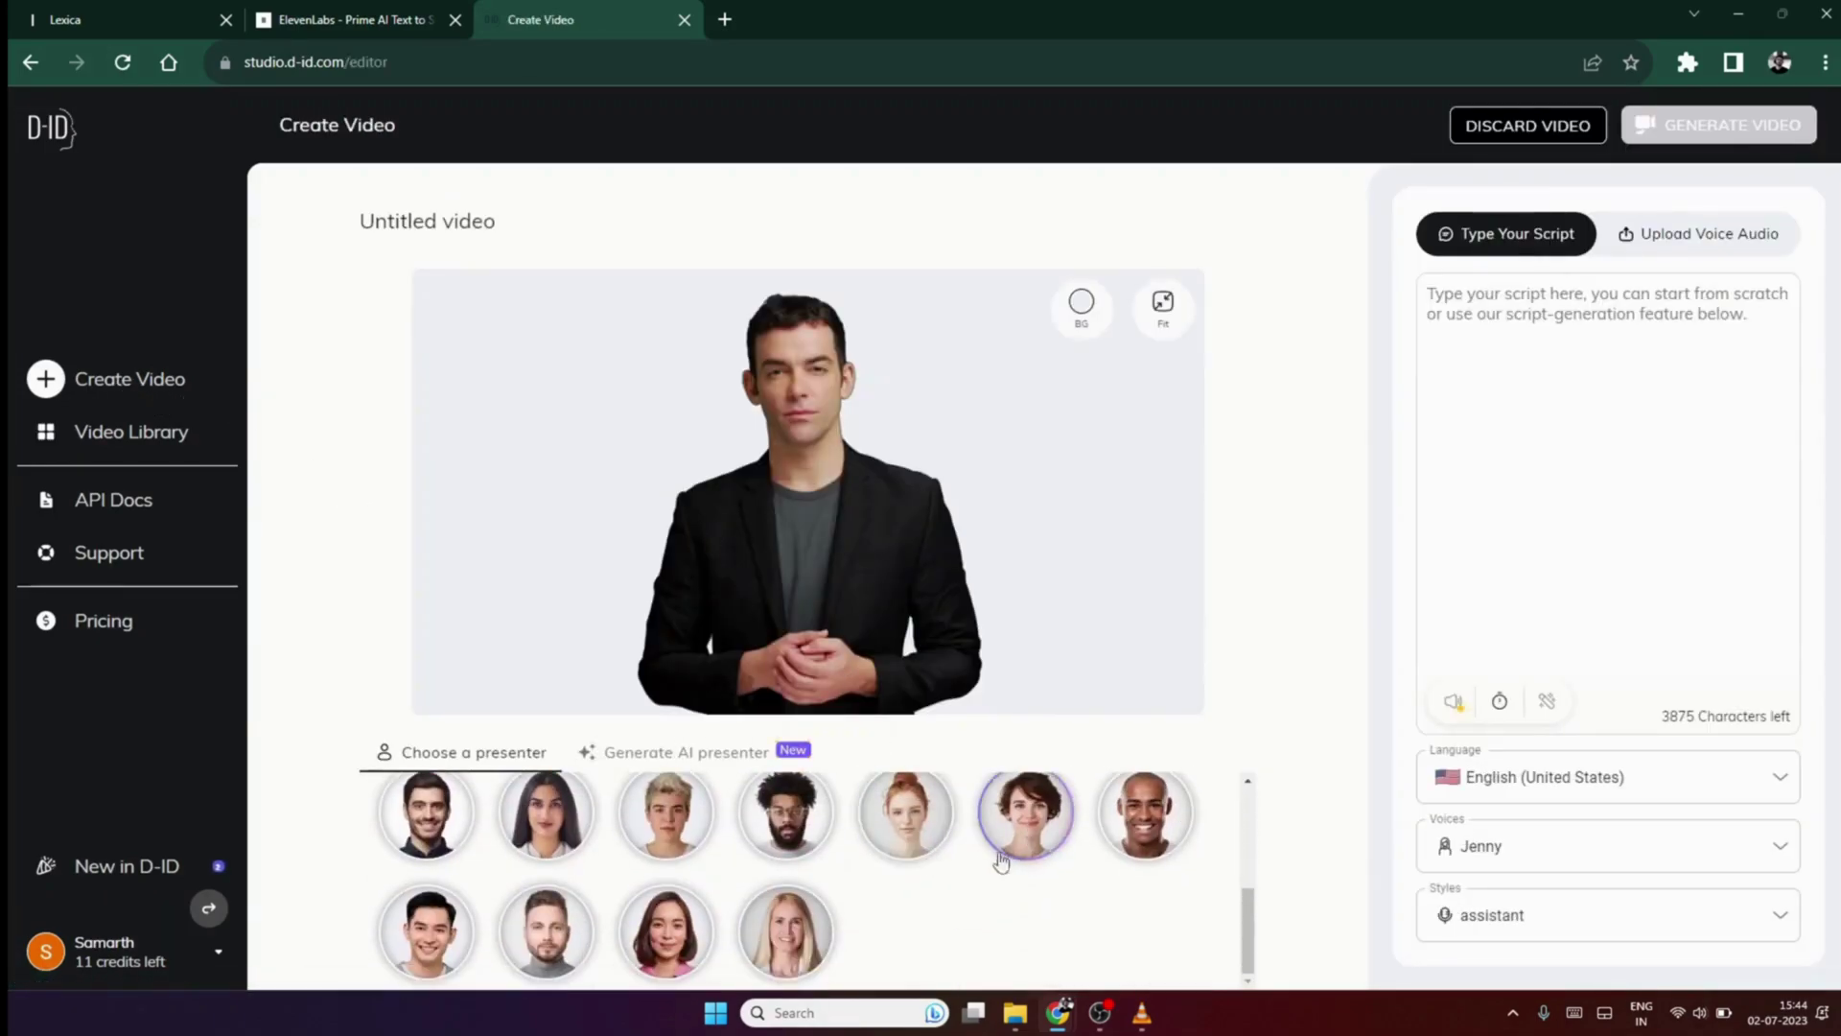
{"action": "left_click", "coordinate": [686, 753]}
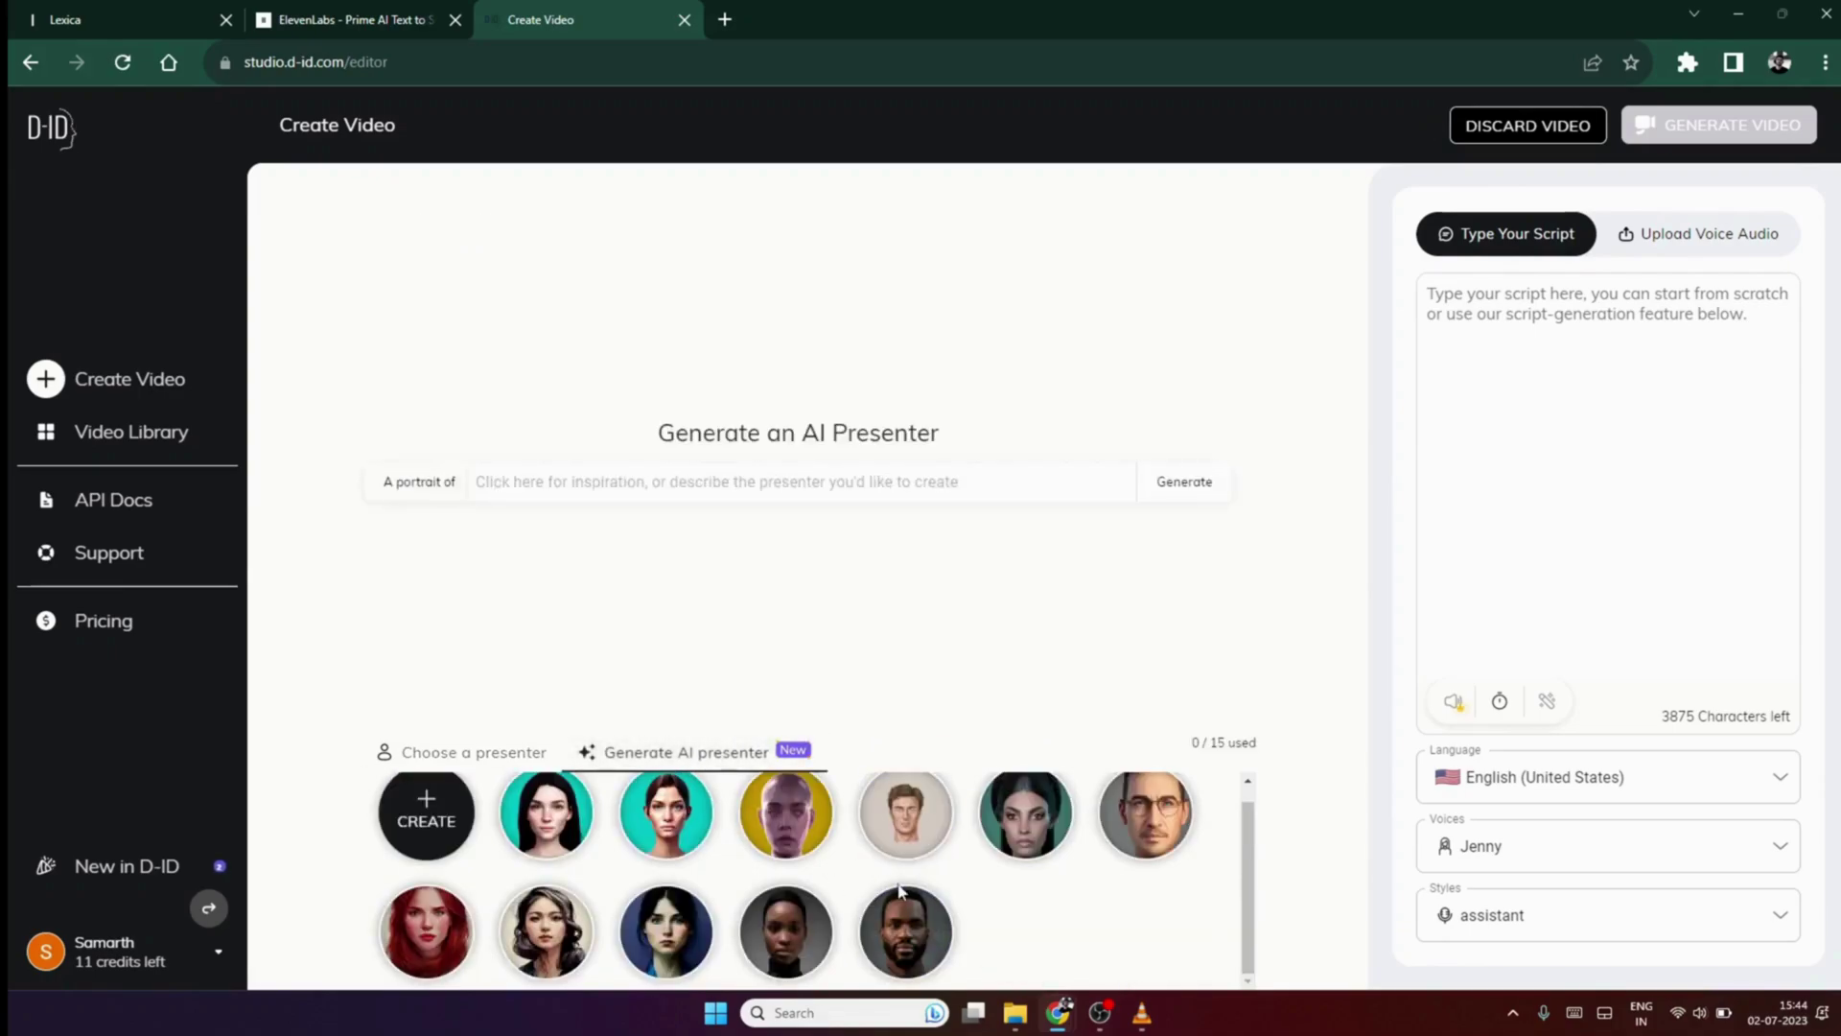
{"action": "scroll", "coordinate": [899, 892], "scroll_direction": "up", "scroll_amount": 1}
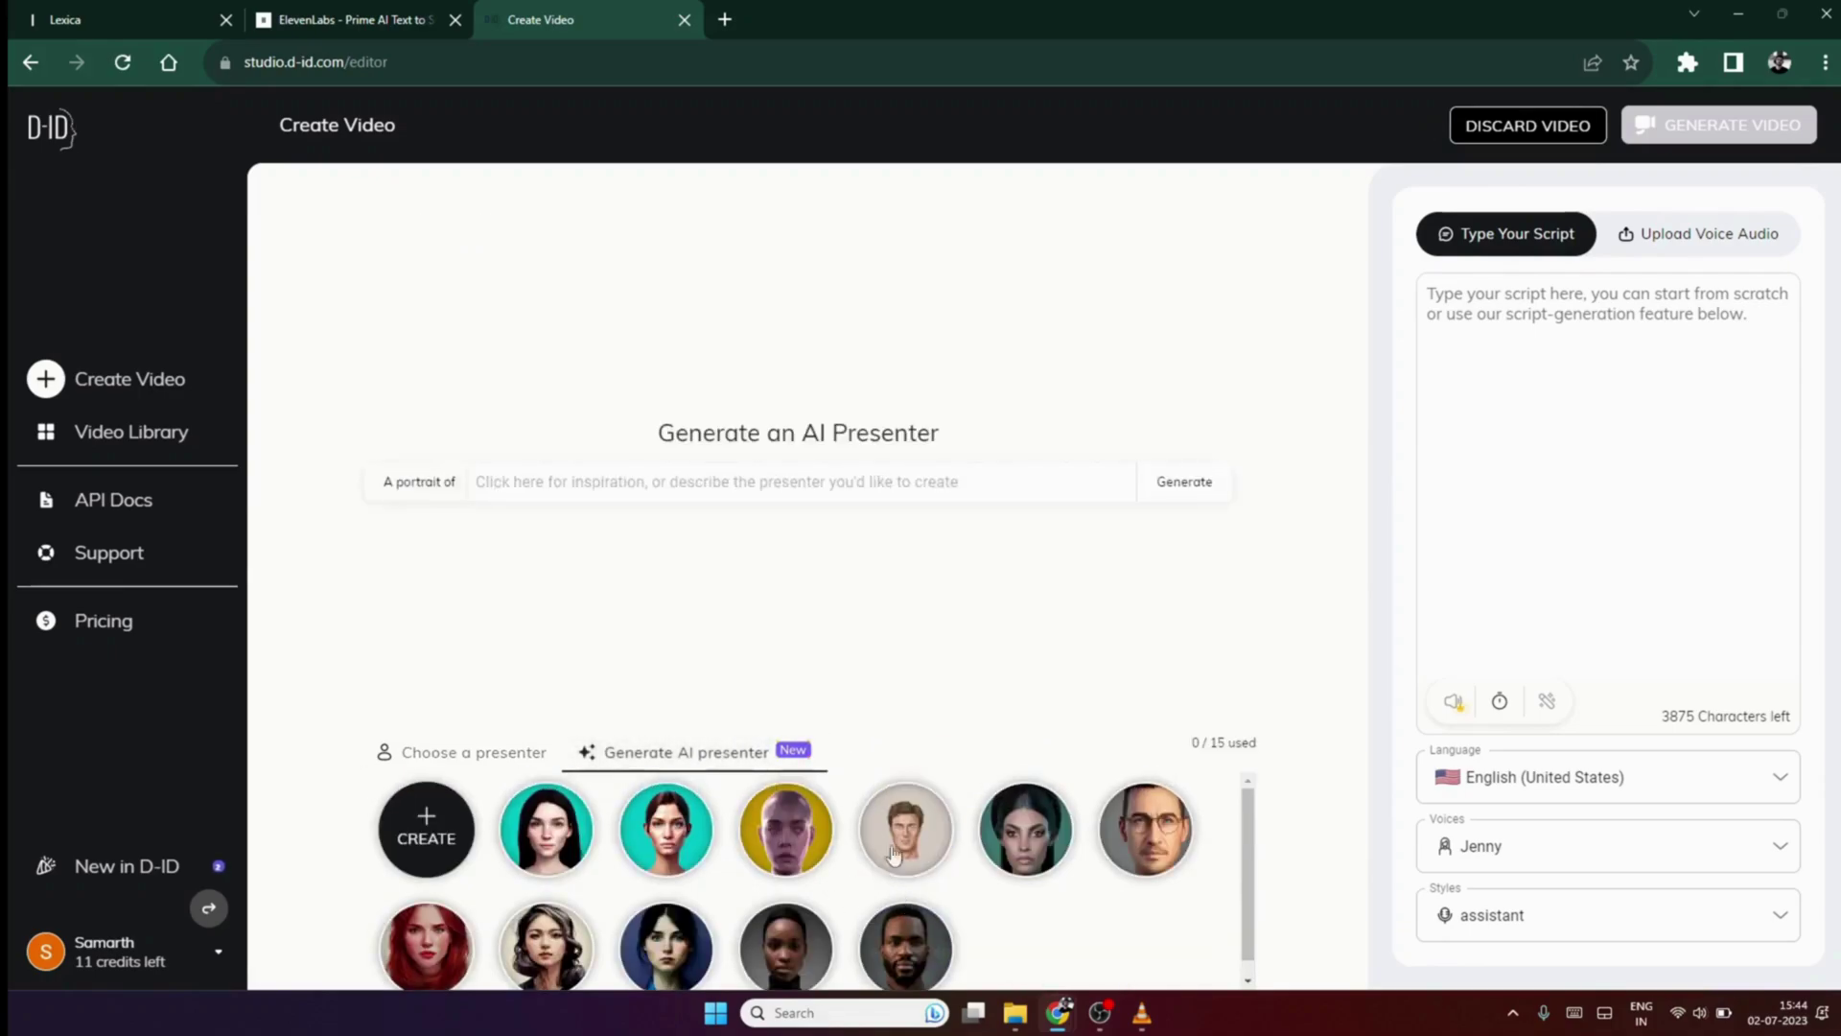
{"action": "left_click", "coordinate": [478, 757]}
{"action": "mouse_move", "coordinate": [433, 850]}
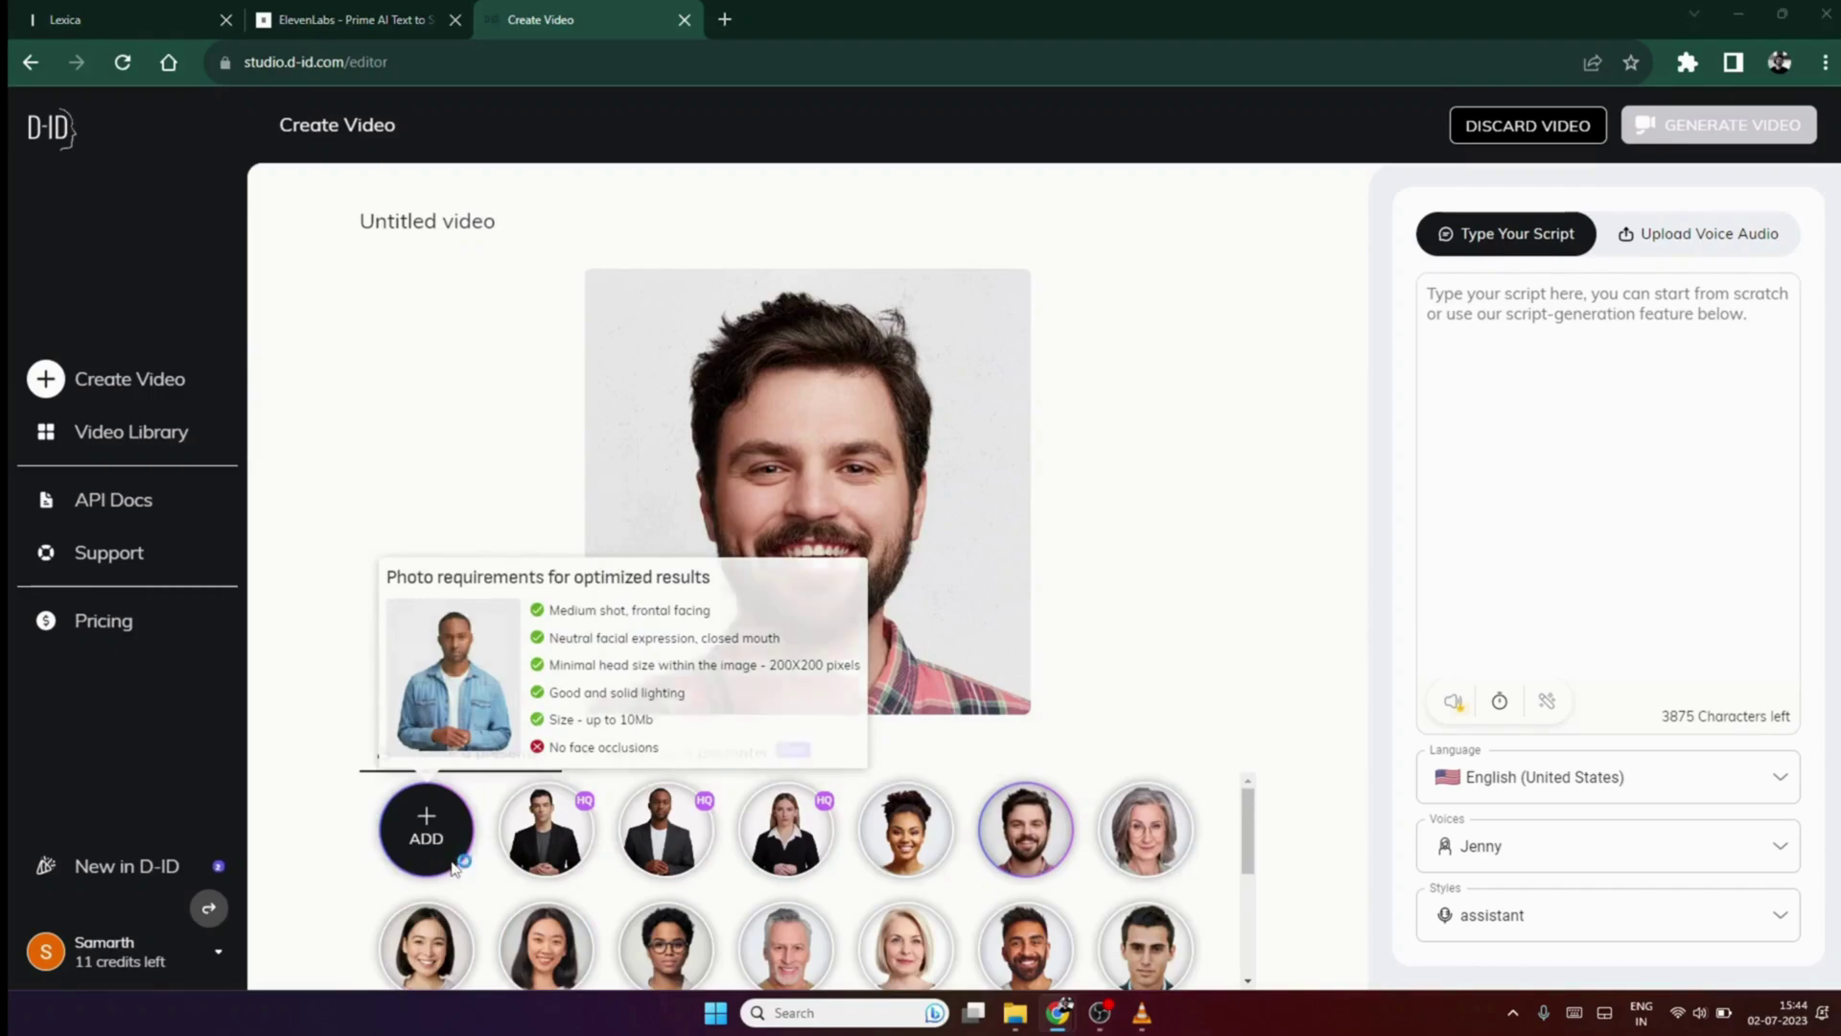
{"action": "left_click", "coordinate": [442, 853]}
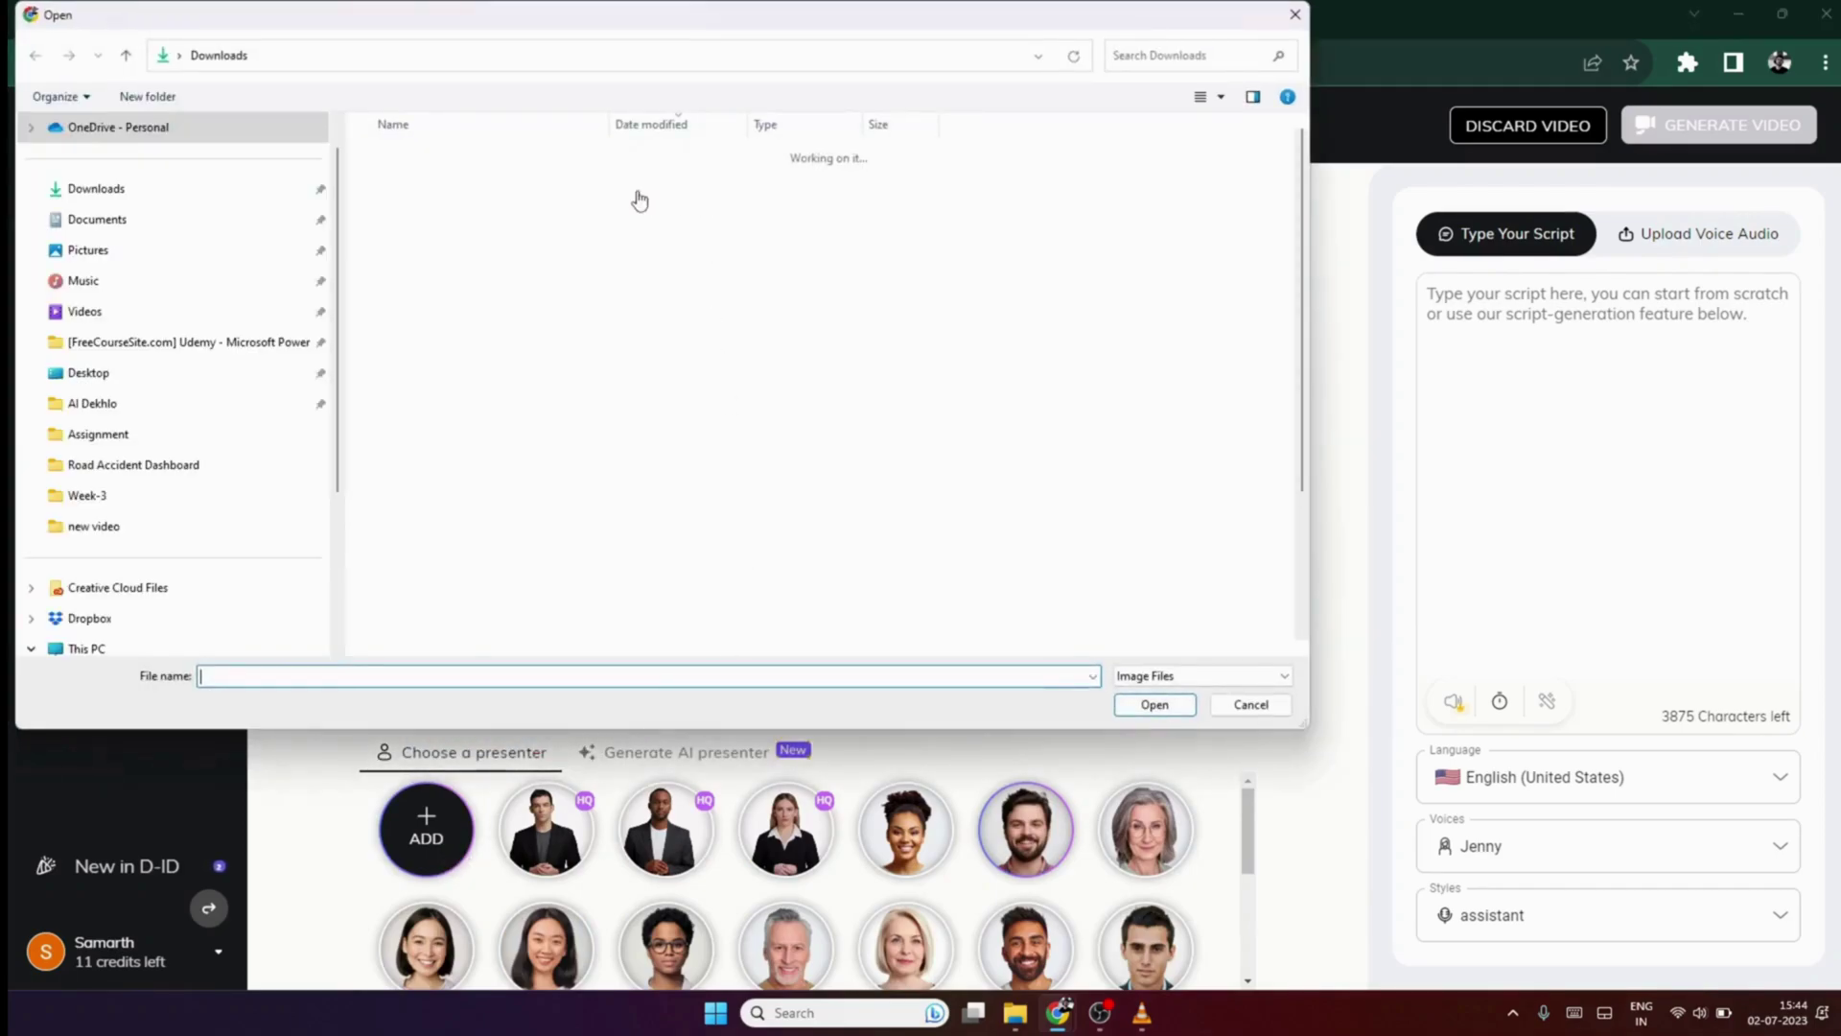
{"action": "double_click", "coordinate": [469, 183]}
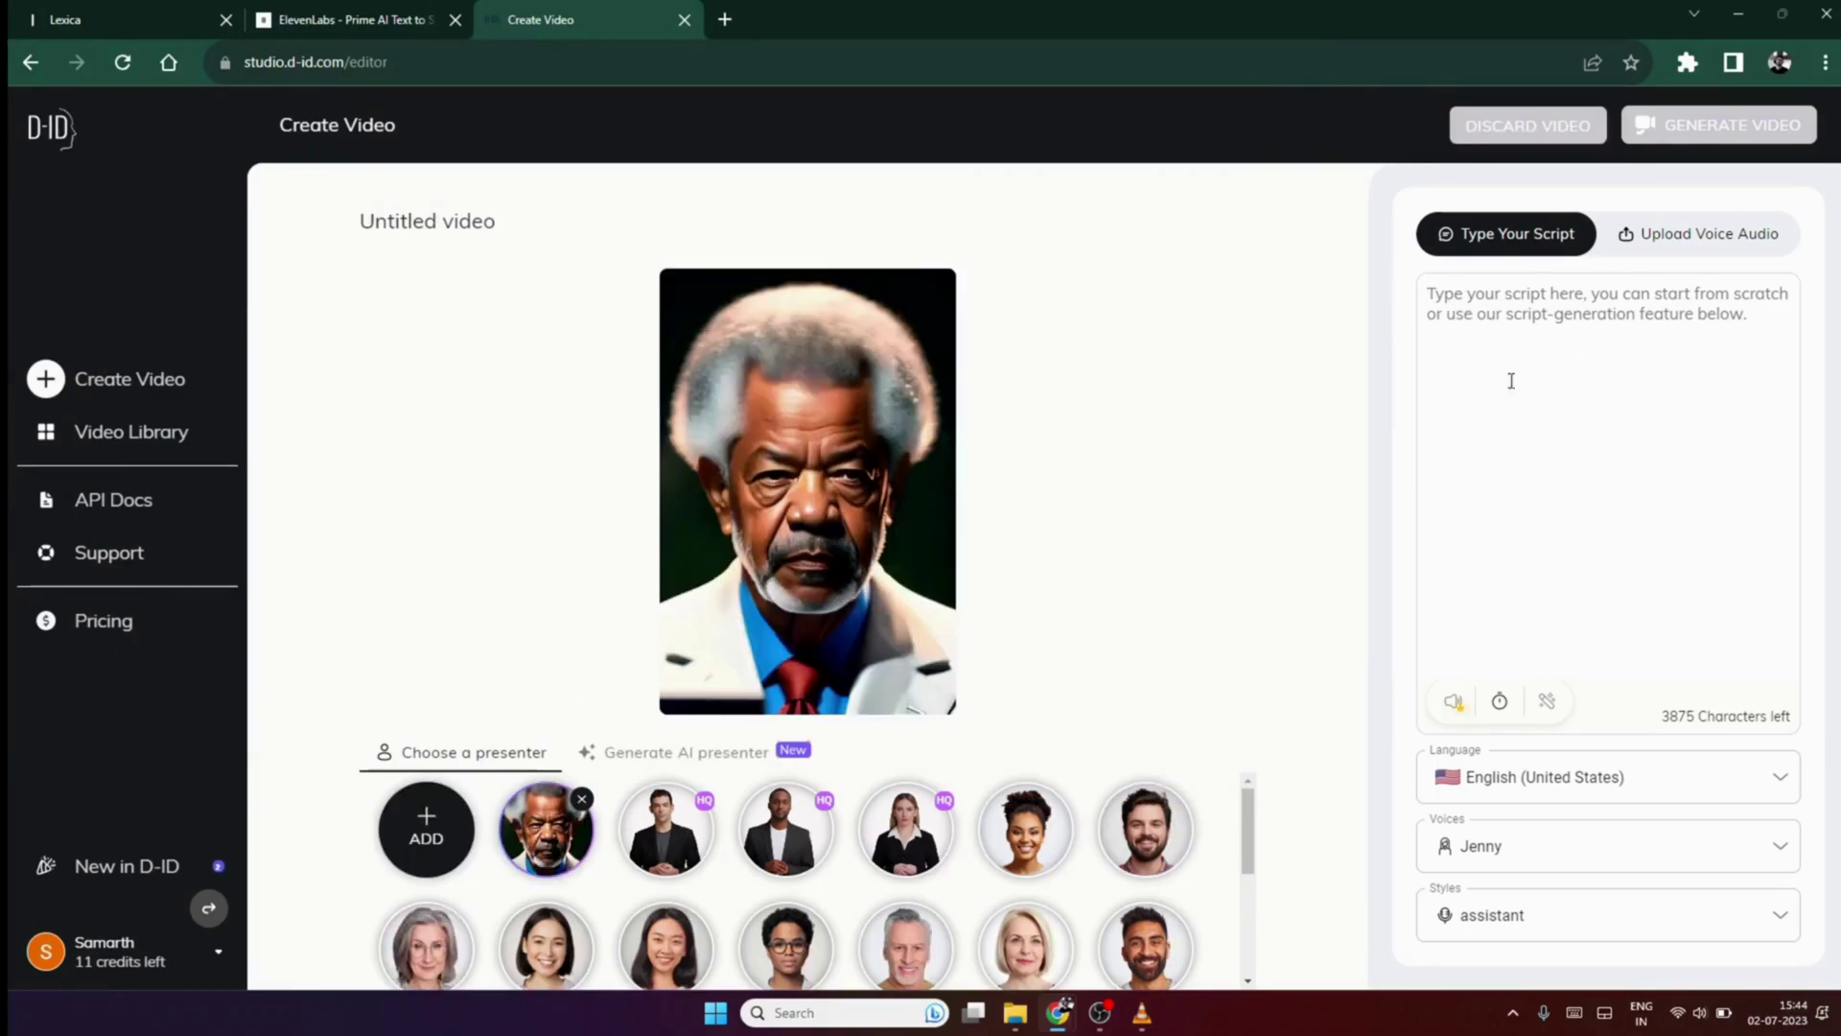
Copy the ElevenLabs welcome sentence into the D-ID presenter script
{"action": "left_click", "coordinate": [345, 19]}
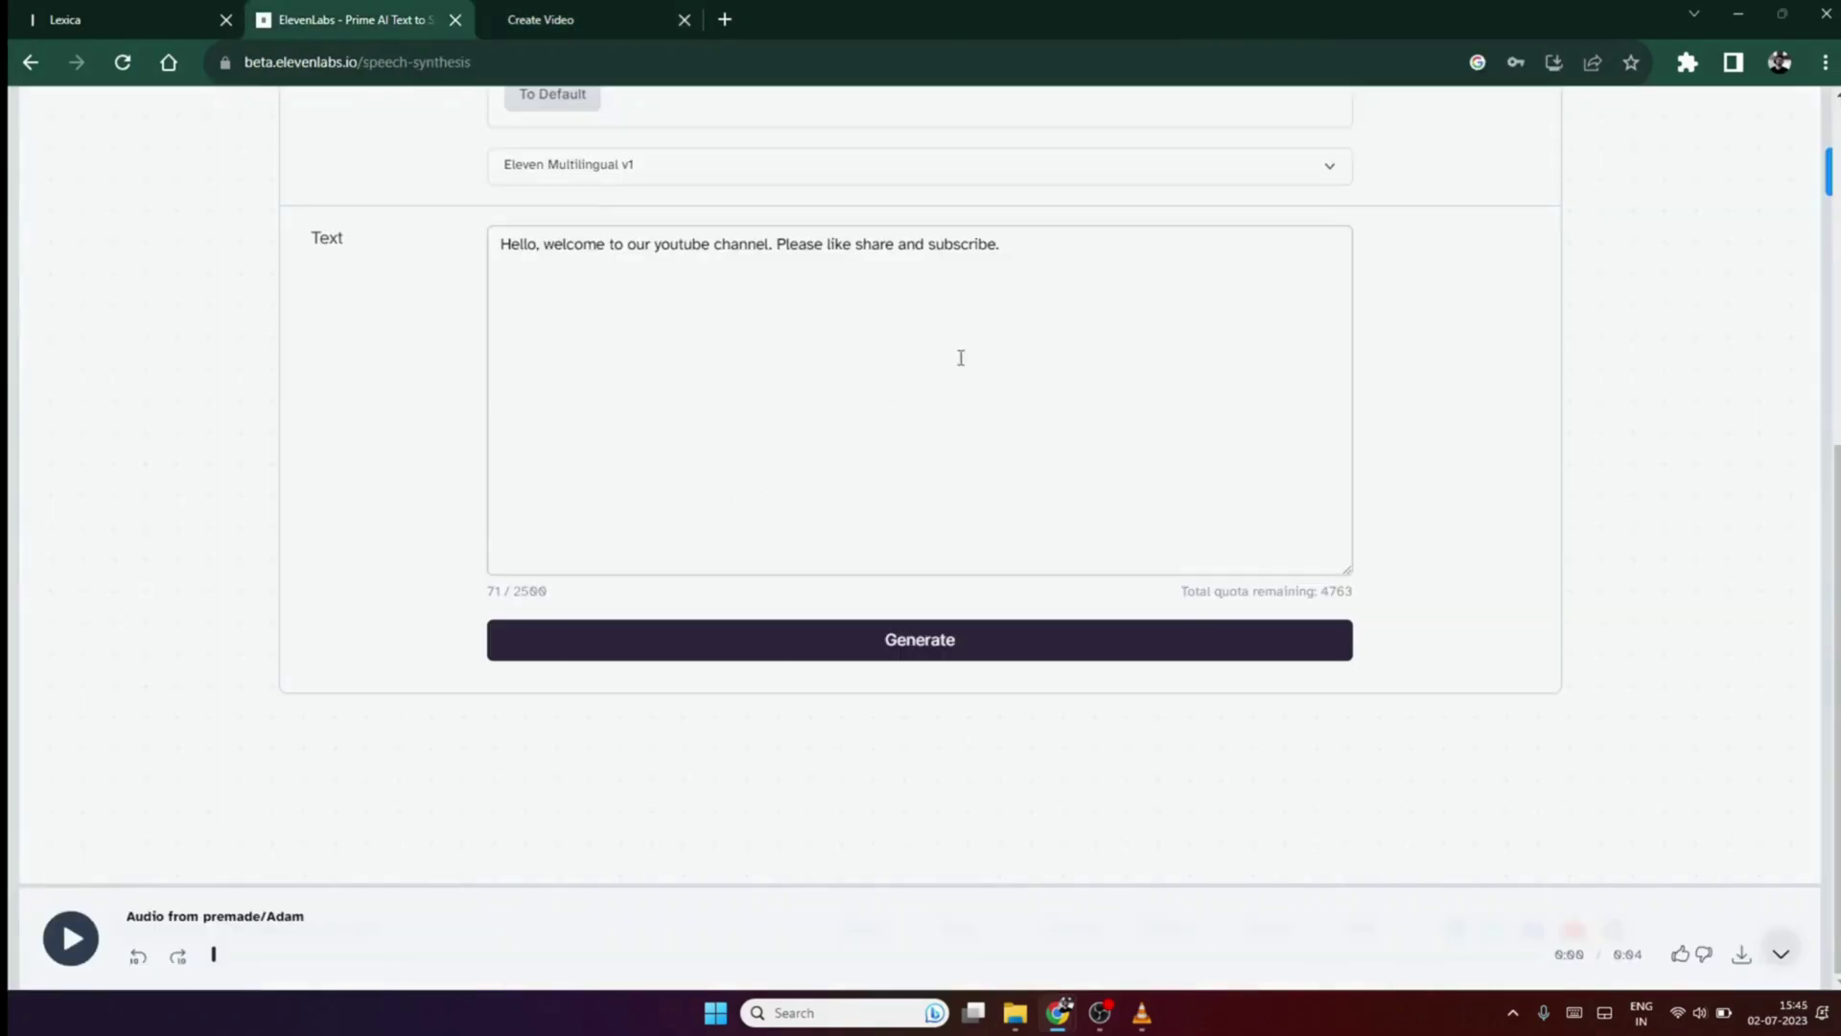
{"action": "left_click_drag", "start_coordinate": [961, 358], "coordinate": [477, 243]}
{"action": "key", "text": "ctrl+c"}
{"action": "left_click", "coordinate": [614, 21]}
{"action": "left_click", "coordinate": [1642, 350]}
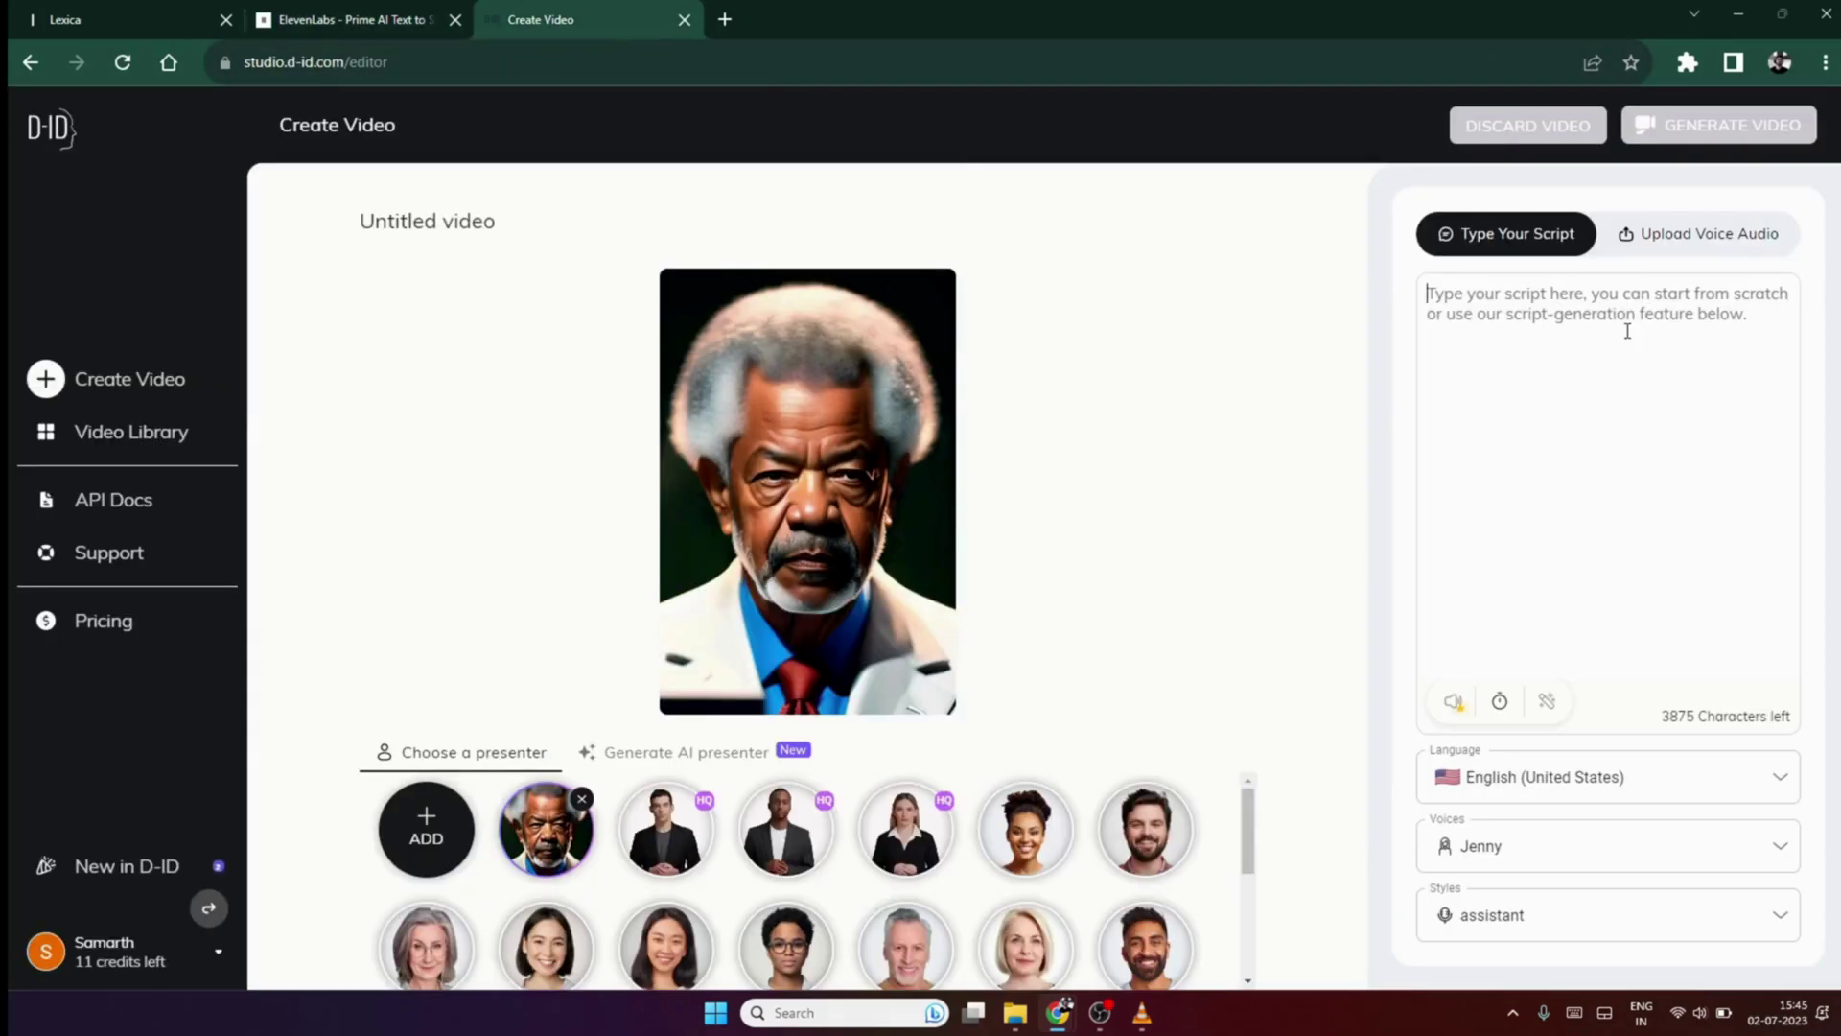
{"action": "key", "text": "ctrl+v"}
Switch to voice audio and upload the ElevenLabs MP3 in place of the script
{"action": "left_click", "coordinate": [1764, 775]}
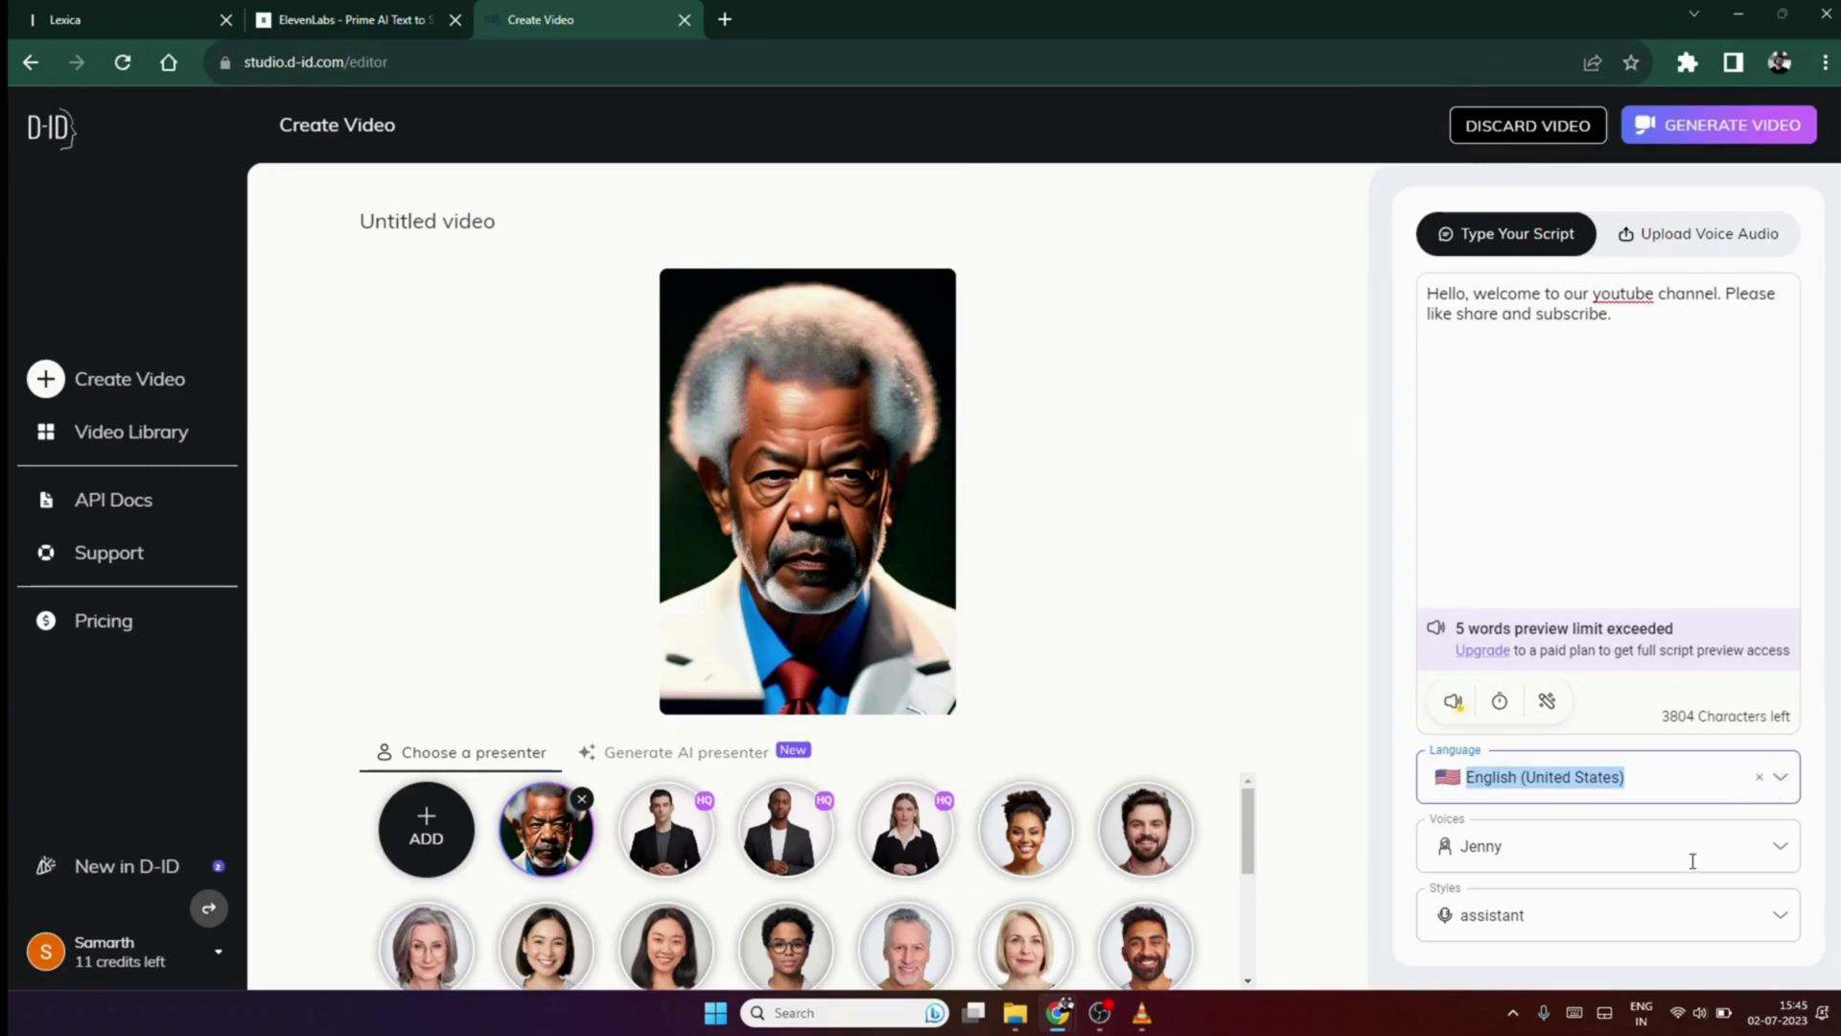
{"action": "left_click", "coordinate": [1786, 851]}
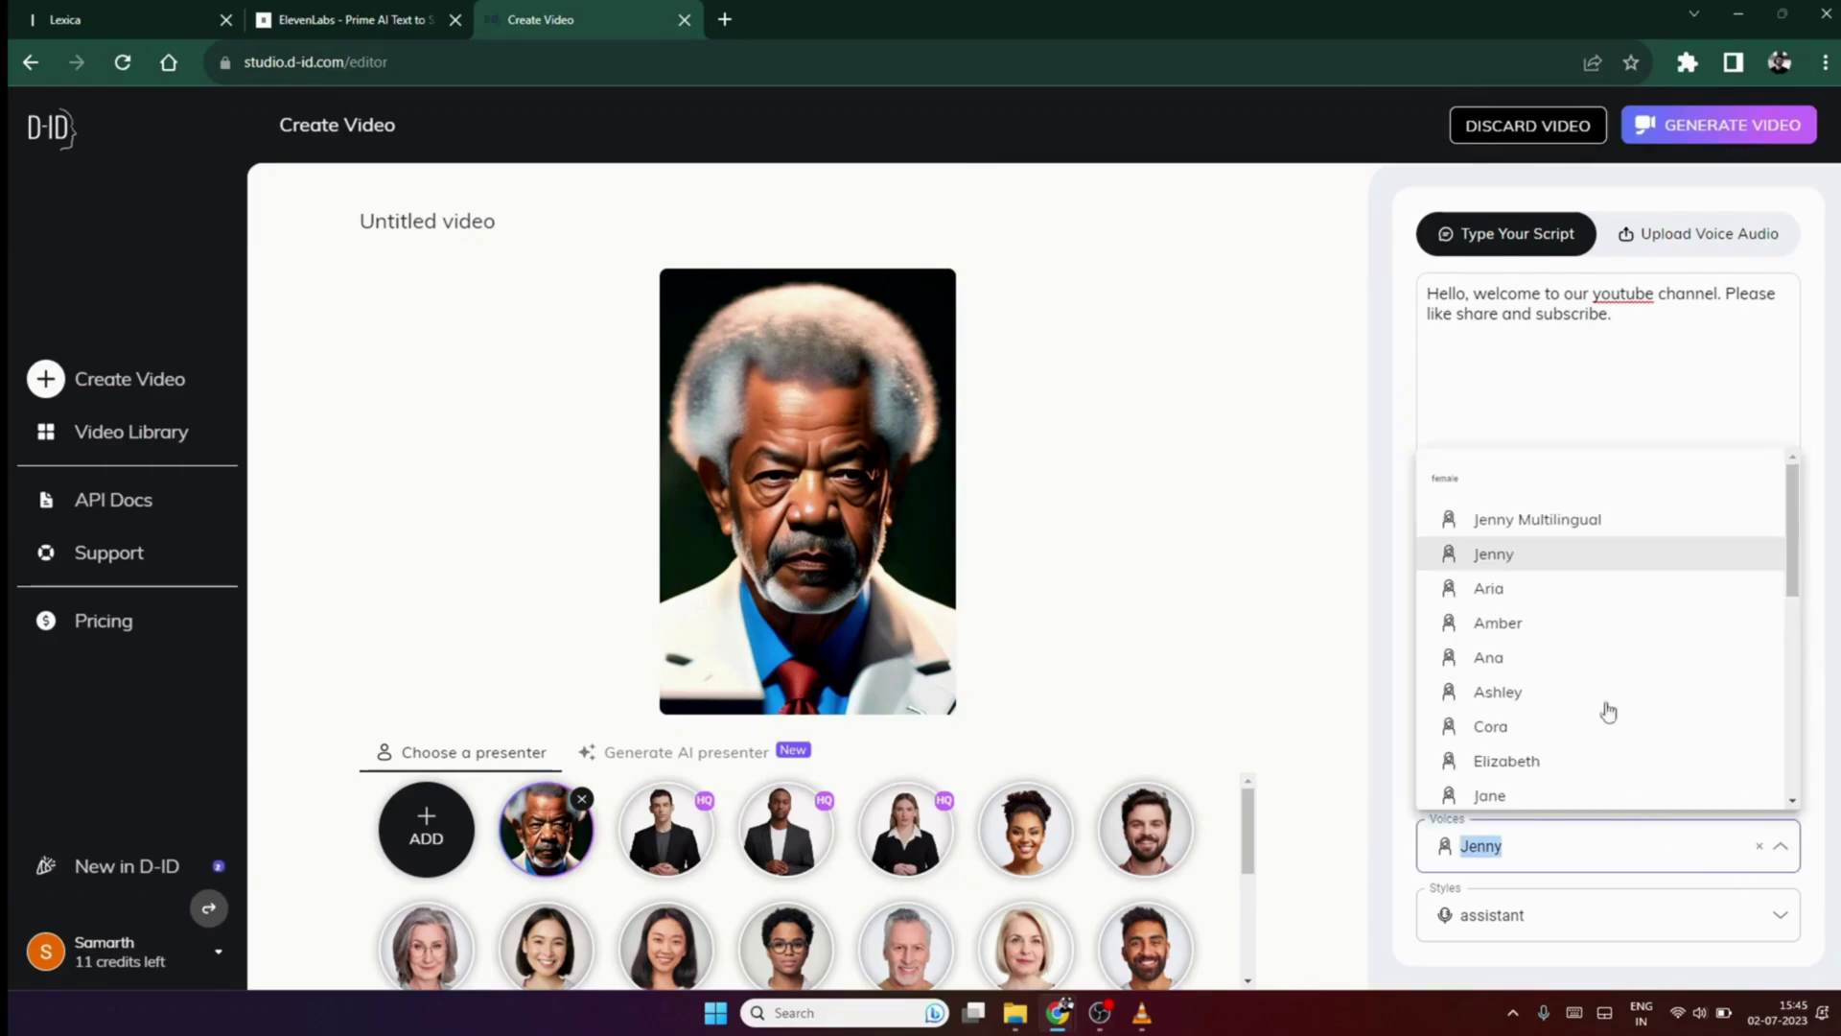
{"action": "left_click", "coordinate": [1688, 240]}
{"action": "left_click", "coordinate": [1573, 384]}
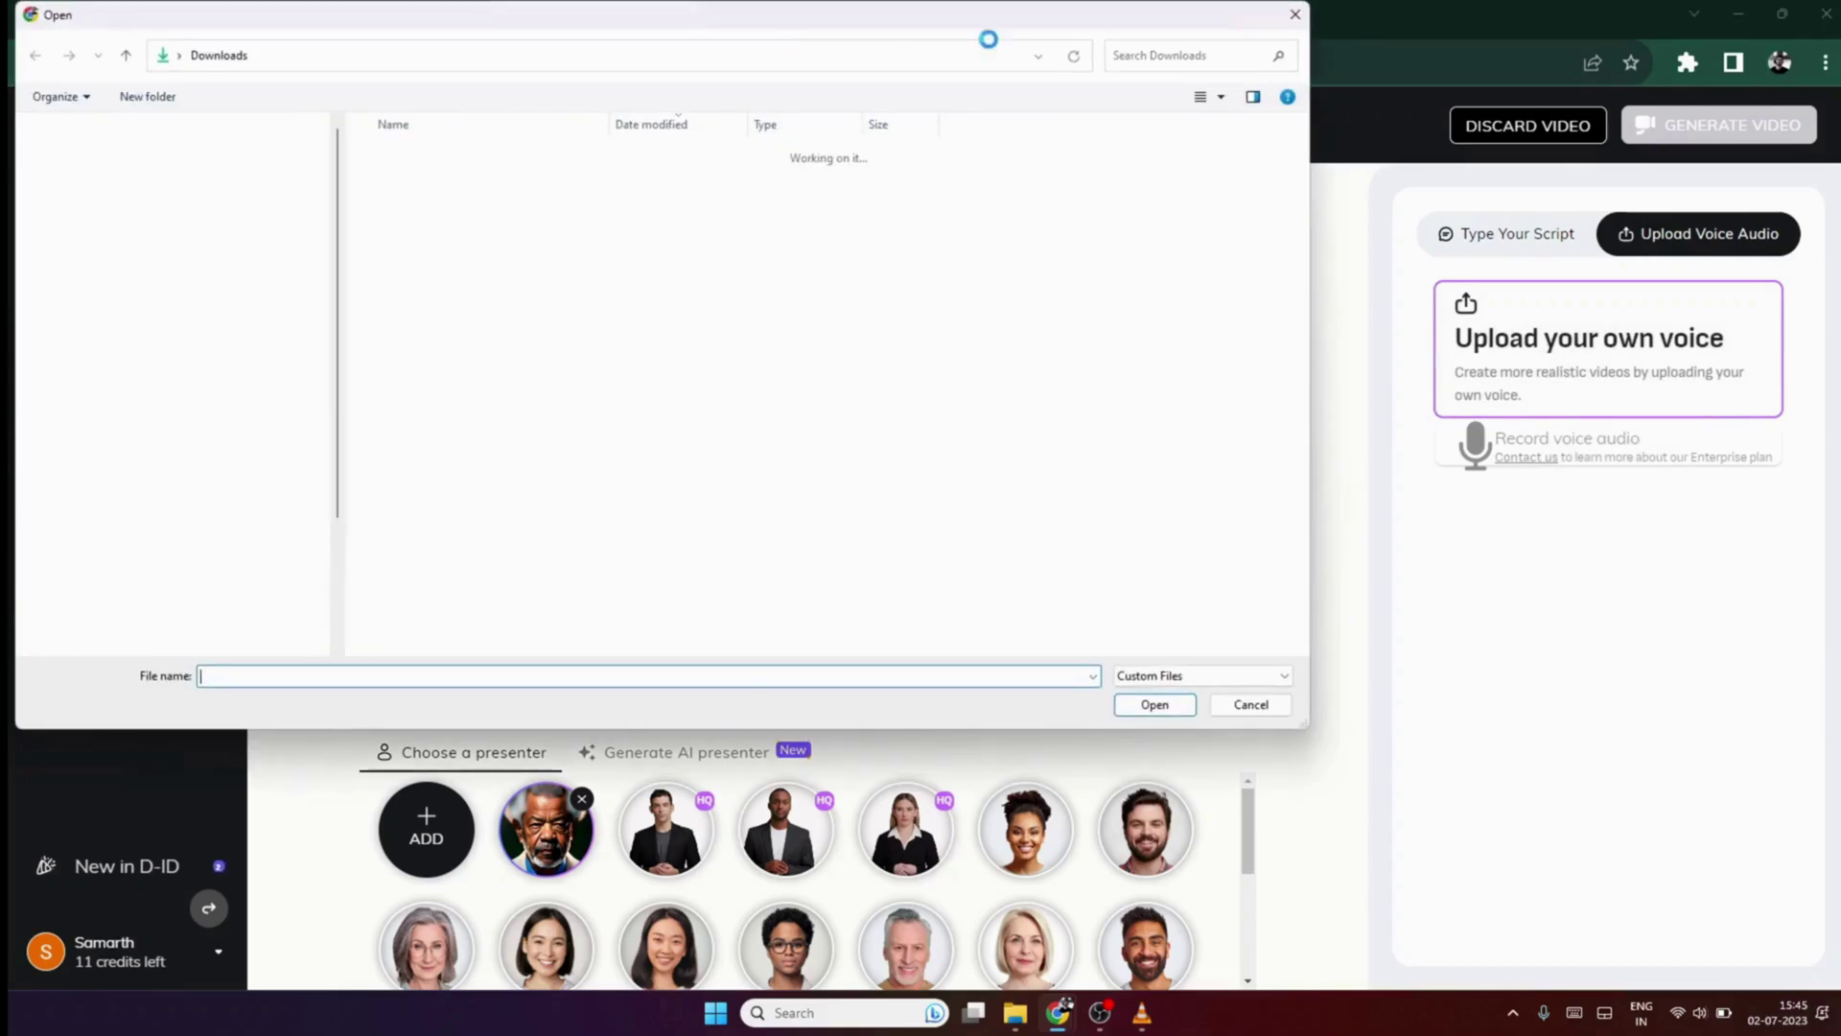
{"action": "double_click", "coordinate": [484, 182]}
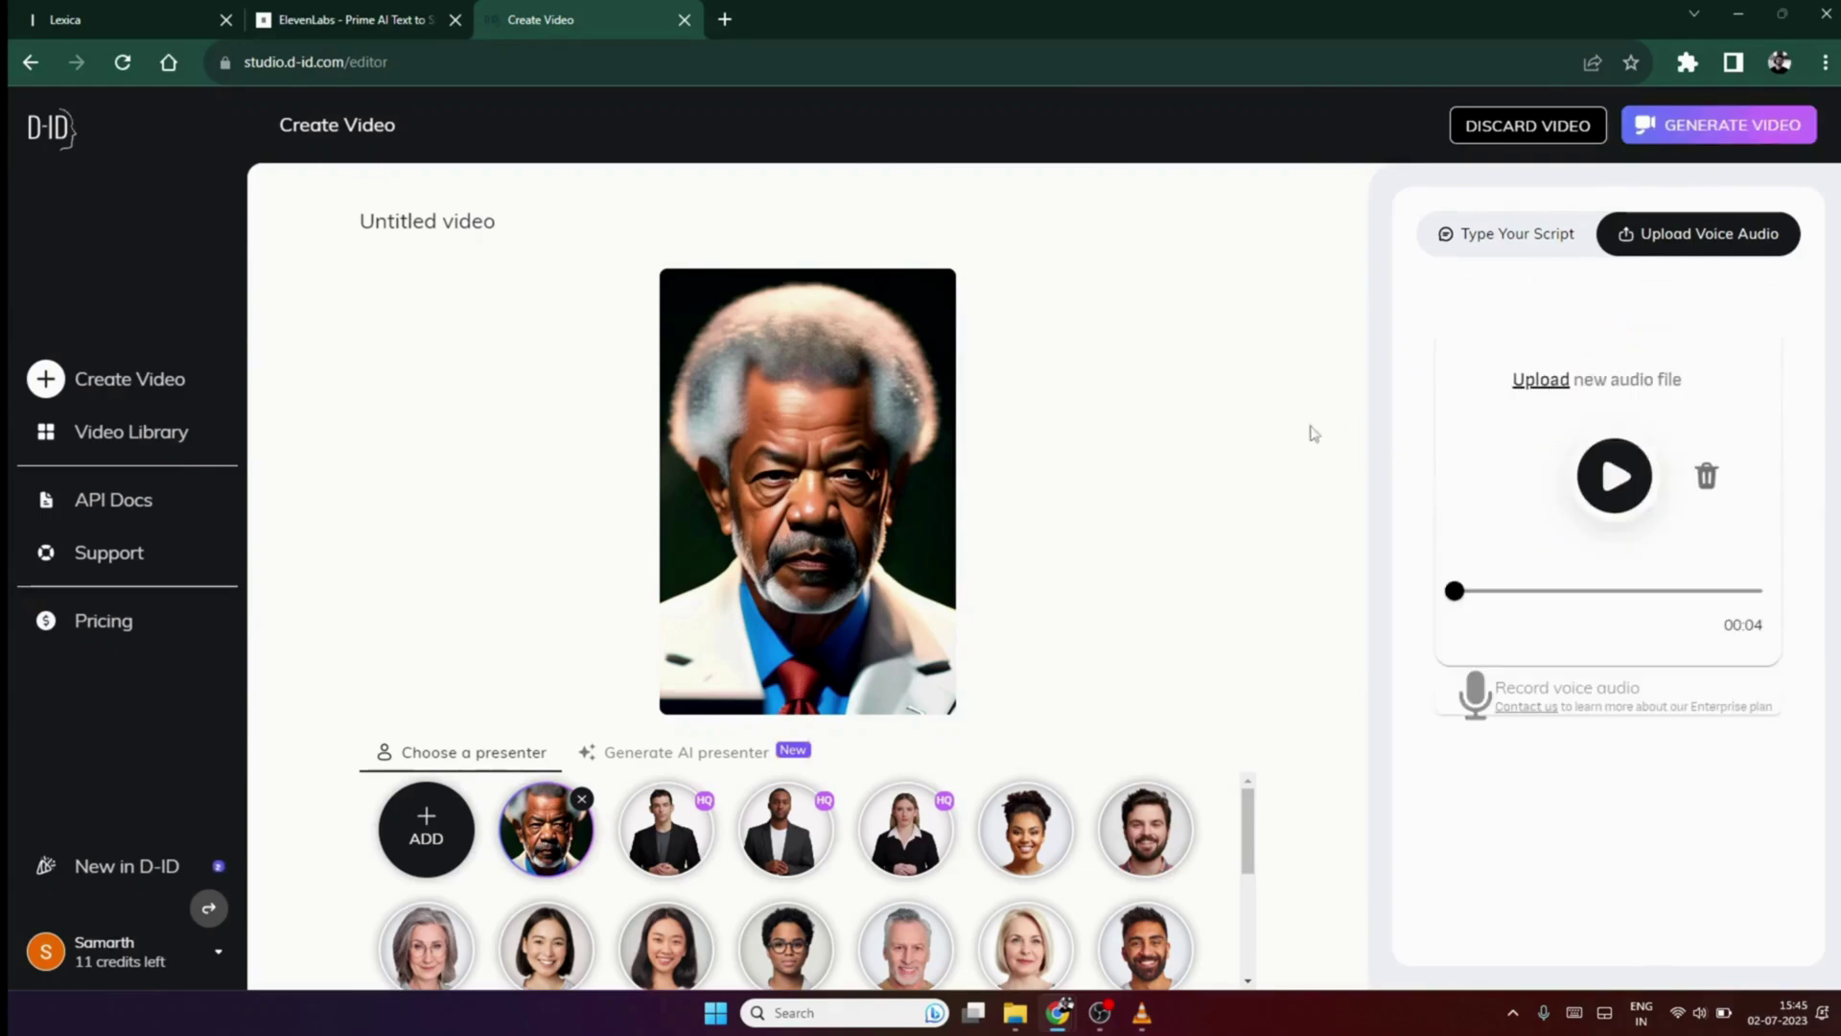
Generate the talking-portrait video for one credit, preview it, then download it
{"action": "left_click", "coordinate": [1712, 131]}
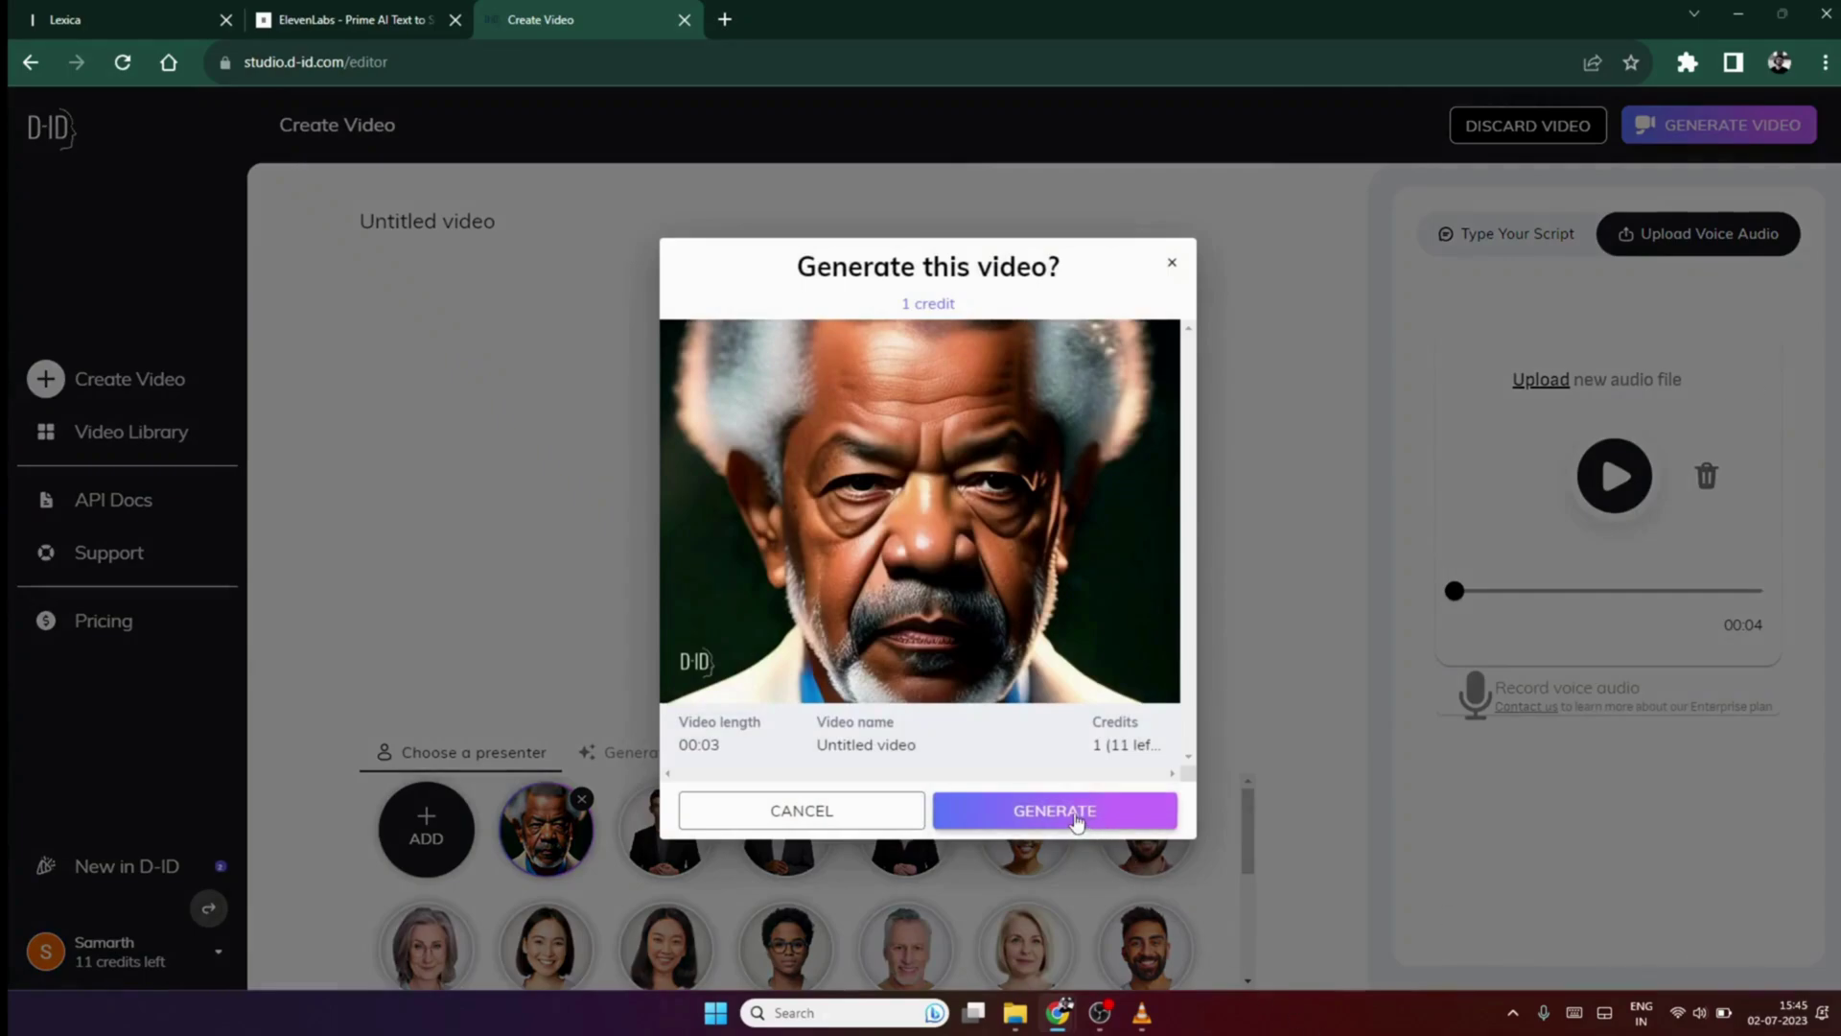
{"action": "left_click", "coordinate": [1076, 817]}
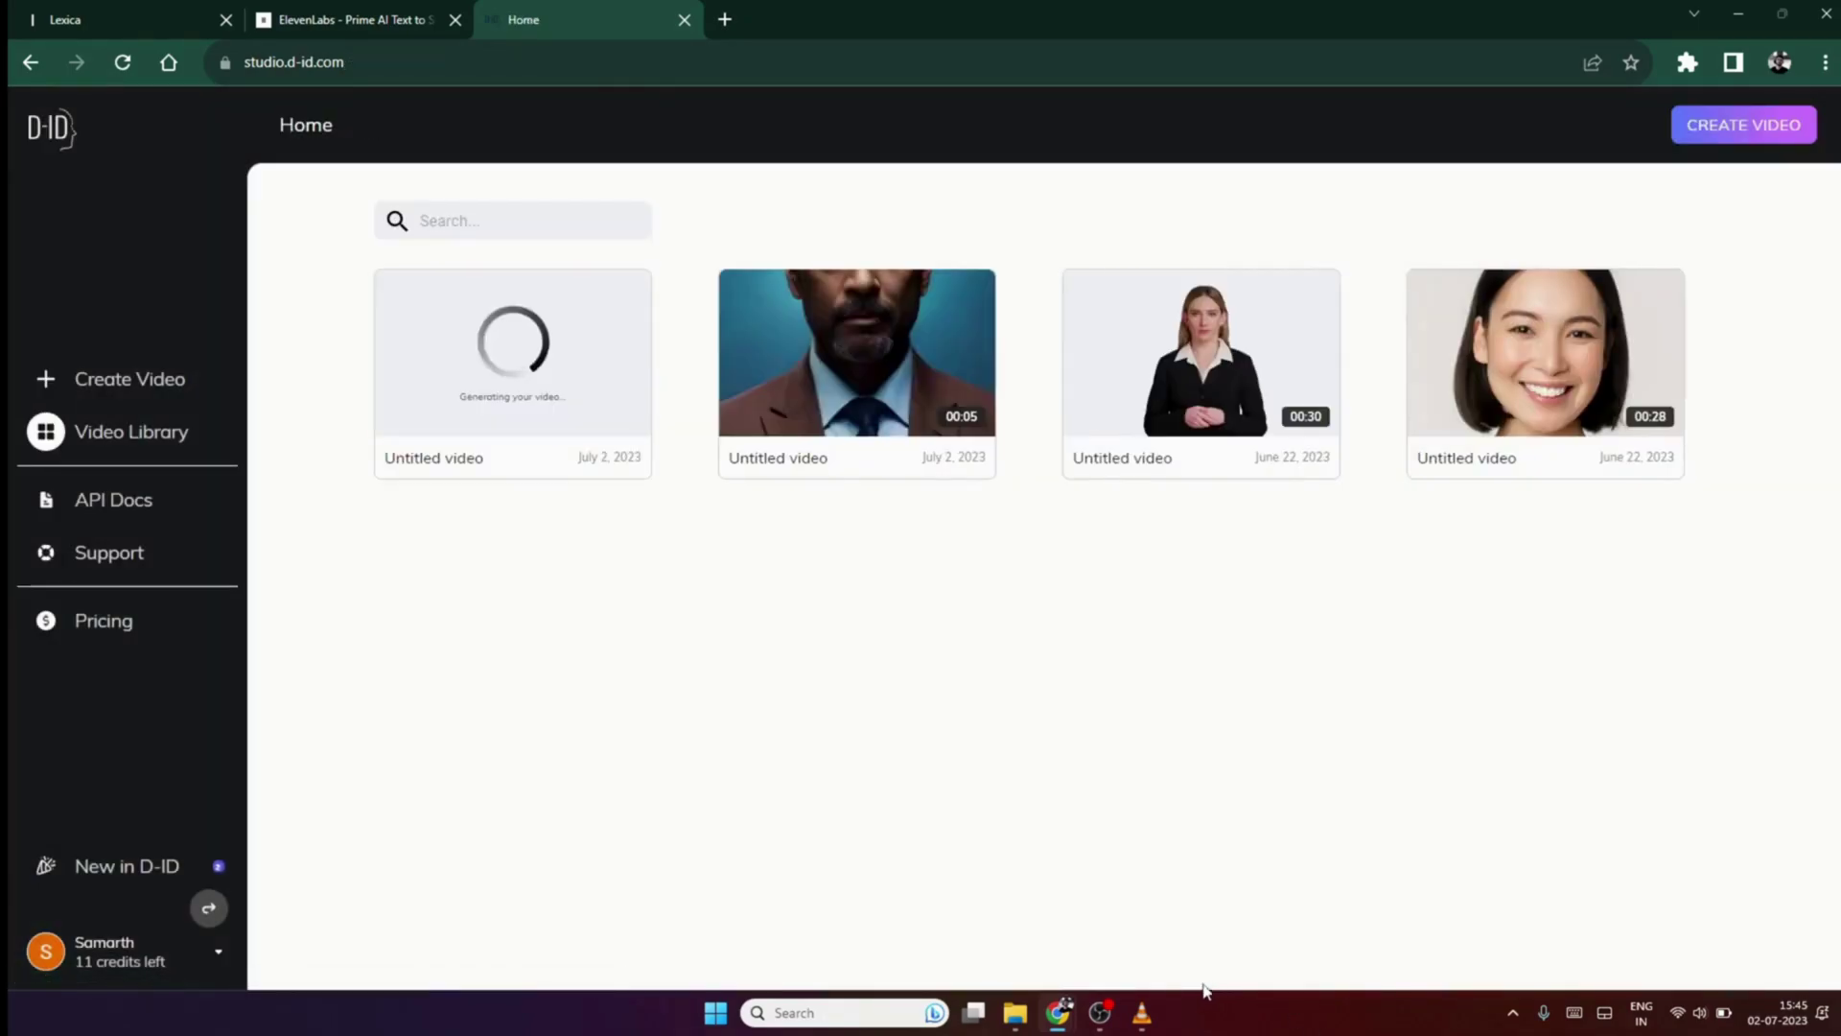
{"action": "left_click", "coordinate": [508, 383]}
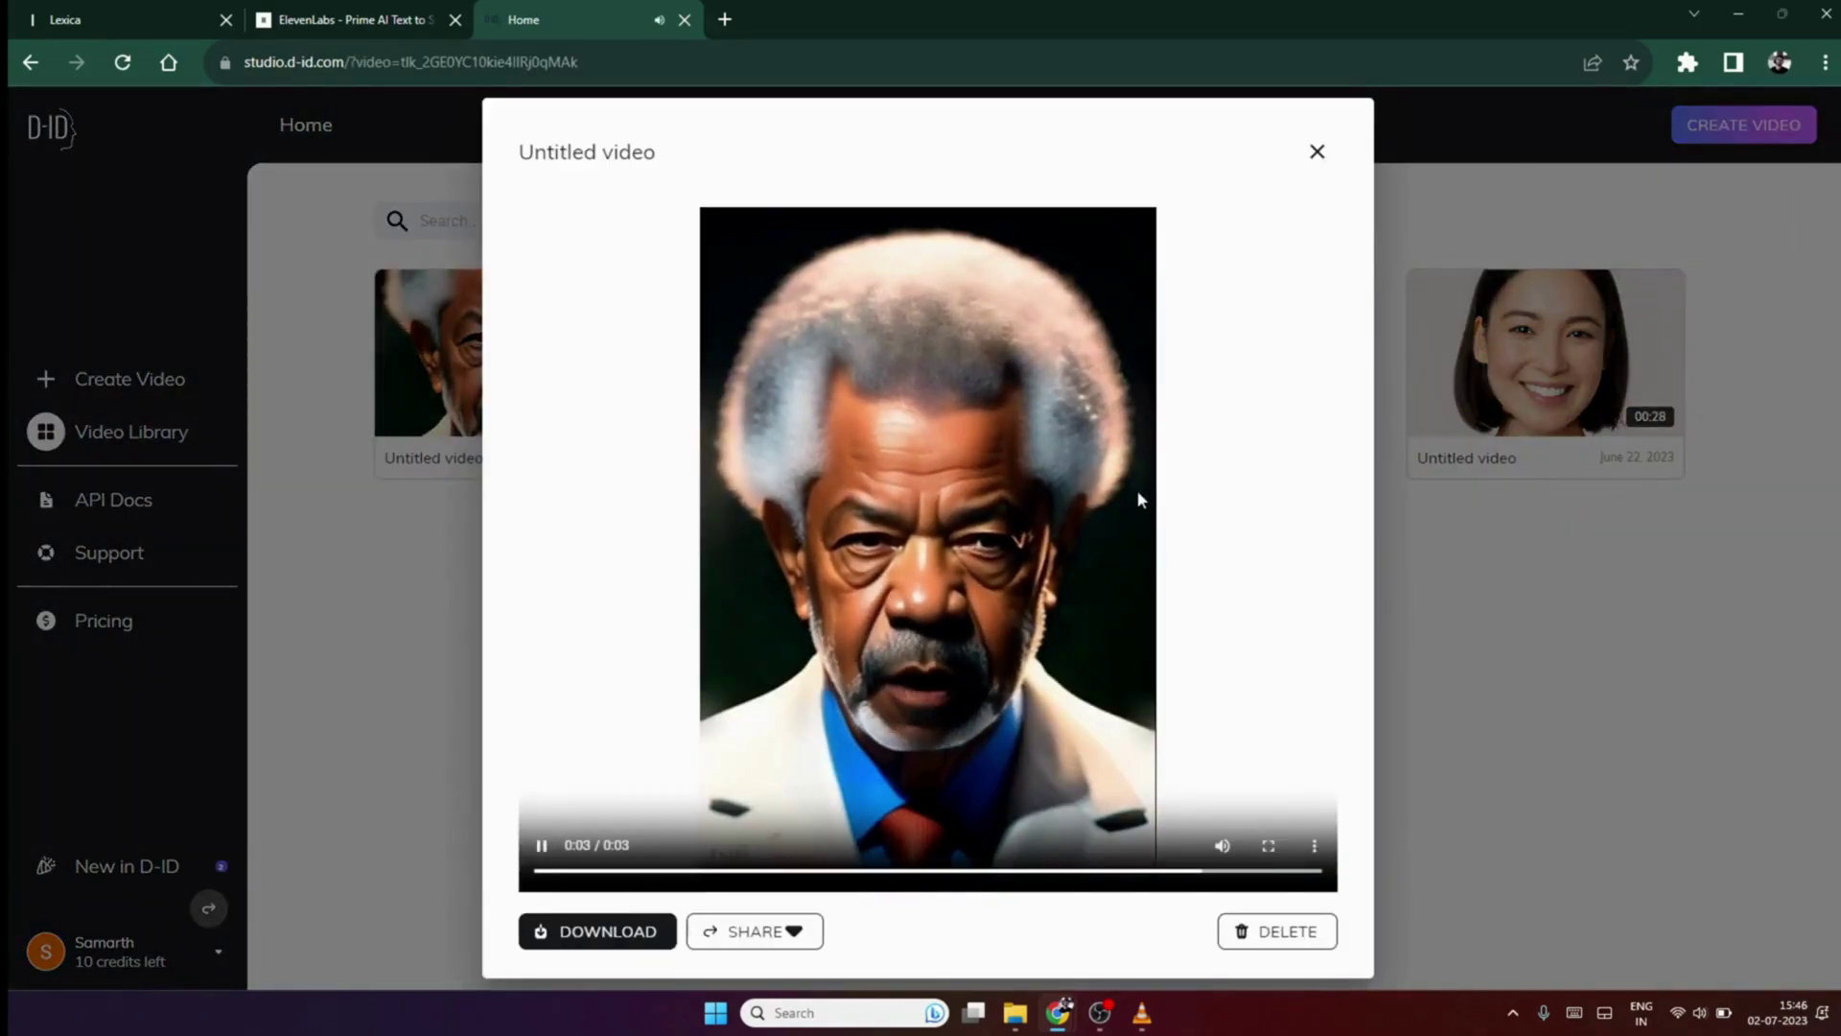
{"action": "left_click", "coordinate": [1329, 167]}
{"action": "left_click", "coordinate": [624, 294]}
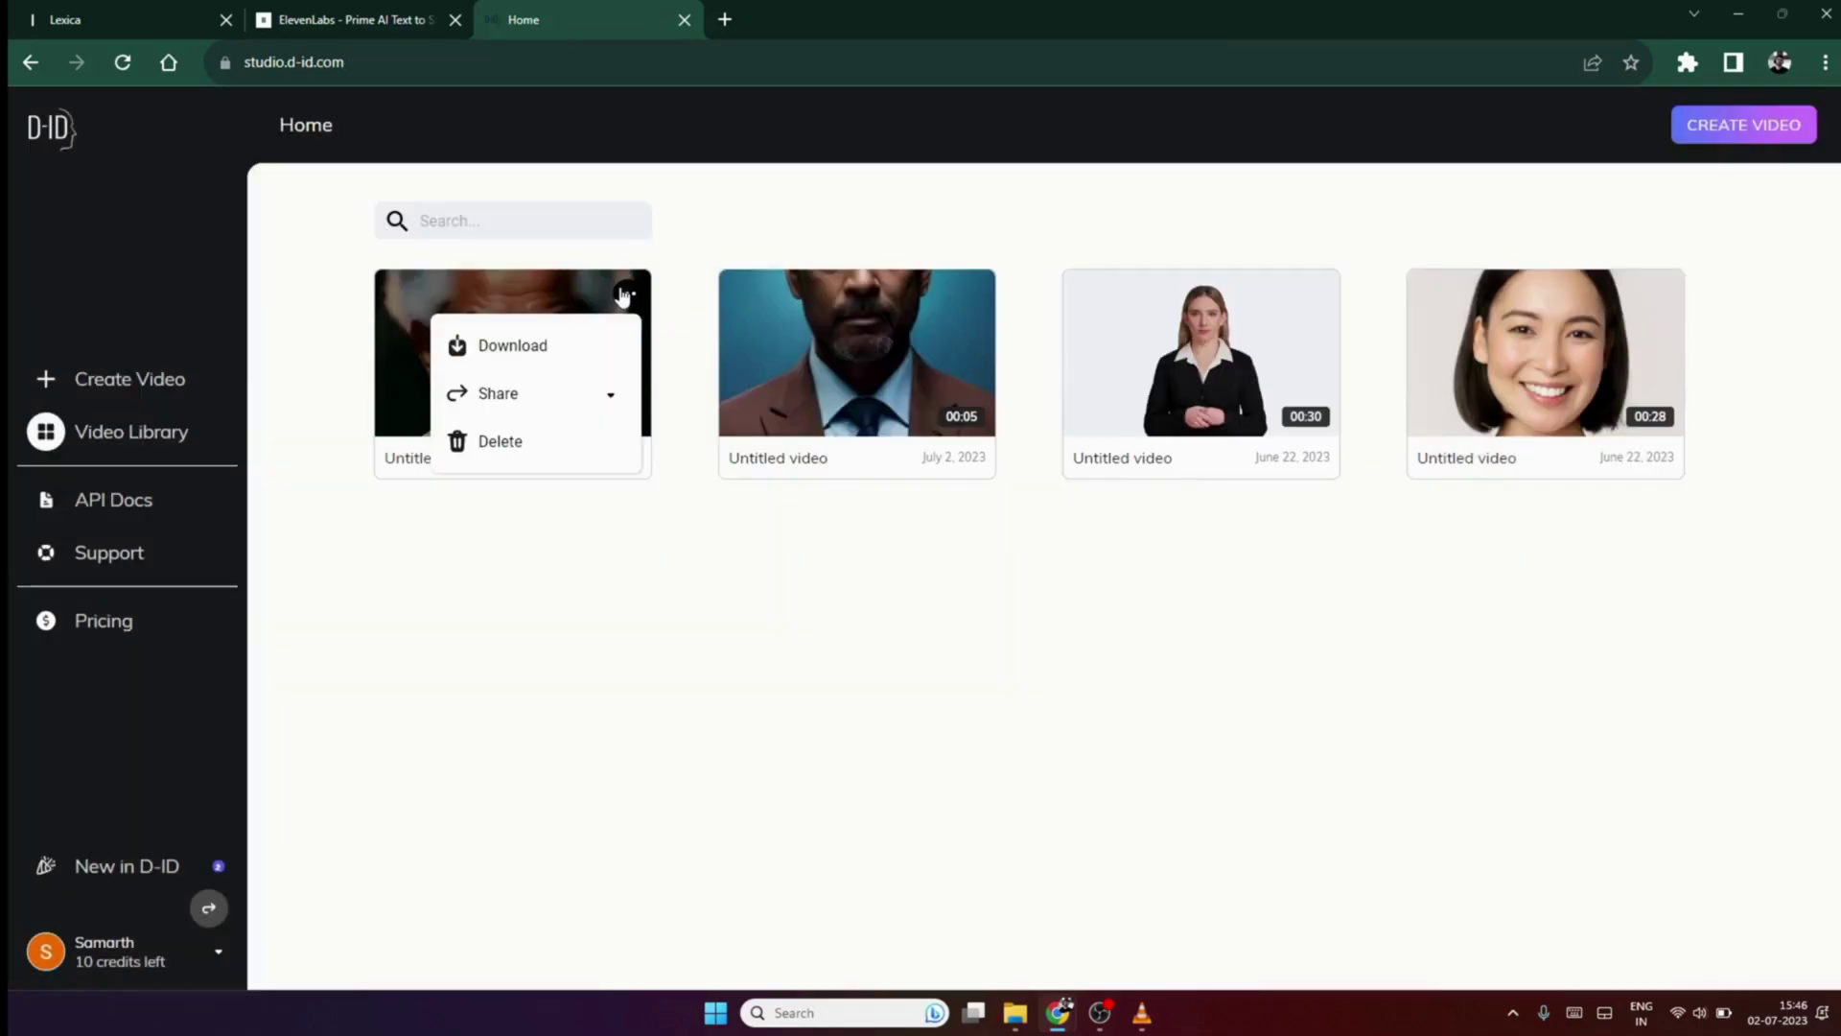
{"action": "left_click", "coordinate": [526, 360]}
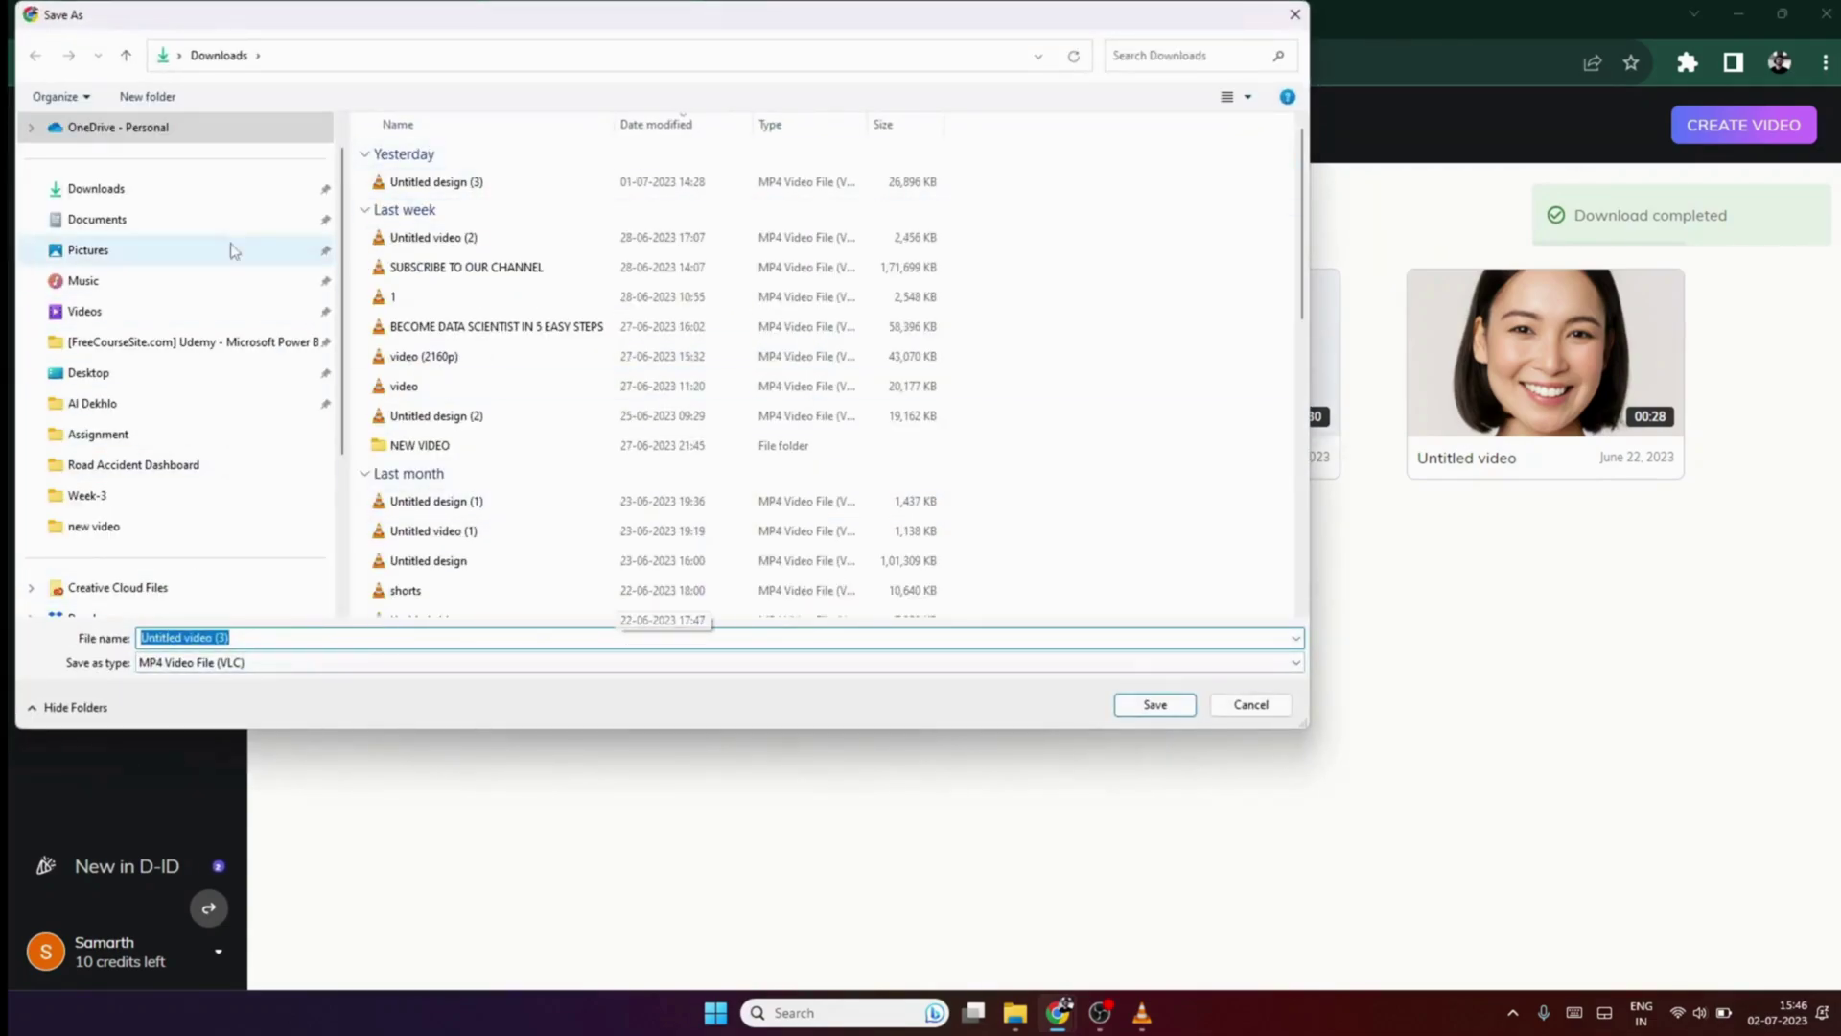
Save the video to Downloads as Untitled video (3).mp4
{"action": "left_click", "coordinate": [1165, 707]}
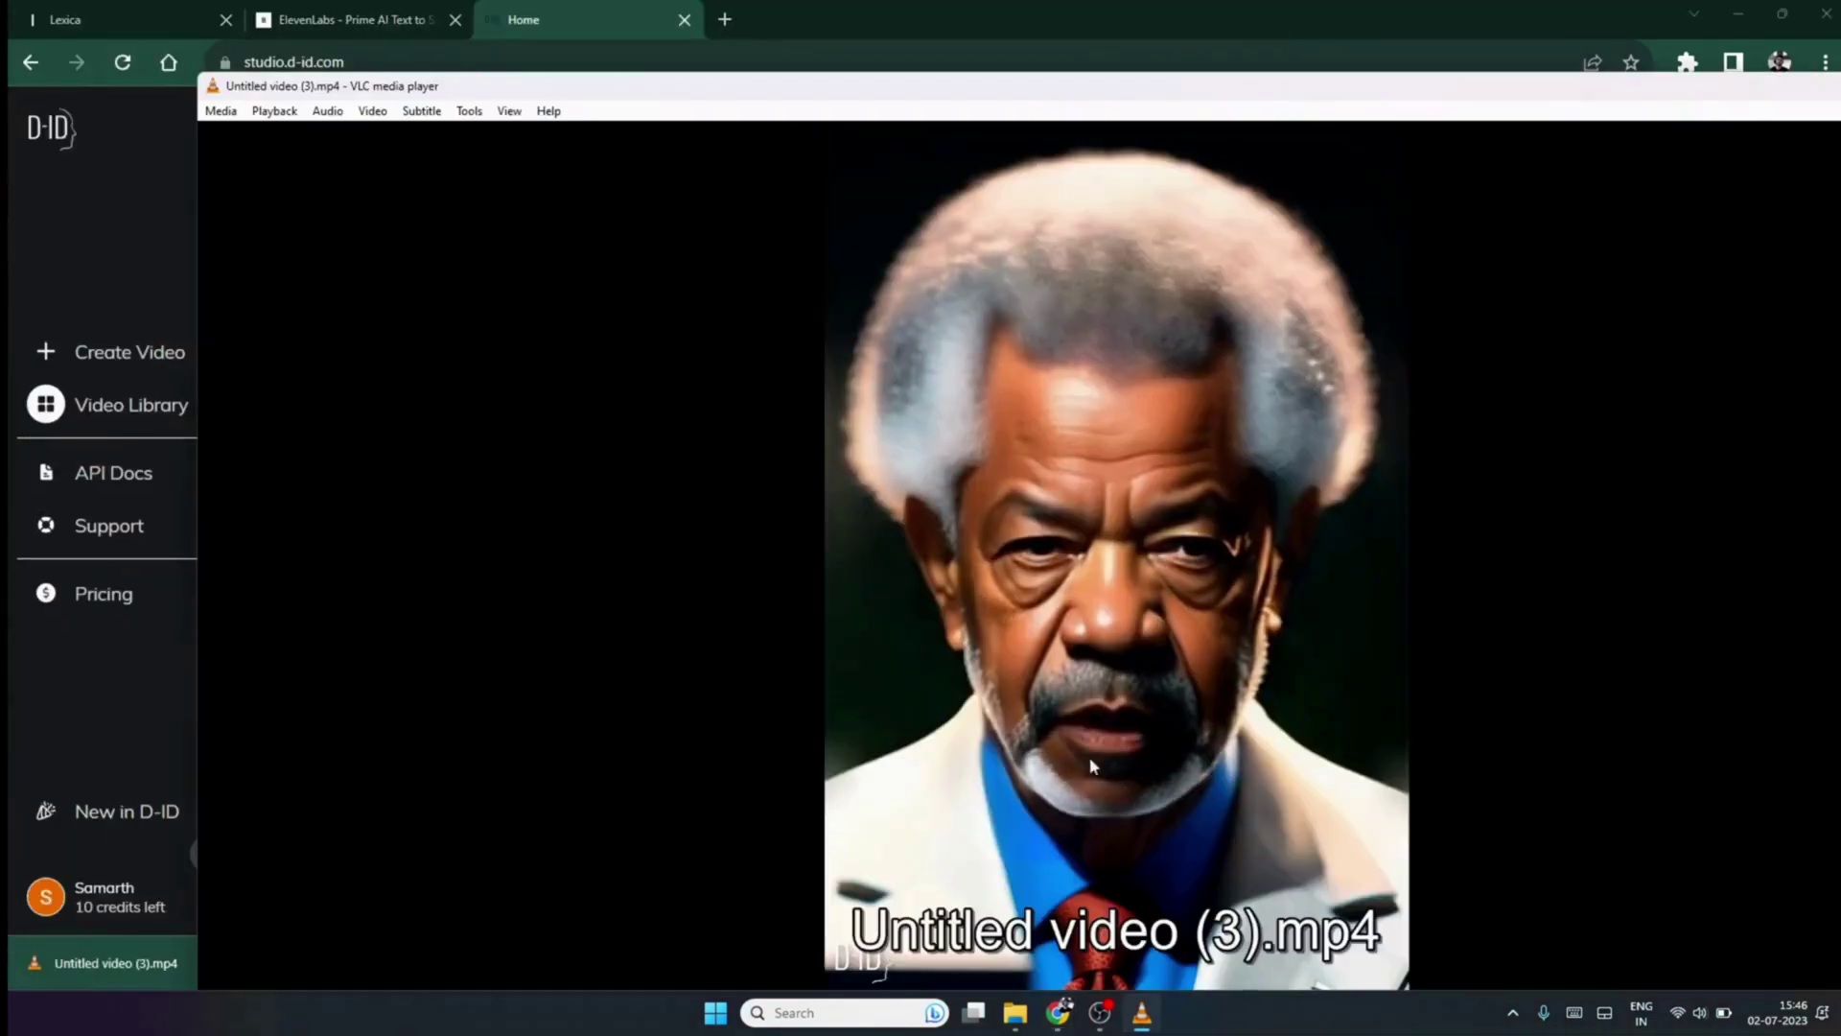